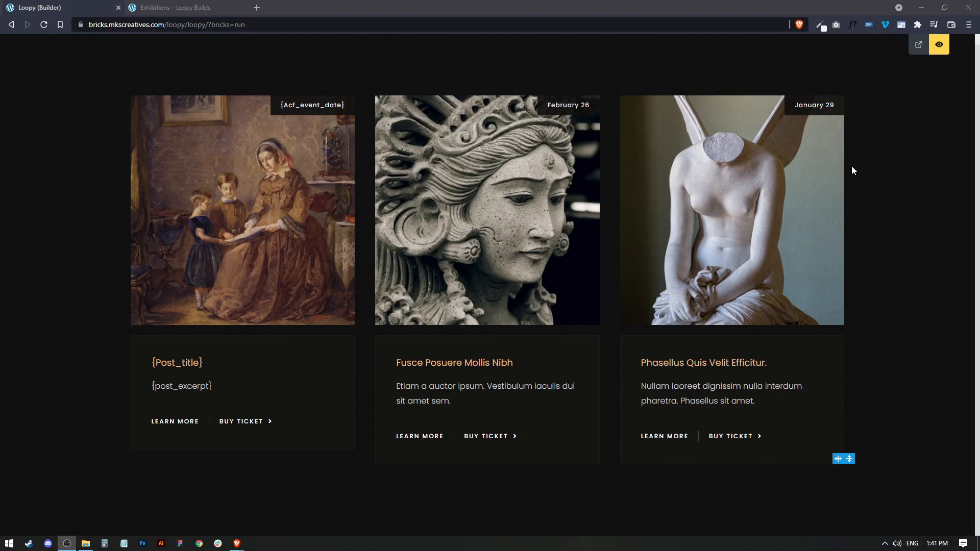
Step: Exit preview mode and examine the nested structure of the Upcoming Loop, Post Loop, Image and Loop Content containers
{"action": "left_click", "coordinate": [941, 48]}
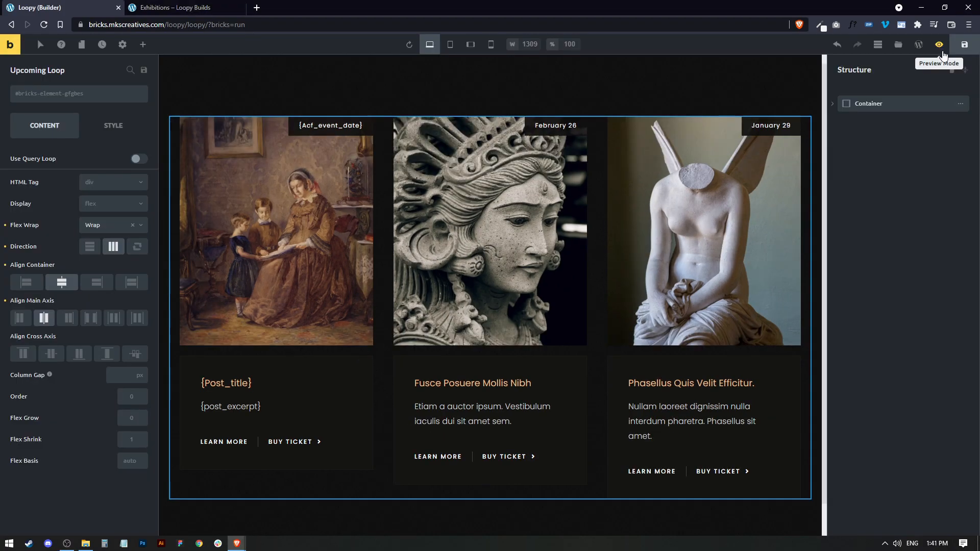
{"action": "left_click", "coordinate": [832, 105]}
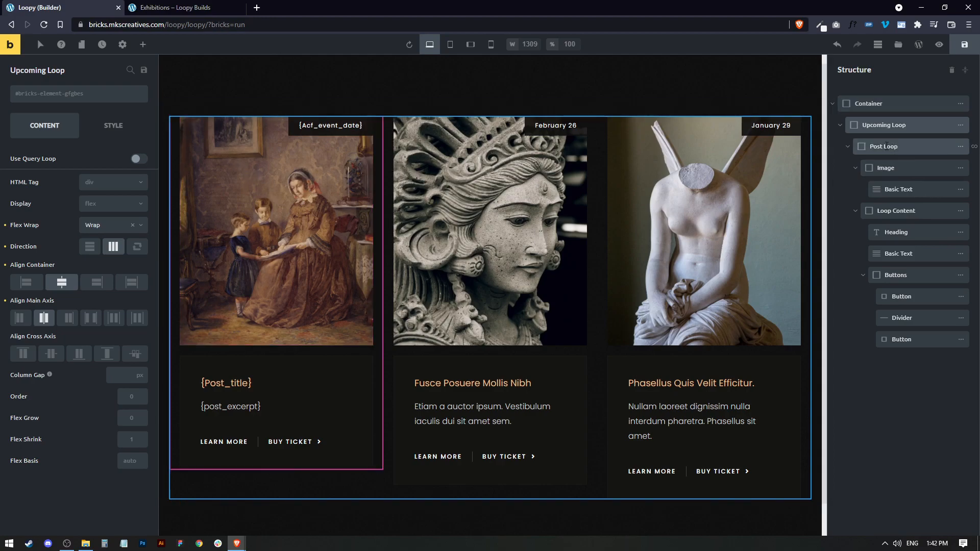
{"action": "left_click_drag", "start_coordinate": [893, 146], "coordinate": [876, 149]}
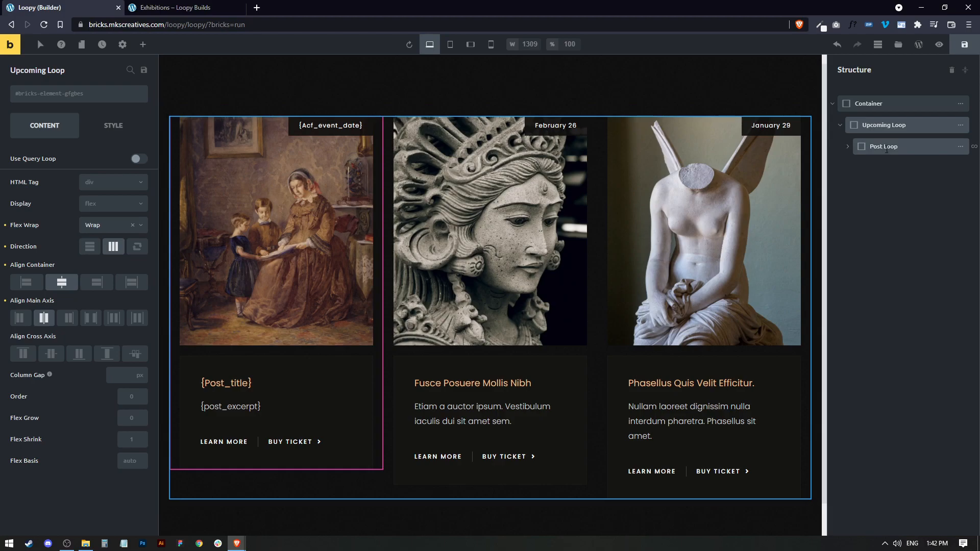
{"action": "left_click", "coordinate": [883, 147]}
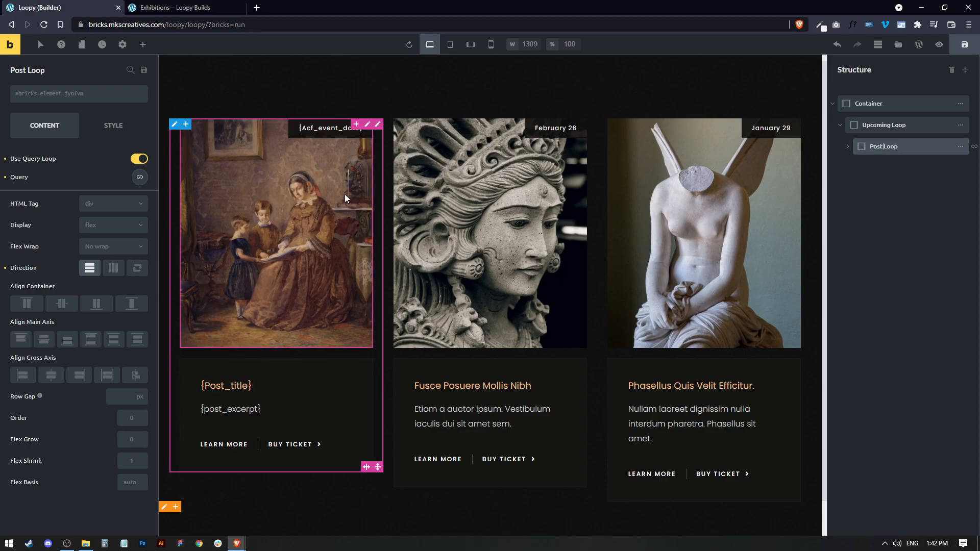
{"action": "left_click", "coordinate": [848, 146]}
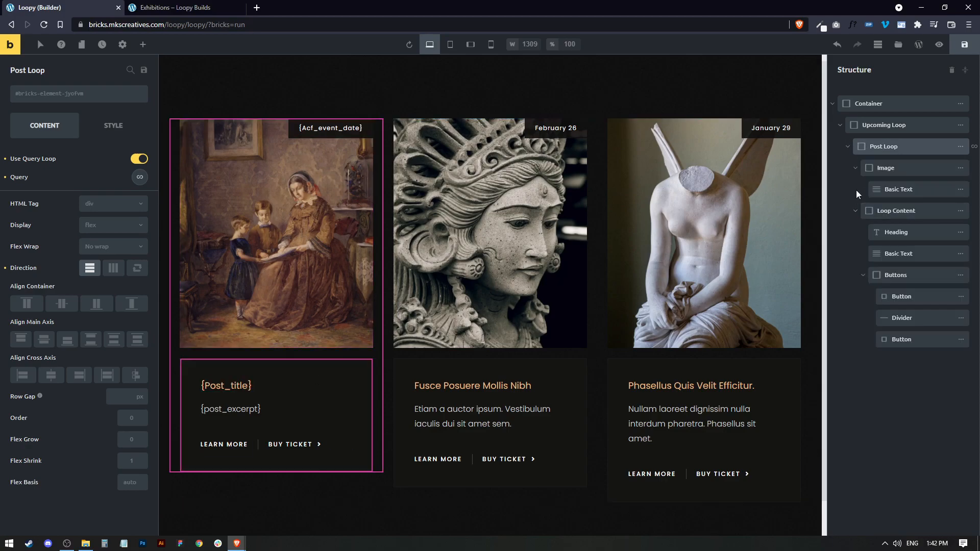
{"action": "left_click", "coordinate": [855, 169]}
{"action": "left_click", "coordinate": [855, 190]}
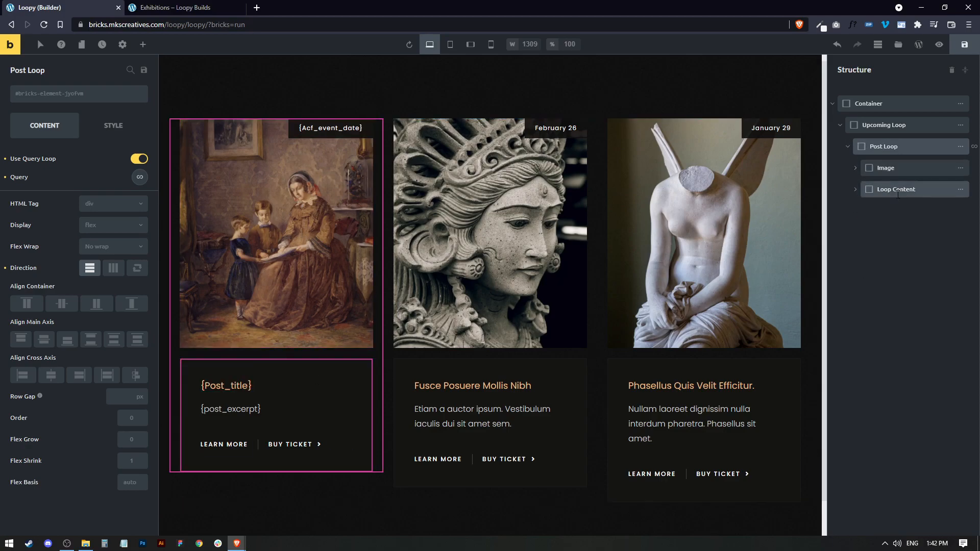
{"action": "left_click", "coordinate": [860, 191]}
{"action": "left_click", "coordinate": [863, 254]}
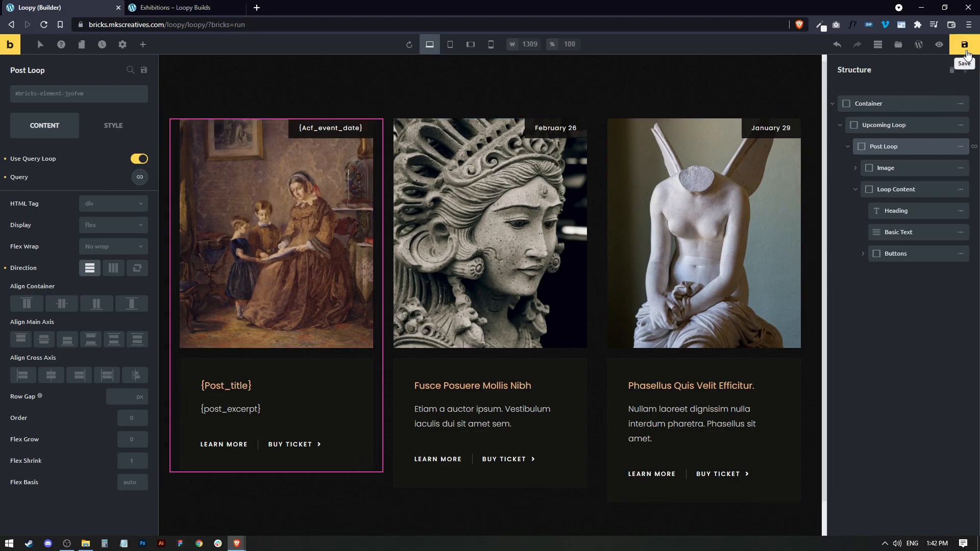
Step: Delete the existing top-level container and add a new empty container to the canvas
{"action": "left_click", "coordinate": [833, 104]}
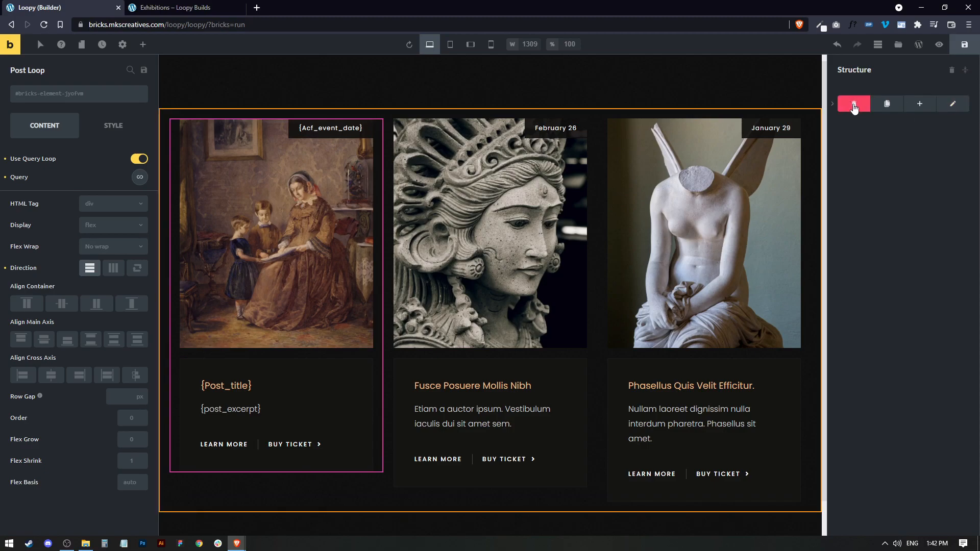
{"action": "left_click", "coordinate": [854, 105]}
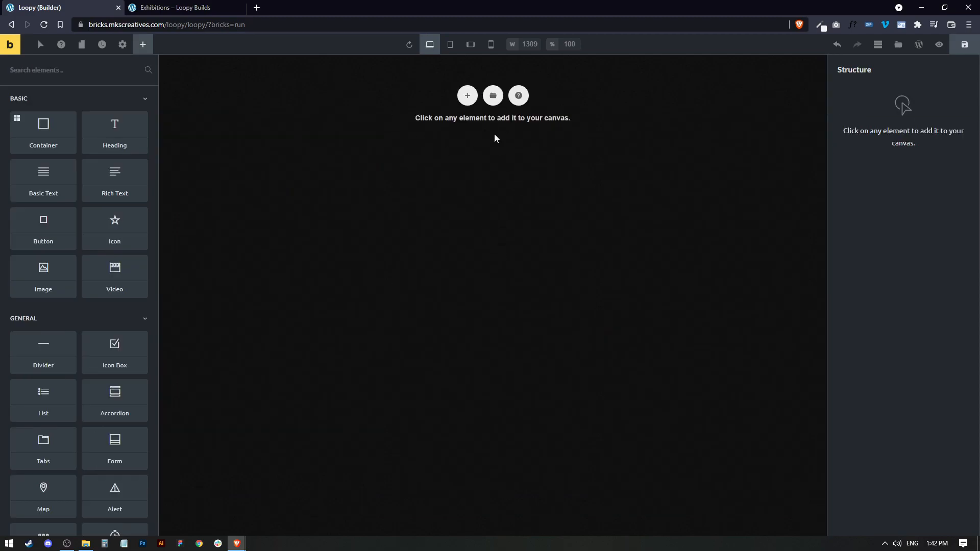
{"action": "left_click", "coordinate": [468, 96]}
{"action": "left_click", "coordinate": [320, 84]}
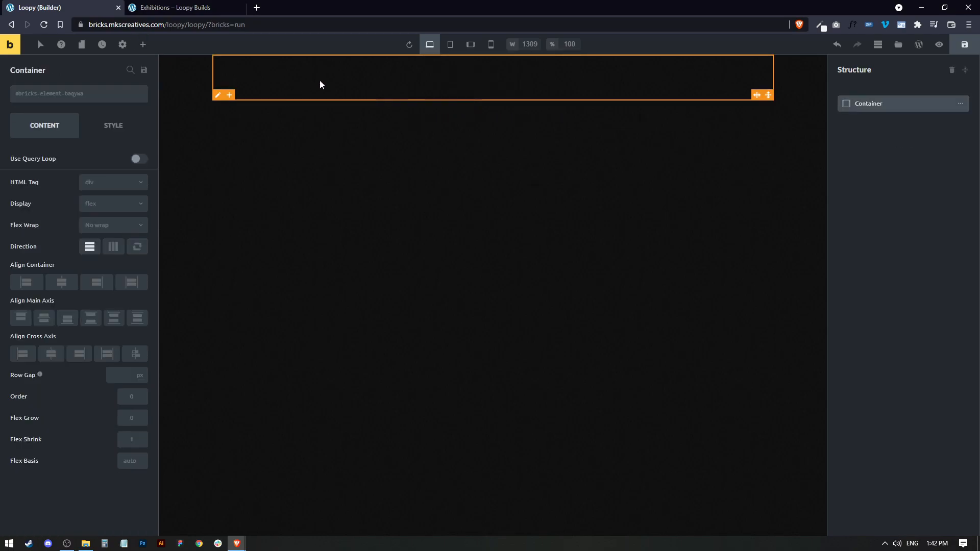
Step: Set the new container's top and bottom margins to 120 px
{"action": "left_click", "coordinate": [113, 129]}
{"action": "left_click", "coordinate": [55, 167]}
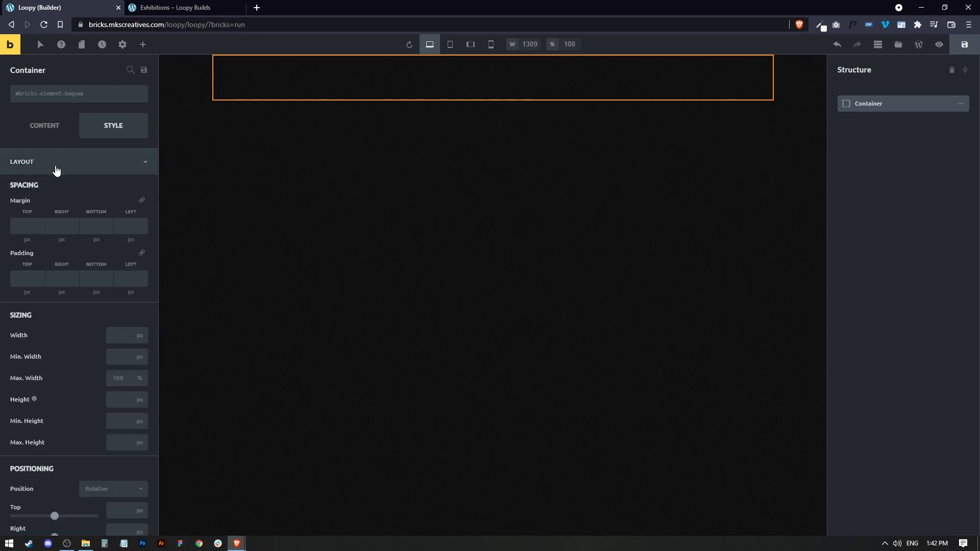
{"action": "left_click", "coordinate": [19, 227]}
{"action": "type", "text": "120"}
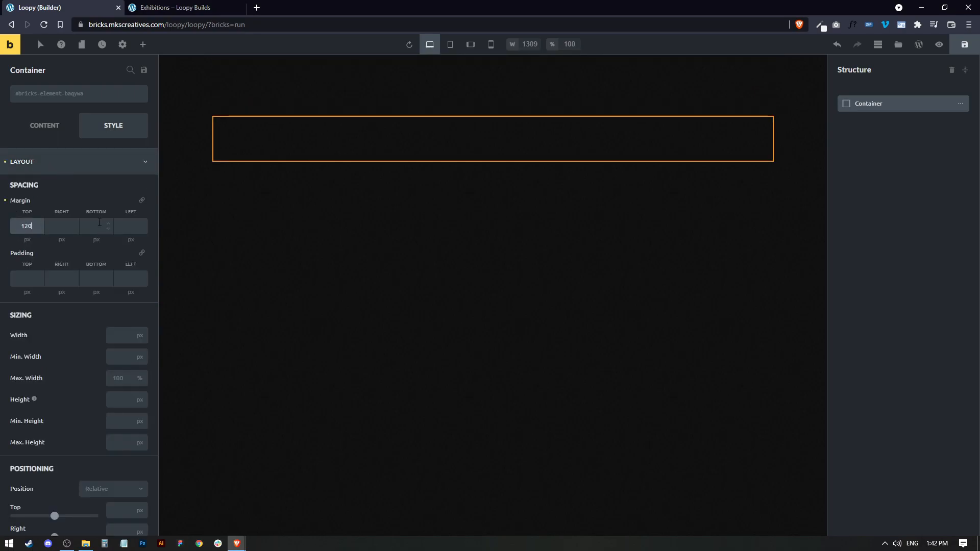
{"action": "left_click", "coordinate": [96, 226]}
{"action": "type", "text": "120"}
Step: Set the container's left and right padding to 20 px and its width to 1440 px
{"action": "left_click", "coordinate": [130, 278]}
{"action": "type", "text": "20"}
{"action": "left_click", "coordinate": [57, 278]}
{"action": "type", "text": "2"}
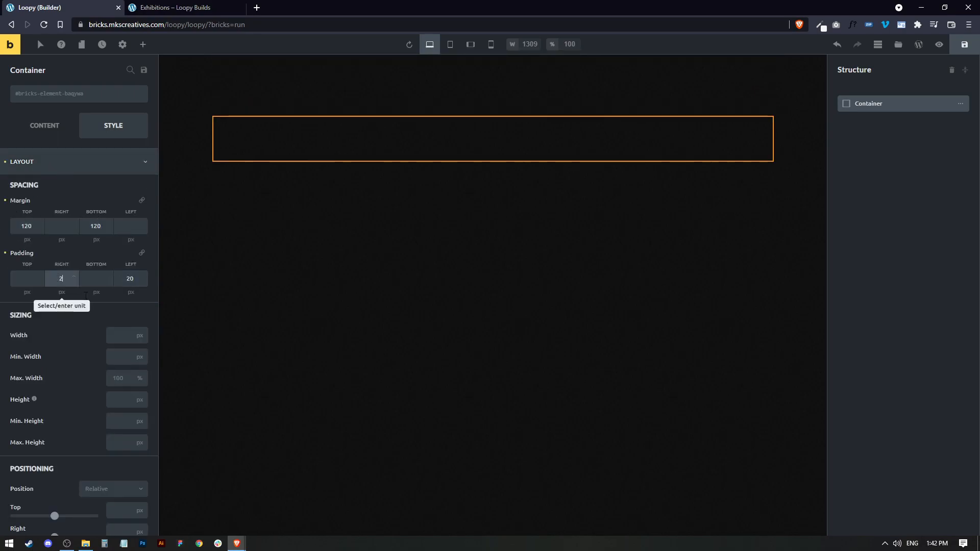
{"action": "type", "text": "0"}
{"action": "left_click", "coordinate": [115, 333]}
{"action": "type", "text": "1440"}
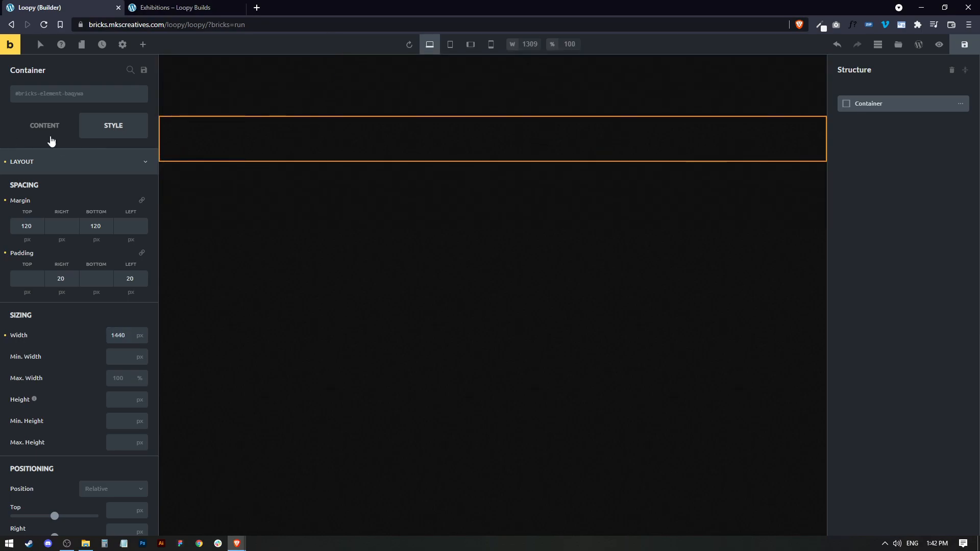
Step: Nest a container inside the main container and set its width to 33.3%
{"action": "left_click", "coordinate": [872, 105]}
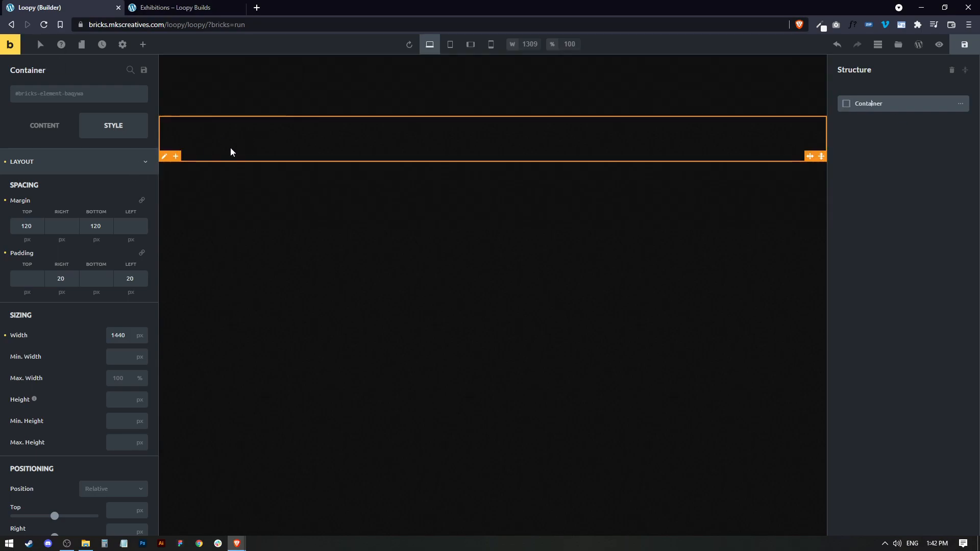
{"action": "left_click", "coordinate": [175, 156]}
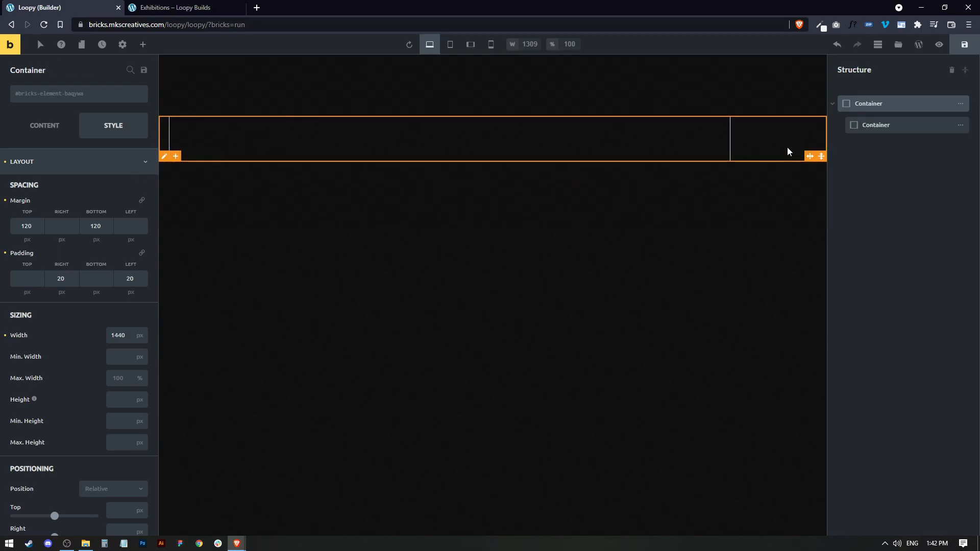
{"action": "left_click", "coordinate": [398, 135]}
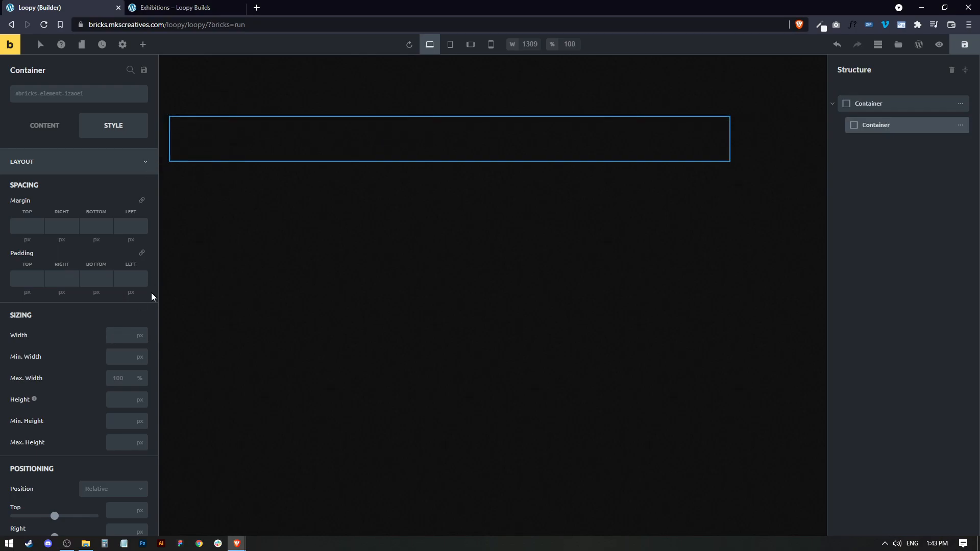
{"action": "left_click", "coordinate": [134, 335]}
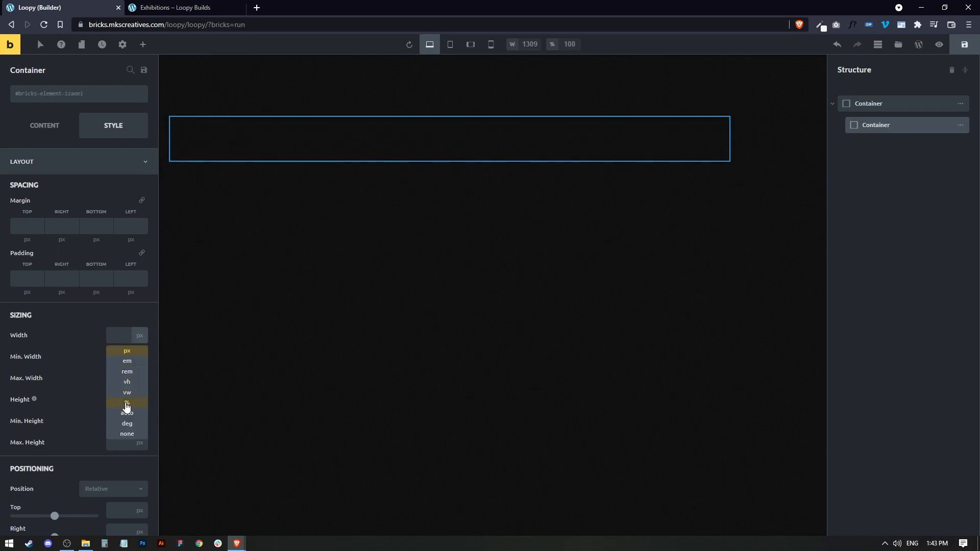
{"action": "left_click", "coordinate": [118, 350]}
{"action": "left_click", "coordinate": [115, 334]}
{"action": "type", "text": "33.3"}
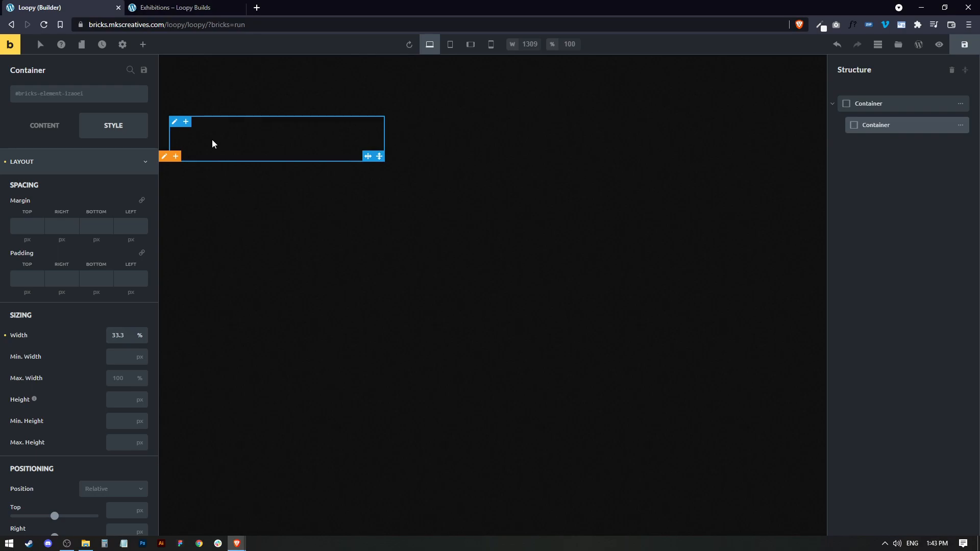
Step: Add two containers inside the 33.3% wide container and rename the first one "image"
{"action": "left_click", "coordinate": [185, 125]}
{"action": "left_click", "coordinate": [185, 125]}
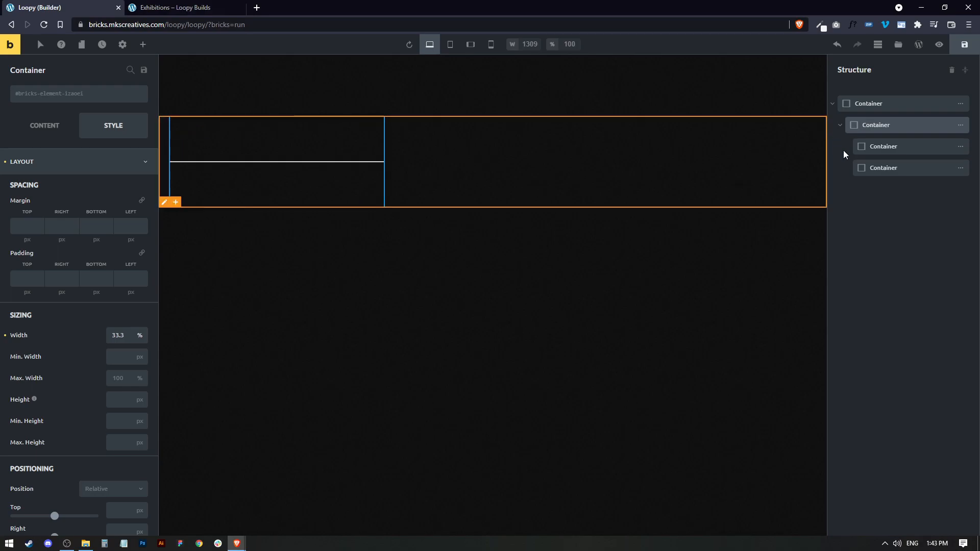
{"action": "left_click", "coordinate": [880, 145]}
{"action": "double_click", "coordinate": [881, 146]}
{"action": "type", "text": "I"}
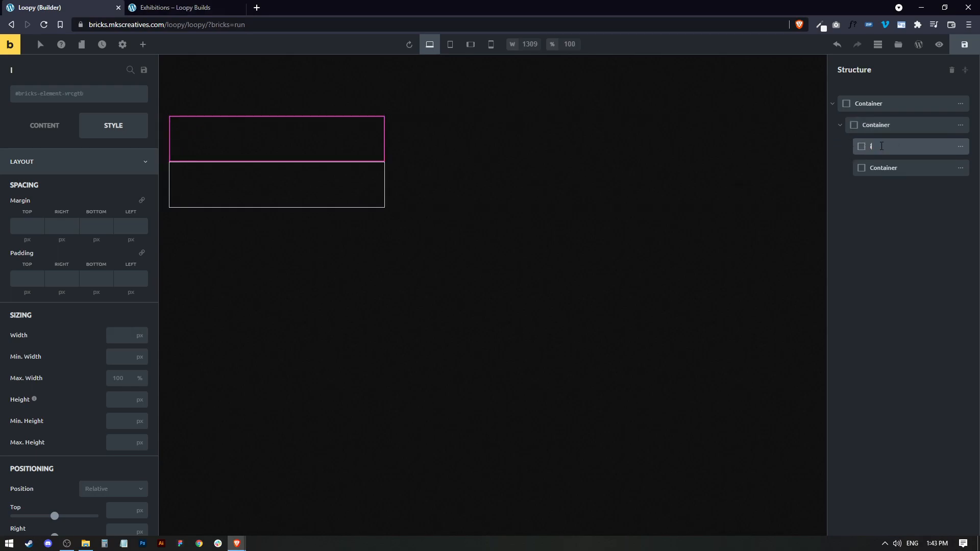
{"action": "type", "text": "mage"}
Step: Rename the parent of the image container "postloop" and the second child container "content"
{"action": "left_click", "coordinate": [876, 125]}
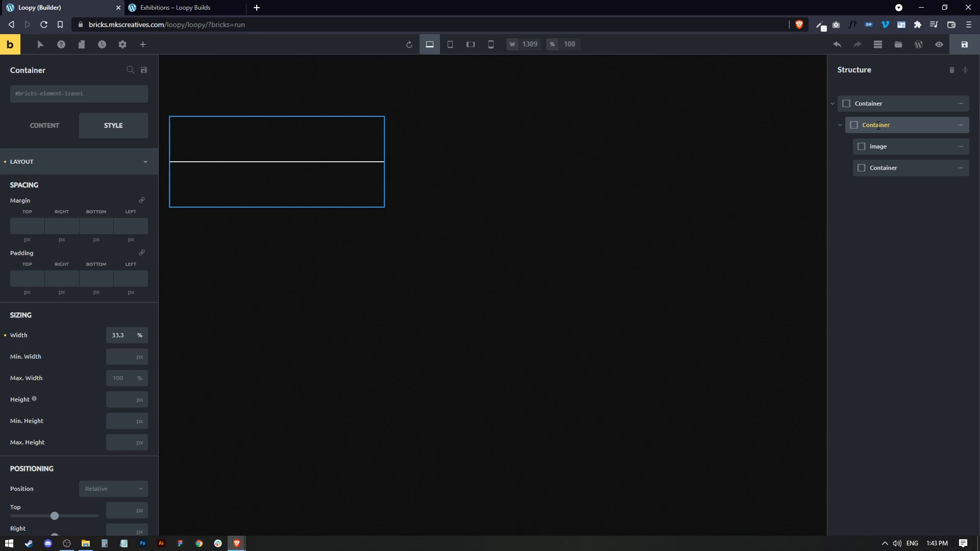
{"action": "double_click", "coordinate": [878, 125]}
{"action": "type", "text": "postloop"}
{"action": "left_click", "coordinate": [890, 148]}
{"action": "left_click", "coordinate": [886, 168]}
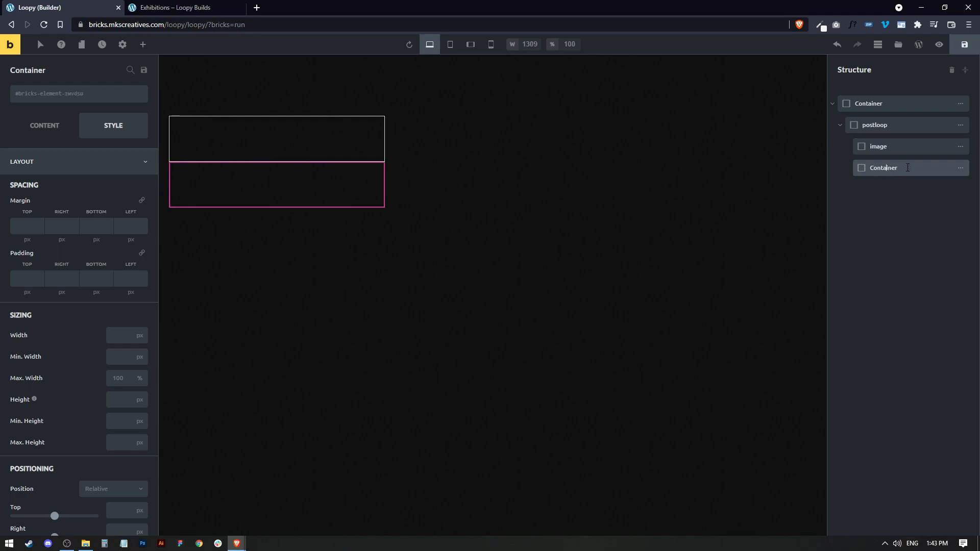
{"action": "type", "text": "content"}
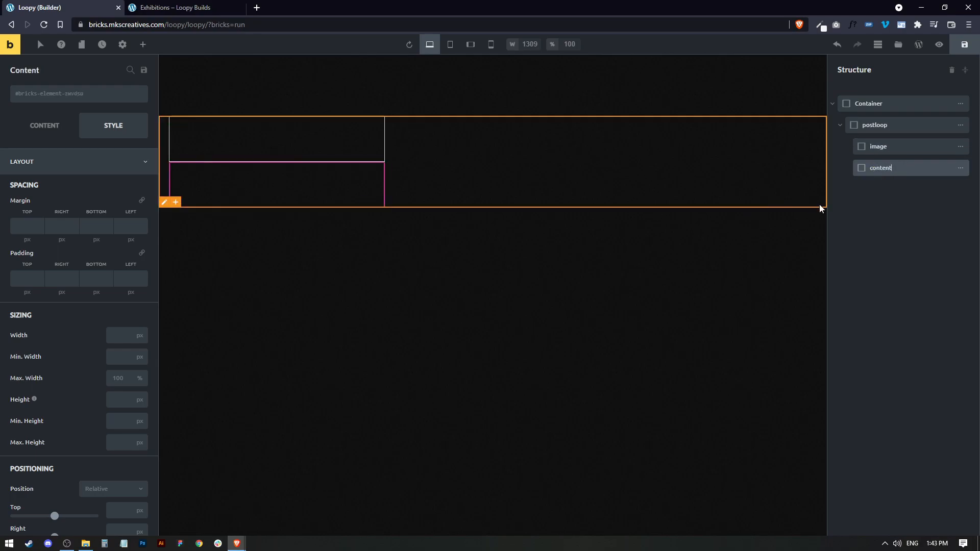
Step: Set the height of the image container to 400 px
{"action": "left_click", "coordinate": [256, 141]}
{"action": "left_click", "coordinate": [896, 148]}
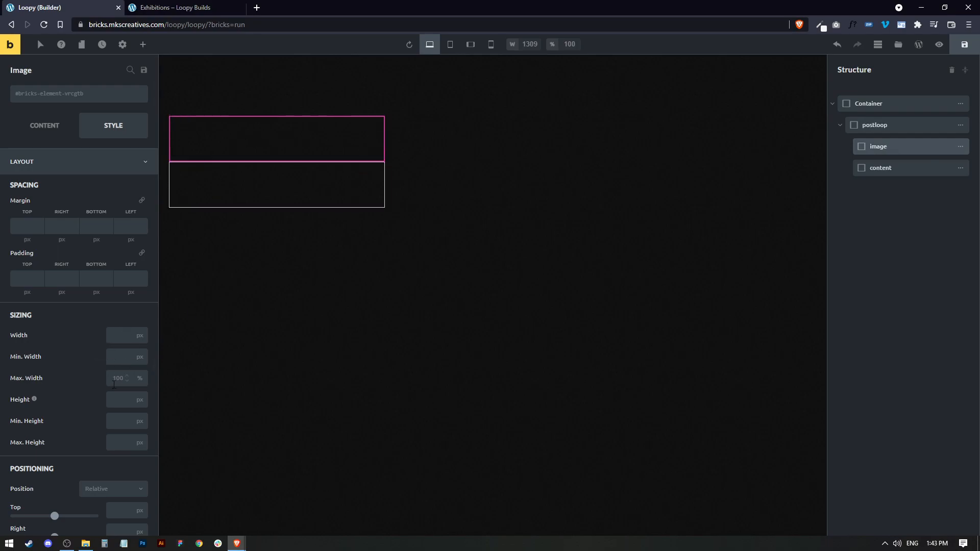
{"action": "left_click", "coordinate": [116, 401]}
{"action": "type", "text": "400"}
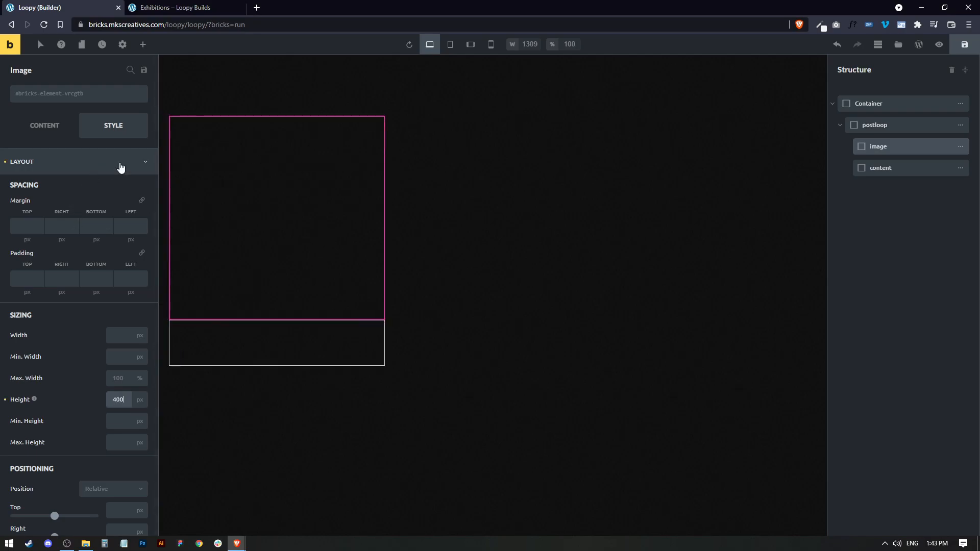
Step: Give the image container a dynamic Featured Image background at Full size
{"action": "scroll", "coordinate": [62, 430], "scroll_direction": "down", "scroll_amount": 10}
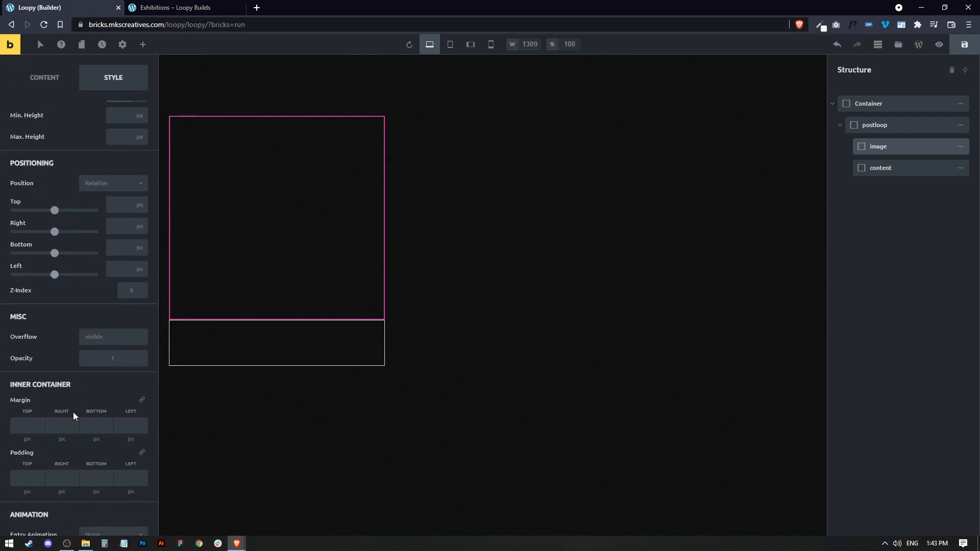
{"action": "left_click", "coordinate": [40, 376]}
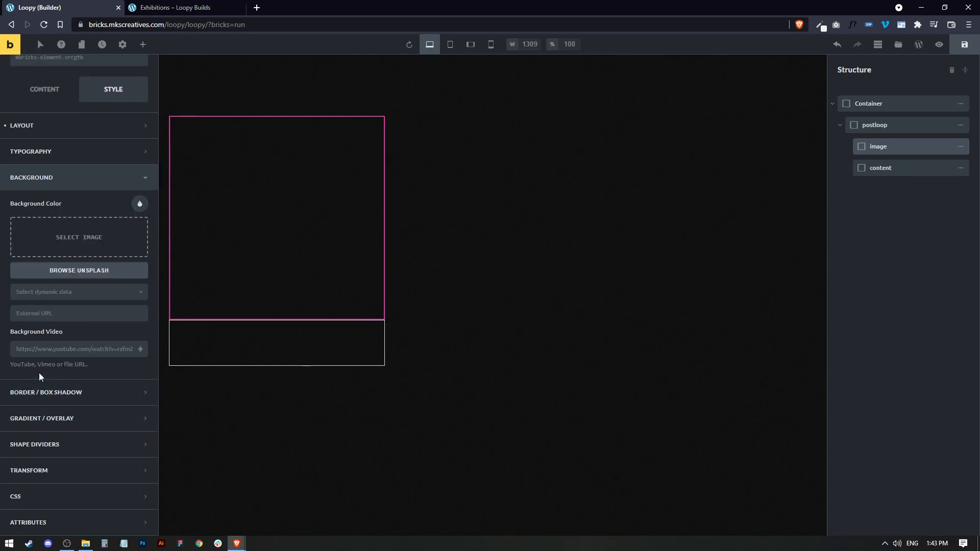
{"action": "left_click", "coordinate": [20, 295]}
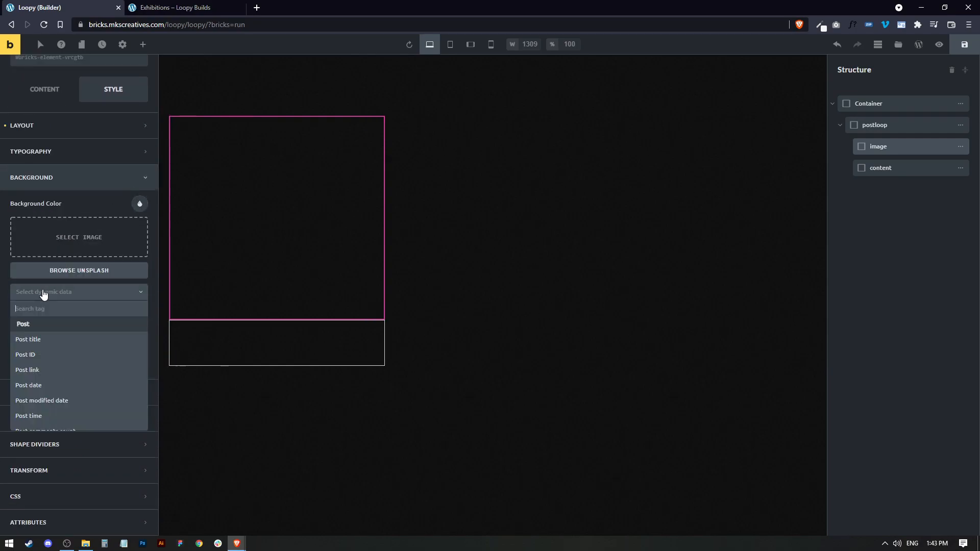
{"action": "scroll", "coordinate": [58, 386], "scroll_direction": "down", "scroll_amount": 2}
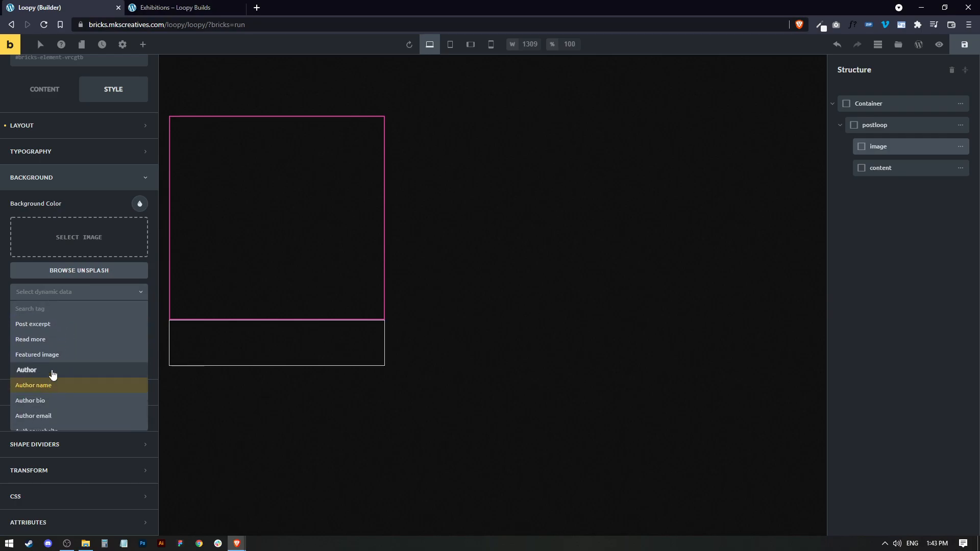
{"action": "left_click", "coordinate": [51, 359]}
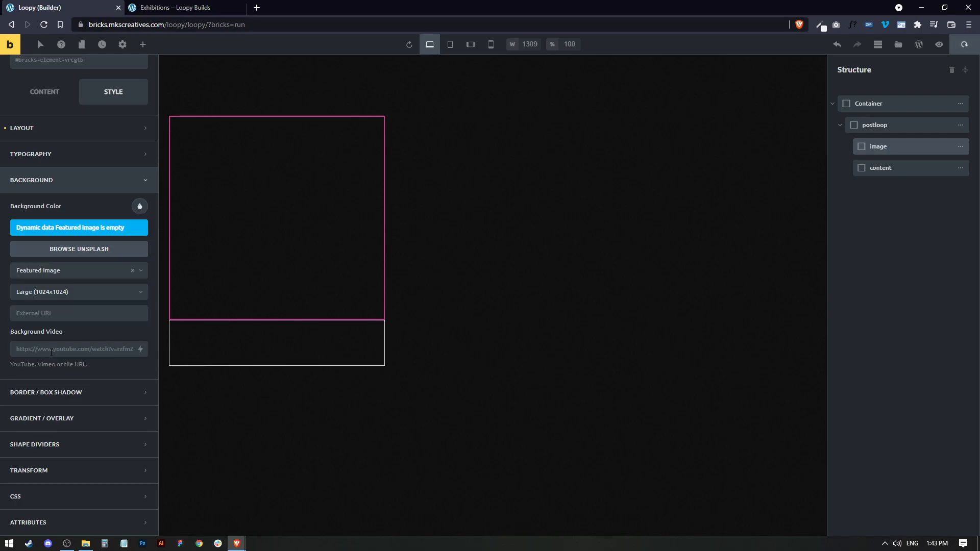
{"action": "left_click", "coordinate": [72, 295]}
{"action": "left_click", "coordinate": [34, 401]}
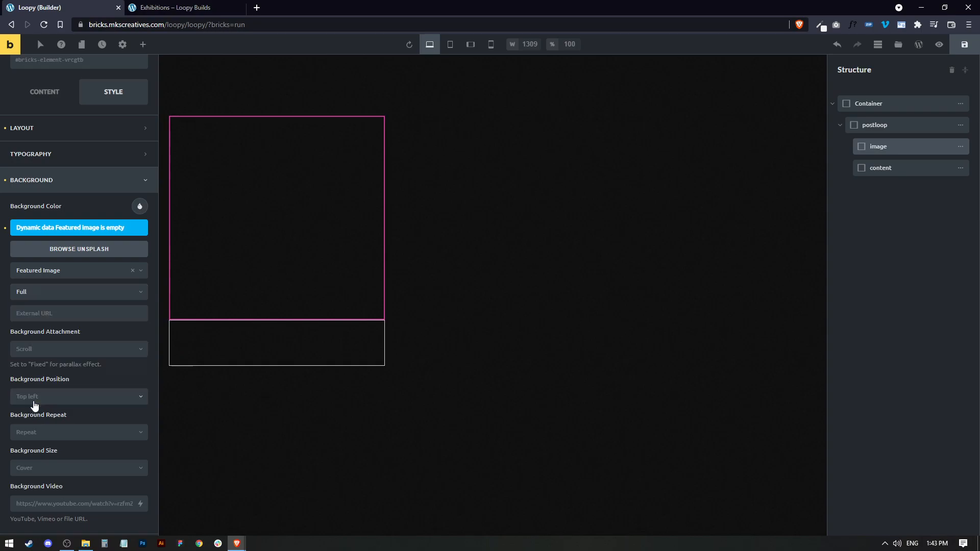
Step: Set the image container's background position to Center Center, repeat to No Repeat and size to Cover
{"action": "scroll", "coordinate": [45, 309], "scroll_direction": "down", "scroll_amount": 3}
{"action": "left_click", "coordinate": [41, 245]}
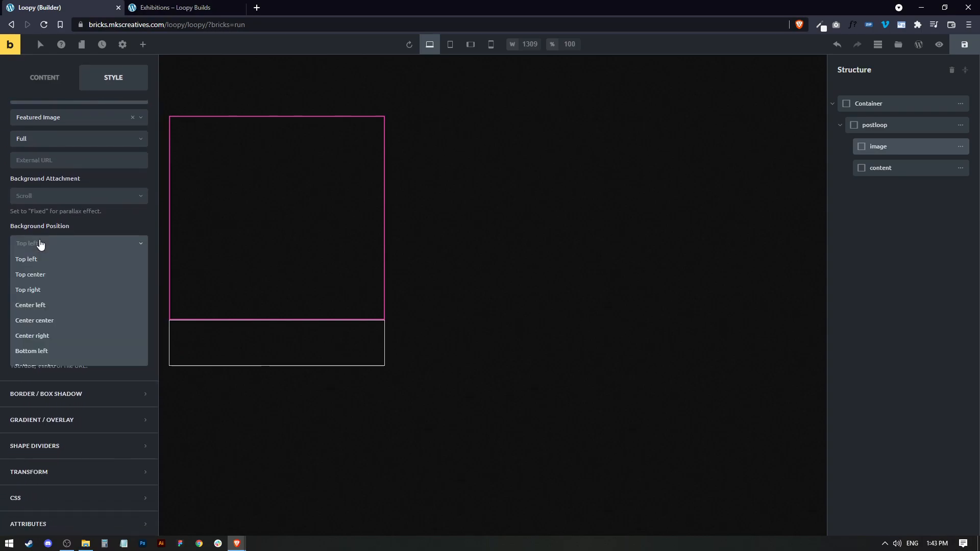
{"action": "left_click", "coordinate": [52, 319]}
{"action": "left_click", "coordinate": [43, 279]}
{"action": "left_click", "coordinate": [42, 296]}
{"action": "left_click", "coordinate": [52, 323]}
{"action": "left_click", "coordinate": [34, 346]}
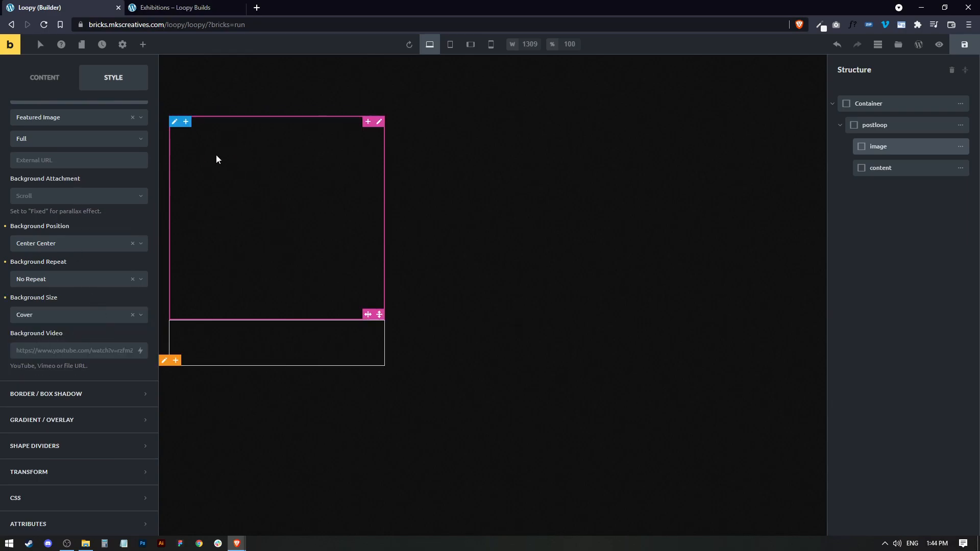
Step: Give the content container 40 px of padding on all four sides and a 20 px top margin
{"action": "left_click", "coordinate": [247, 333]}
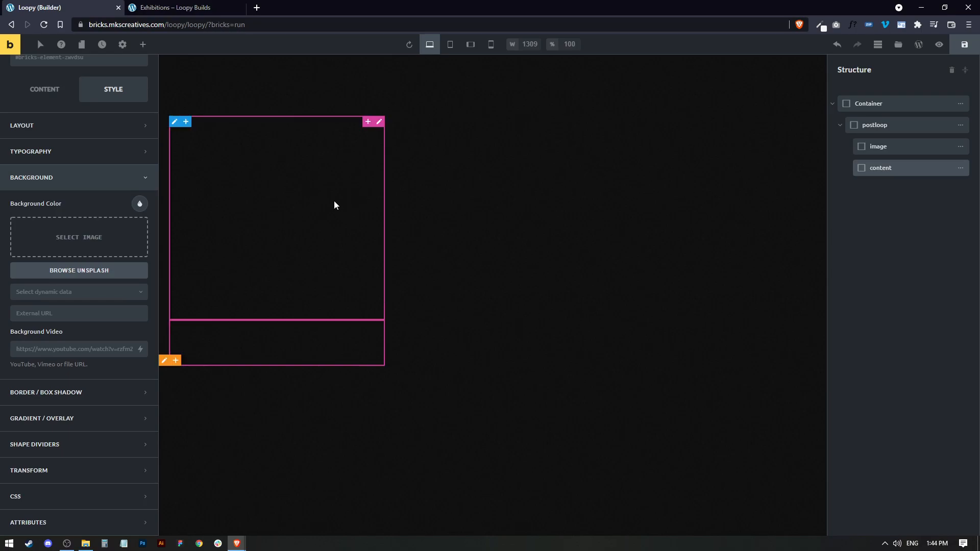
{"action": "left_click", "coordinate": [65, 179]}
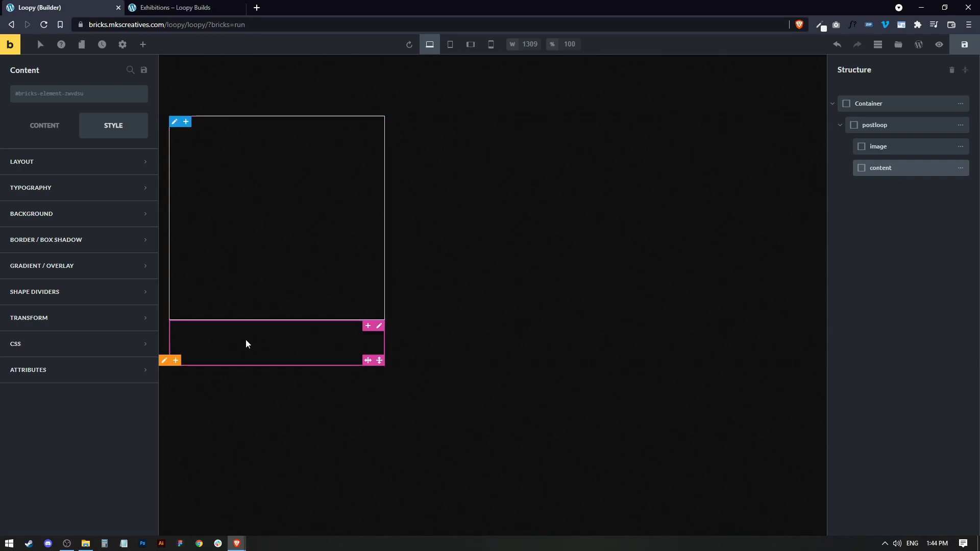
{"action": "left_click", "coordinate": [52, 164]}
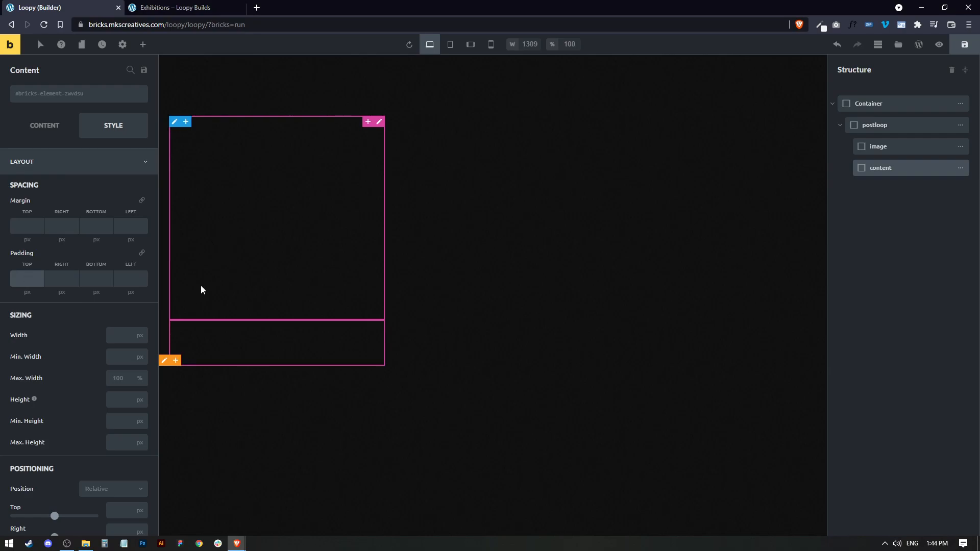
{"action": "type", "text": "40"}
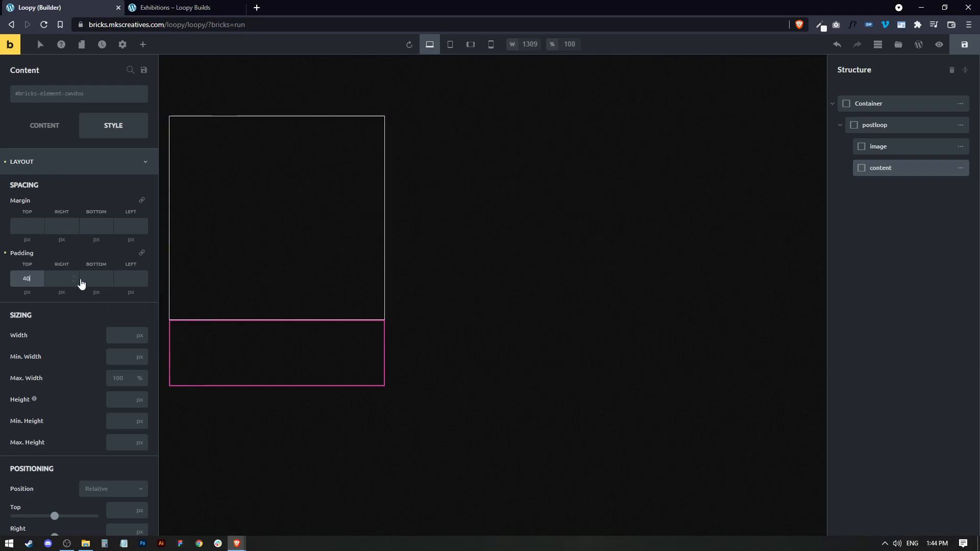
{"action": "left_click", "coordinate": [142, 253]}
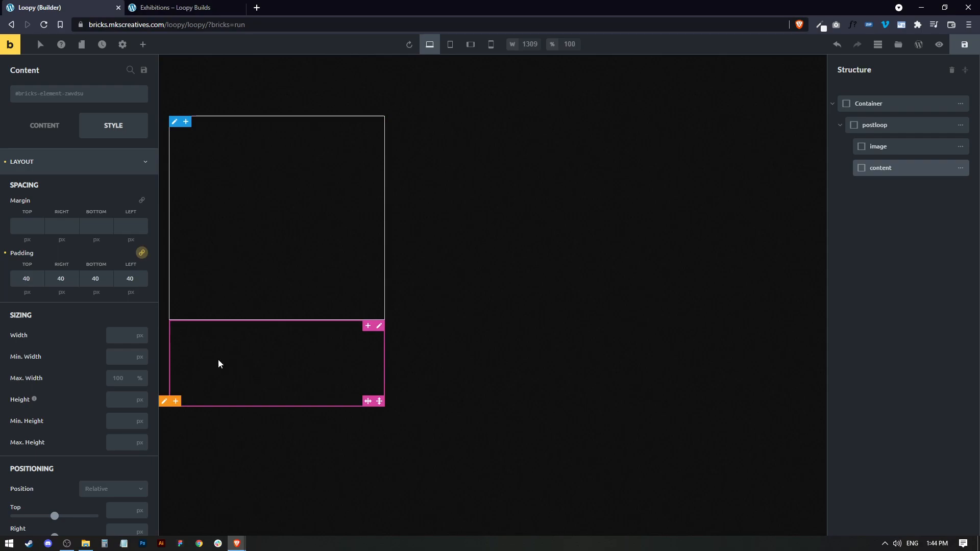
{"action": "left_click", "coordinate": [27, 225]}
{"action": "type", "text": "20"}
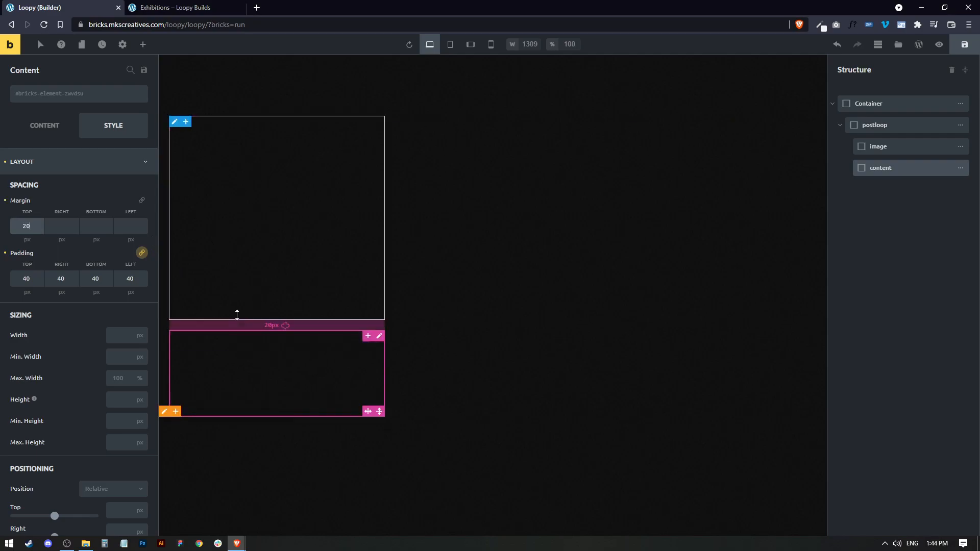
Step: Set the content container's background color to the dark palette color #161514
{"action": "scroll", "coordinate": [83, 302], "scroll_direction": "down", "scroll_amount": 5}
{"action": "scroll", "coordinate": [81, 308], "scroll_direction": "down", "scroll_amount": 6}
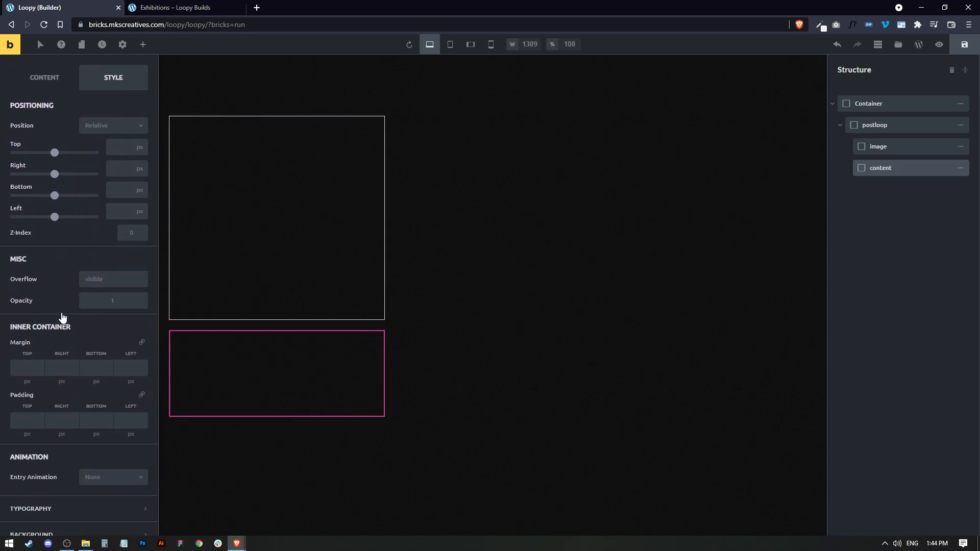
{"action": "left_click", "coordinate": [48, 372]}
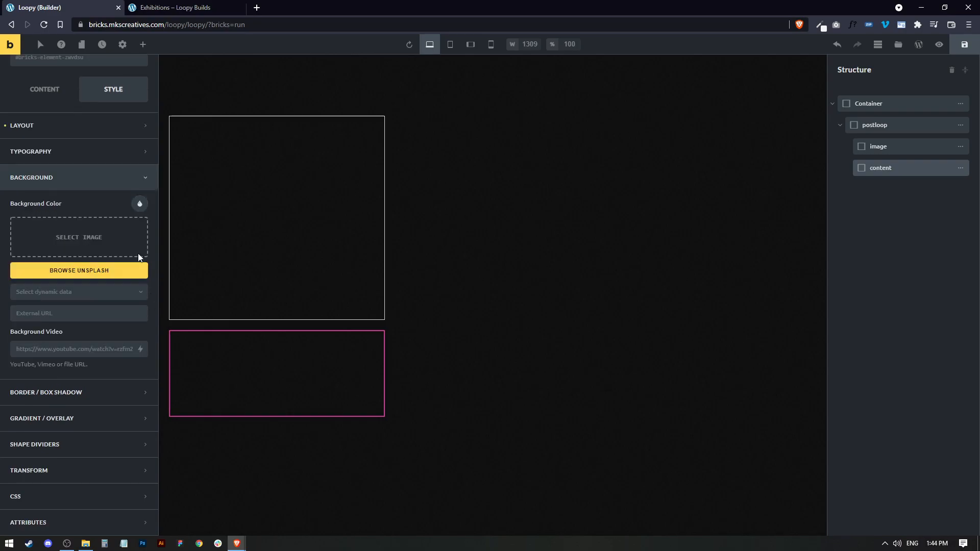
{"action": "left_click", "coordinate": [140, 204]}
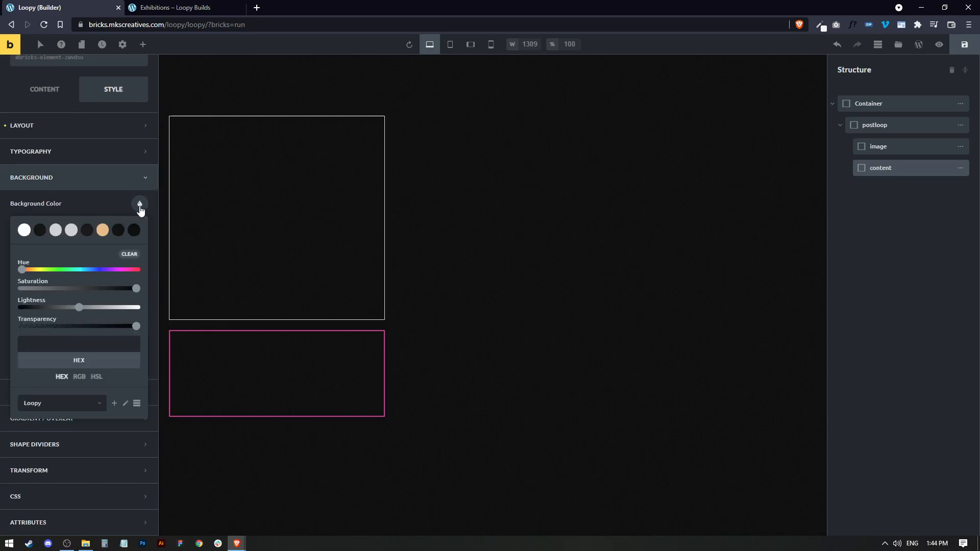
{"action": "left_click", "coordinate": [86, 230]}
{"action": "left_click", "coordinate": [118, 229]}
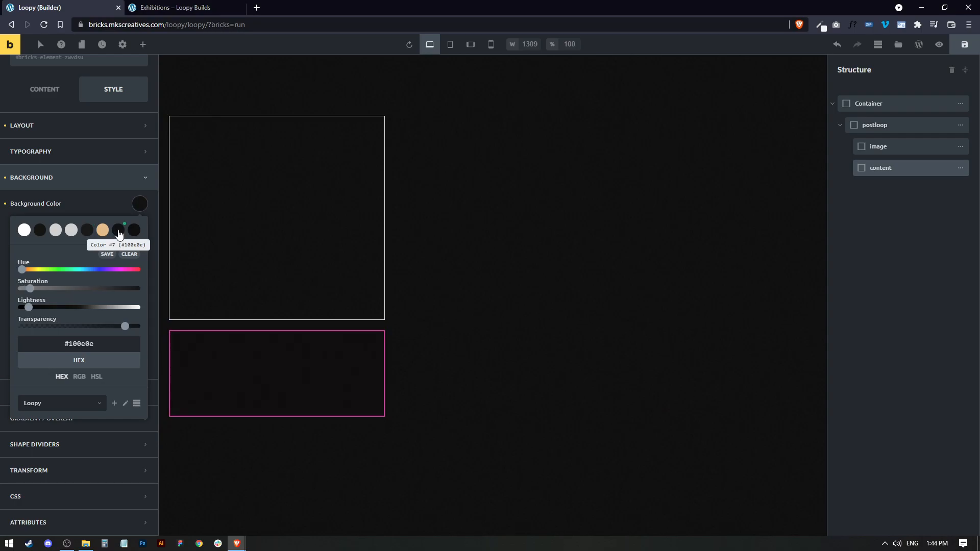
{"action": "left_click", "coordinate": [39, 230]}
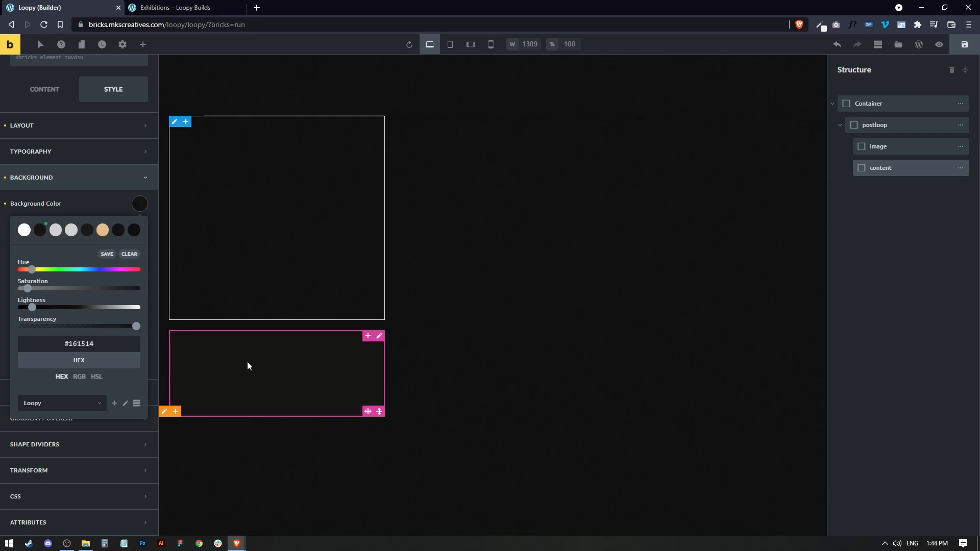
{"action": "left_click", "coordinate": [140, 204]}
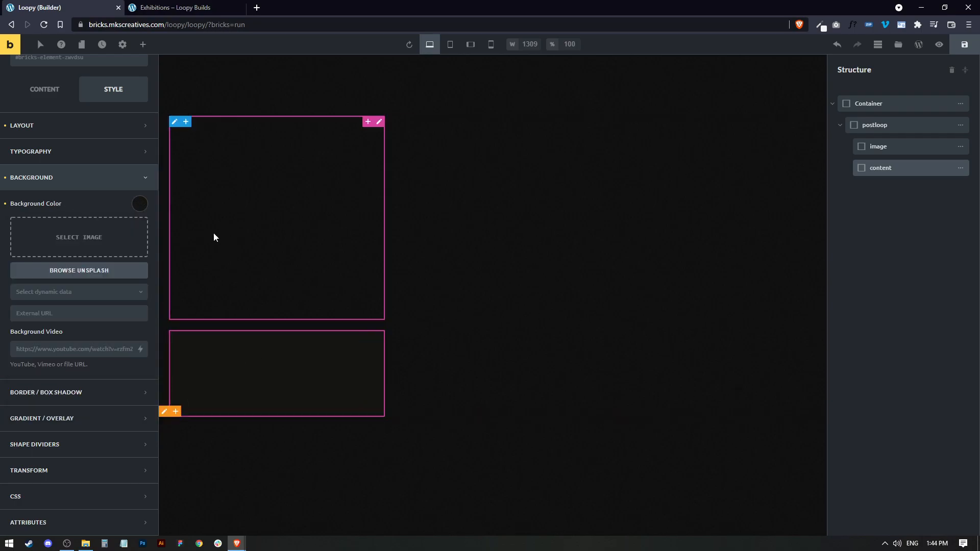
Step: Add a 1 px Solid border on all sides of the content container, using the fifth, dark color of the palette
{"action": "left_click", "coordinate": [48, 392]}
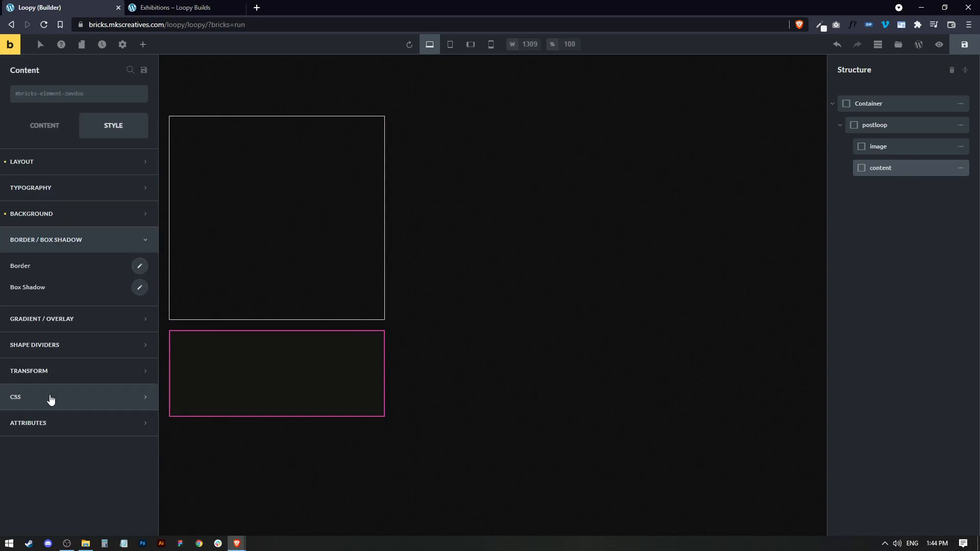
{"action": "left_click", "coordinate": [137, 271]}
{"action": "left_click", "coordinate": [23, 318]}
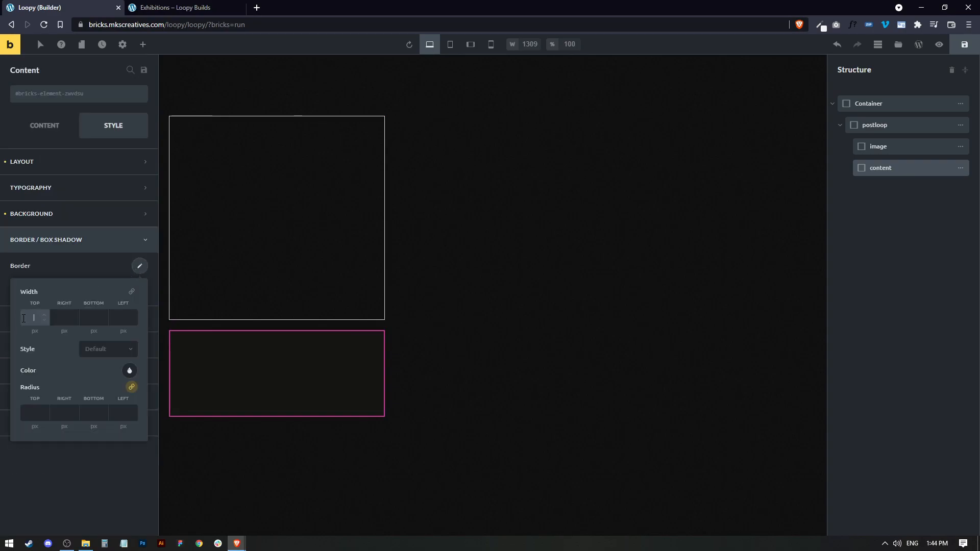
{"action": "type", "text": "1"}
{"action": "left_click", "coordinate": [135, 290]}
{"action": "left_click", "coordinate": [111, 349]}
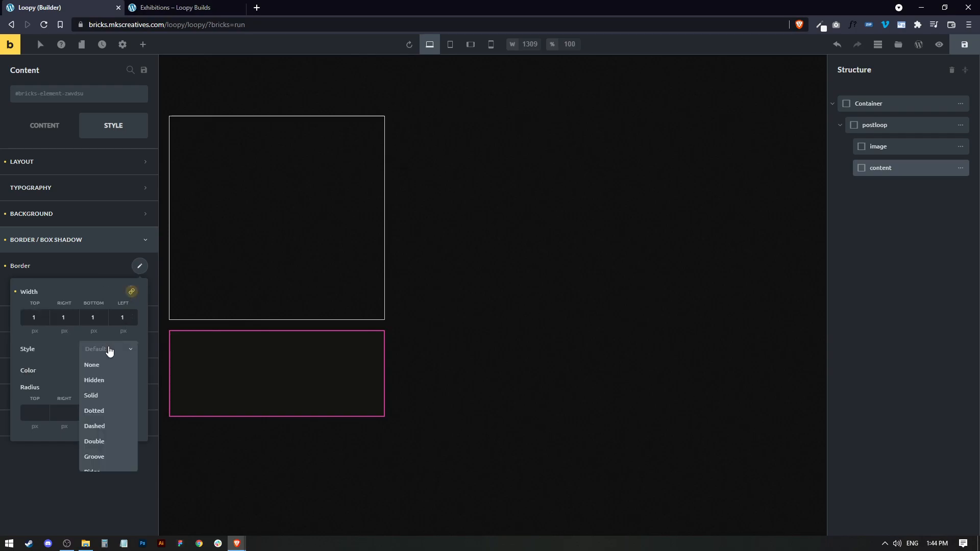
{"action": "left_click", "coordinate": [108, 385]}
{"action": "left_click", "coordinate": [129, 372]}
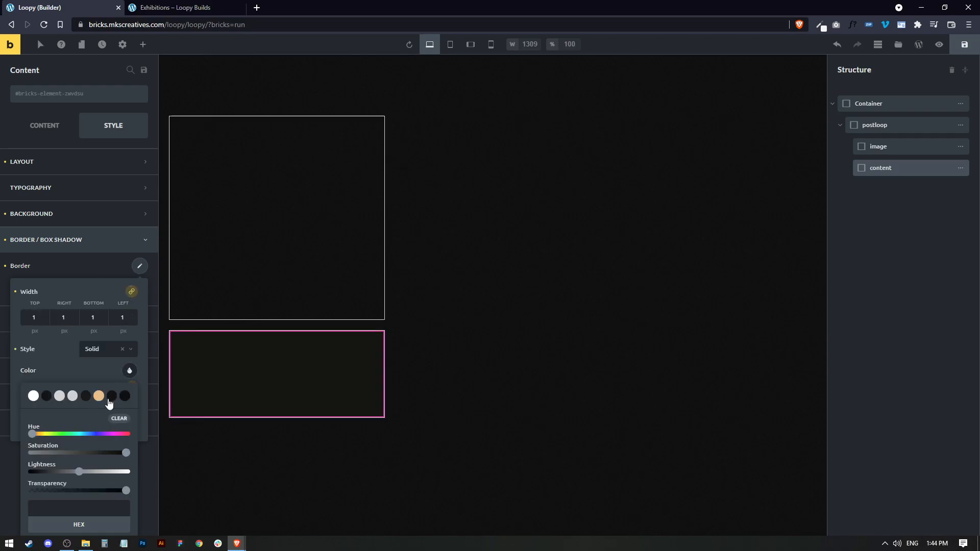
{"action": "left_click", "coordinate": [88, 399]}
{"action": "left_click", "coordinate": [670, 211]}
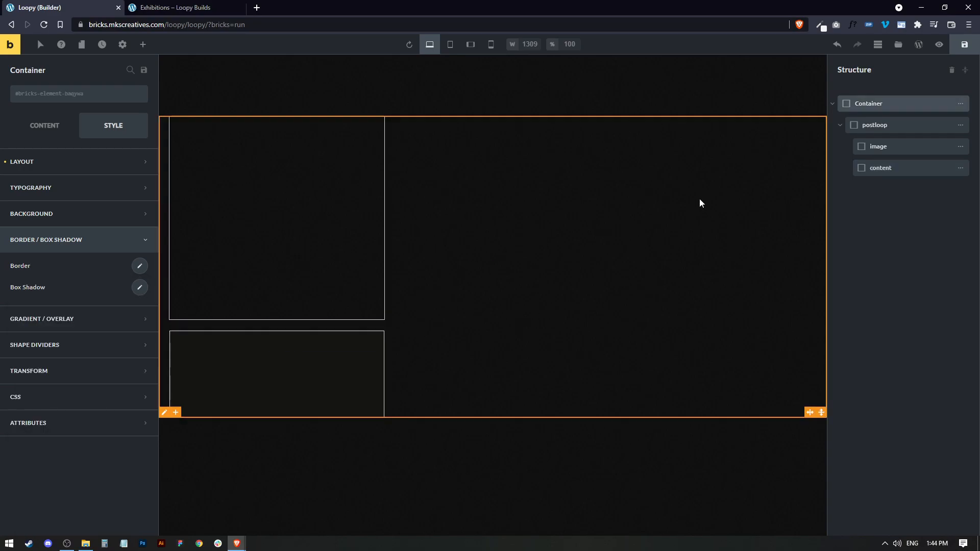
Step: Reselect the content container and check the card's look in preview mode, returning to the editor
{"action": "left_click", "coordinate": [892, 169]}
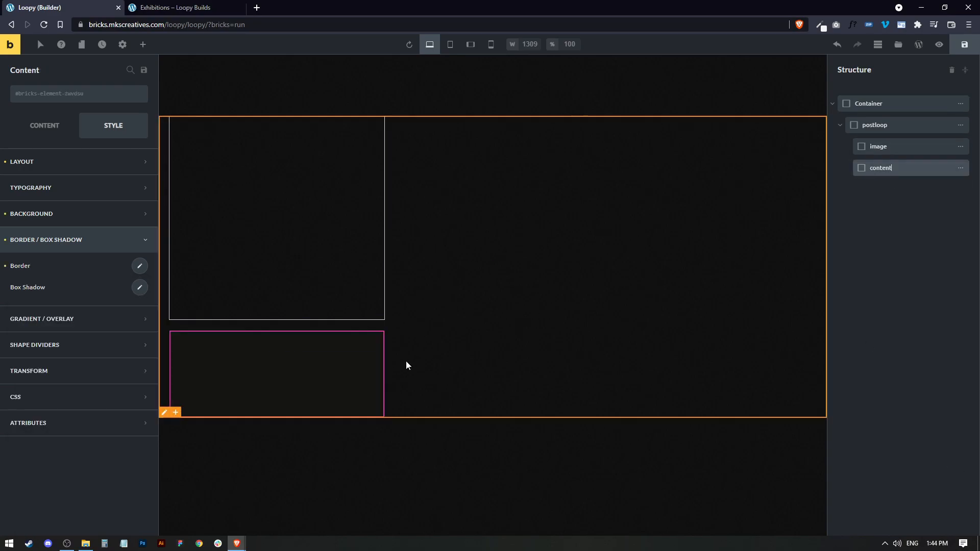
{"action": "left_click", "coordinate": [939, 45]}
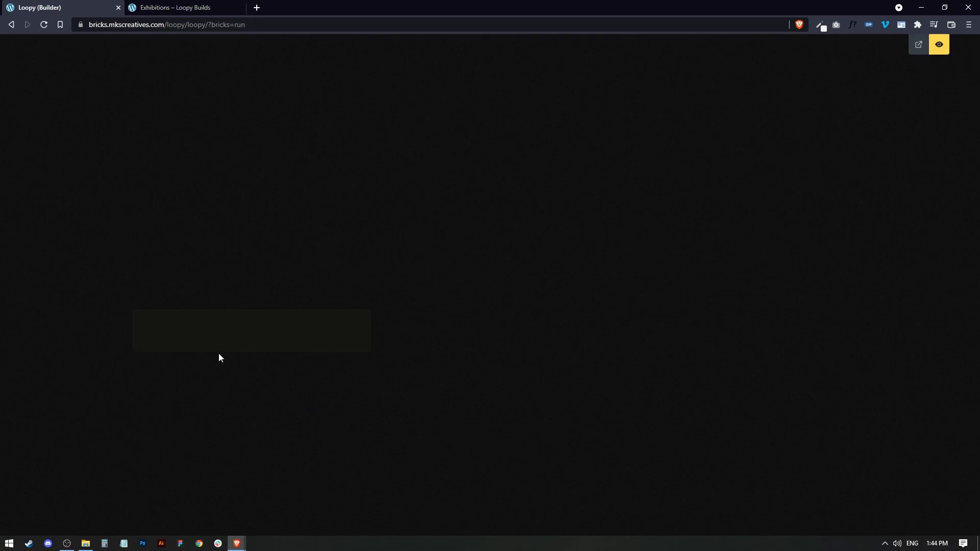
{"action": "left_click", "coordinate": [943, 48]}
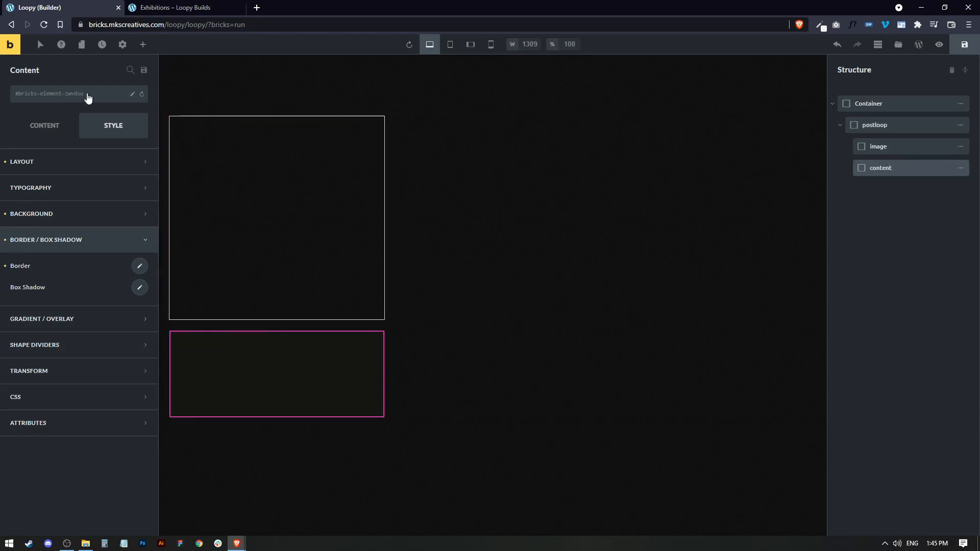
Step: Add a Heading, a Basic Text and a Button element inside the content container
{"action": "left_click", "coordinate": [142, 46]}
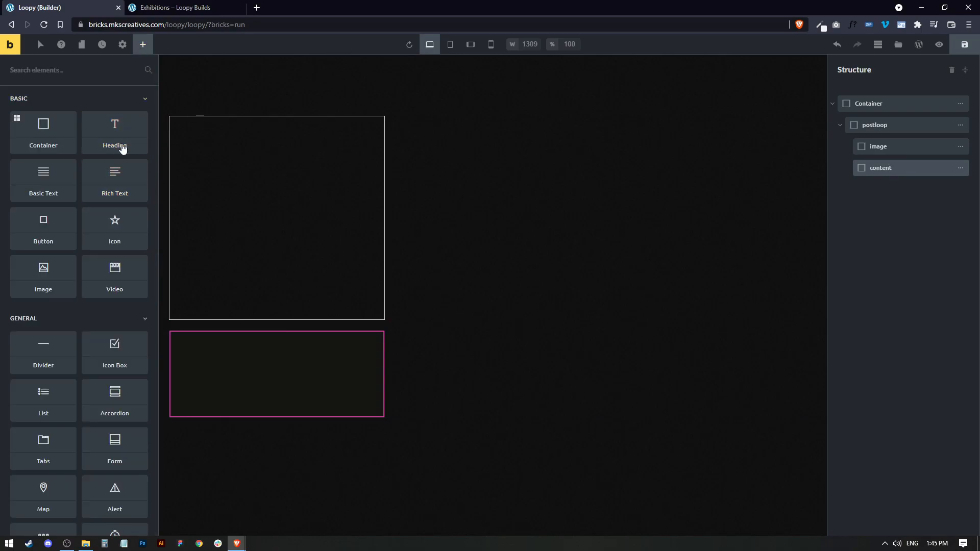
{"action": "left_click", "coordinate": [116, 131]}
{"action": "left_click", "coordinate": [40, 192]}
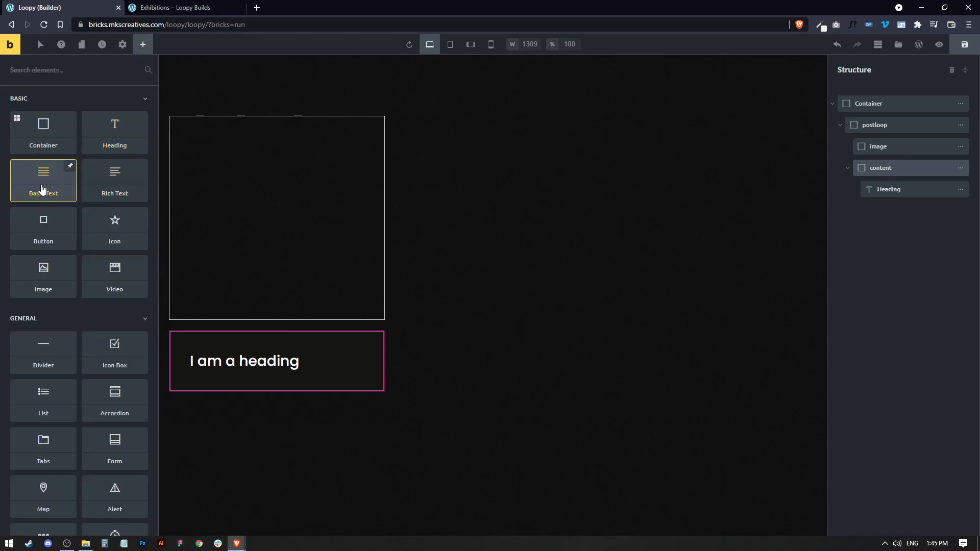
{"action": "left_click", "coordinate": [49, 236]}
Step: Replace the heading's placeholder text with the dynamic Post title tag
{"action": "left_click", "coordinate": [257, 360]}
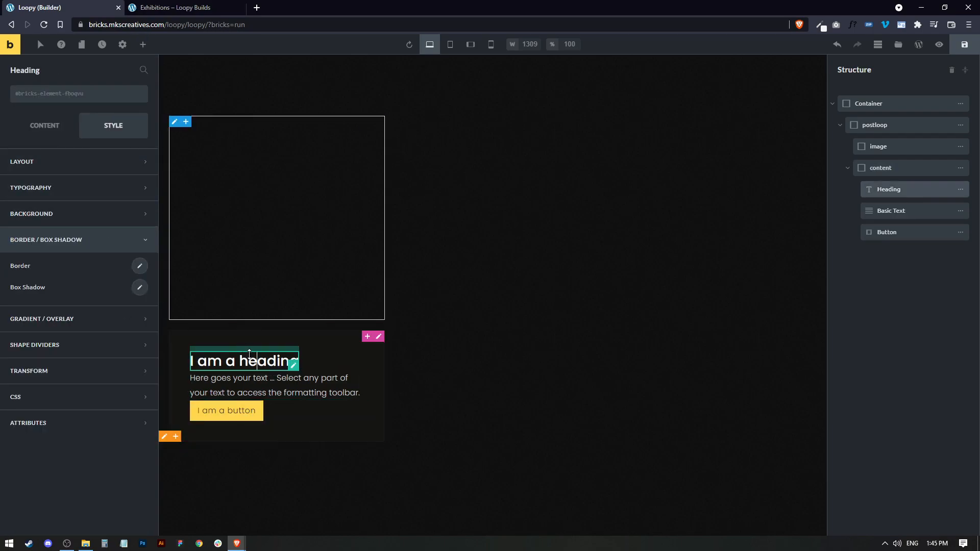
{"action": "left_click", "coordinate": [49, 127]}
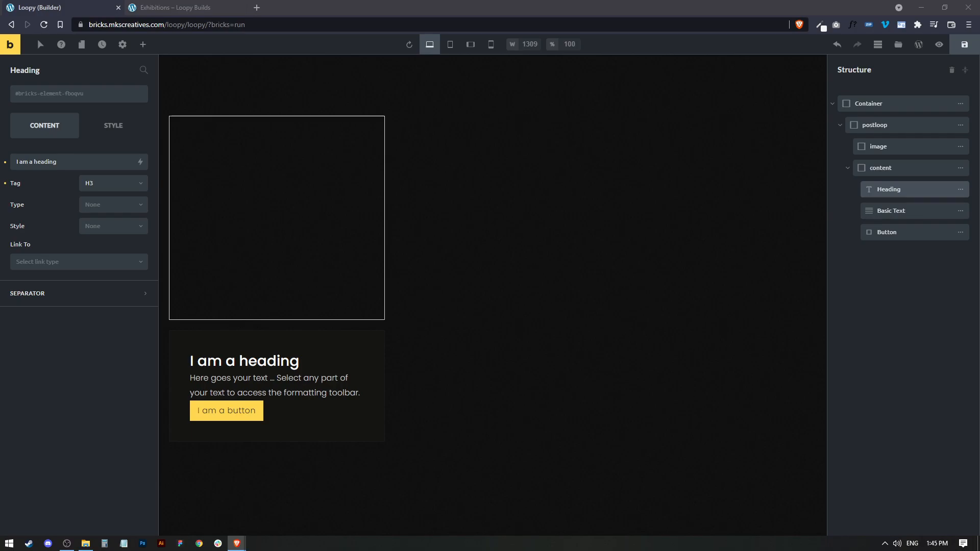
{"action": "left_click", "coordinate": [5, 162]}
{"action": "left_click", "coordinate": [140, 163]}
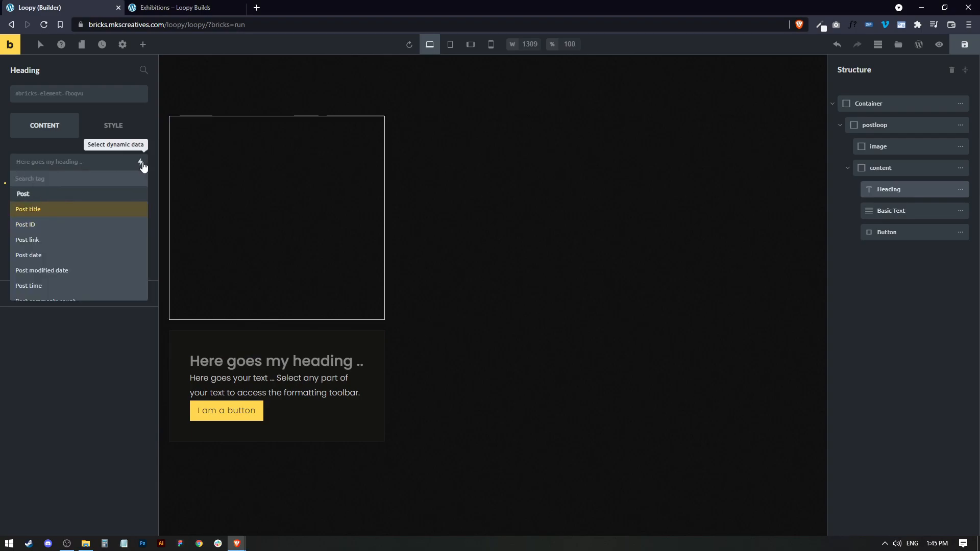
{"action": "scroll", "coordinate": [56, 263], "scroll_direction": "down", "scroll_amount": 2}
{"action": "scroll", "coordinate": [51, 255], "scroll_direction": "up", "scroll_amount": 3}
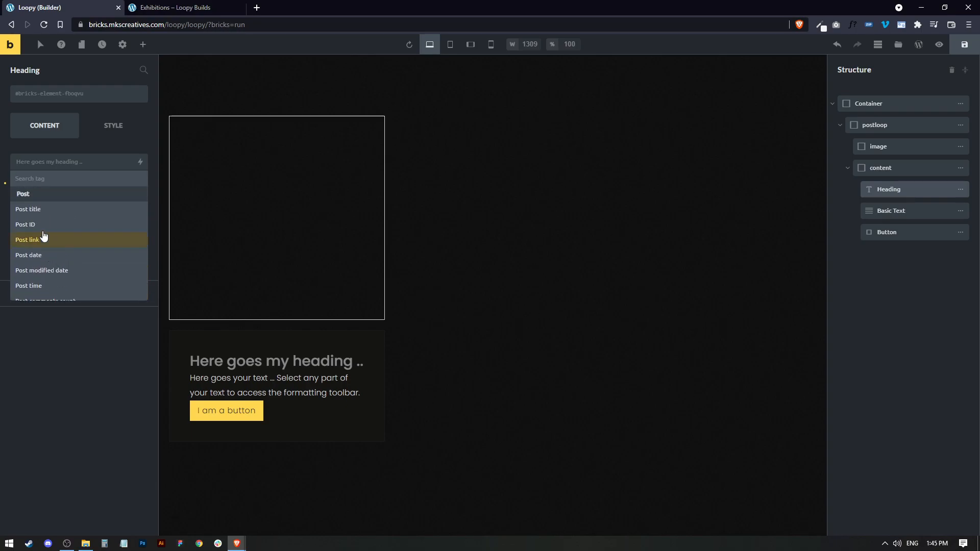
{"action": "left_click", "coordinate": [36, 208]}
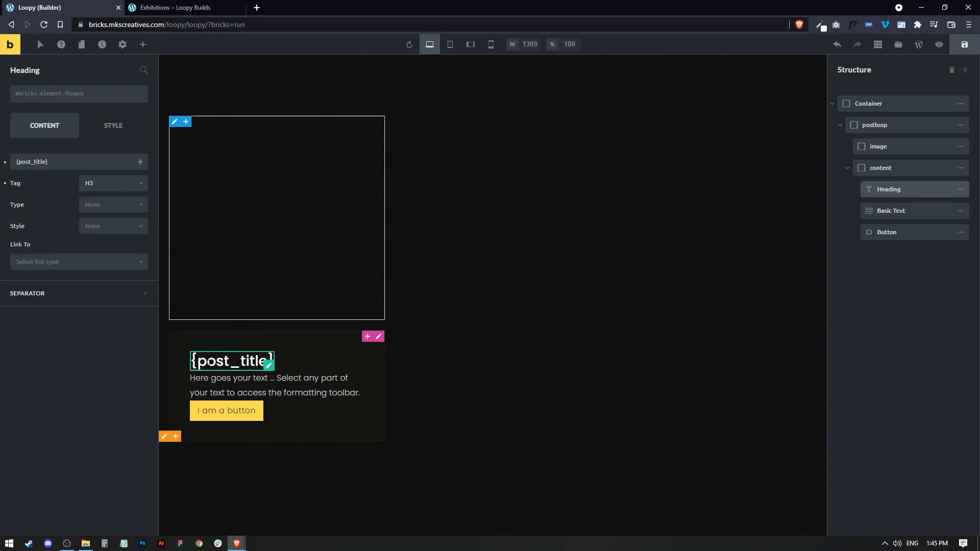
Step: Replace the Basic Text element's placeholder text with the dynamic Post excerpt tag
{"action": "left_click", "coordinate": [232, 378]}
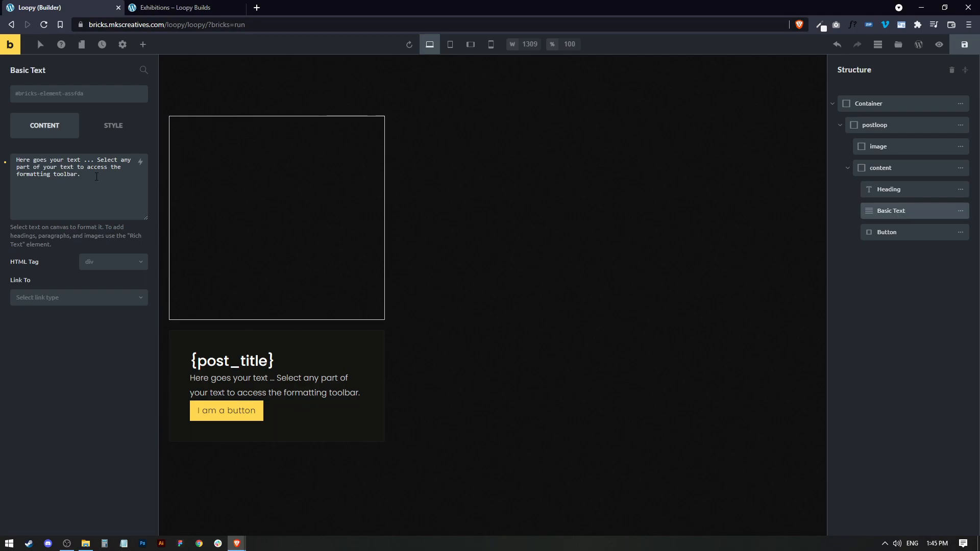
{"action": "left_click", "coordinate": [119, 167]}
{"action": "key", "text": "ctrl+a"}
{"action": "key", "text": "BackSpace"}
{"action": "left_click", "coordinate": [140, 162]}
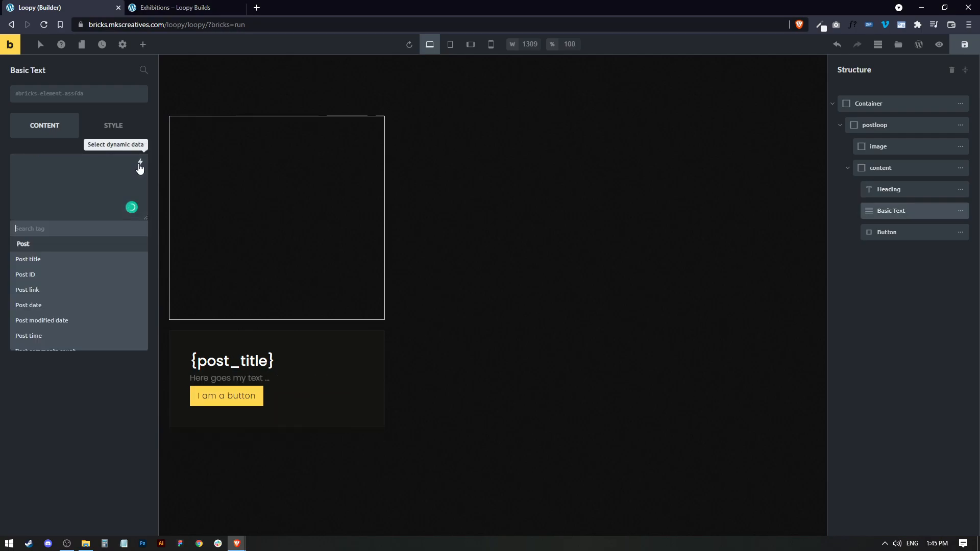
{"action": "scroll", "coordinate": [64, 316], "scroll_direction": "down", "scroll_amount": 3}
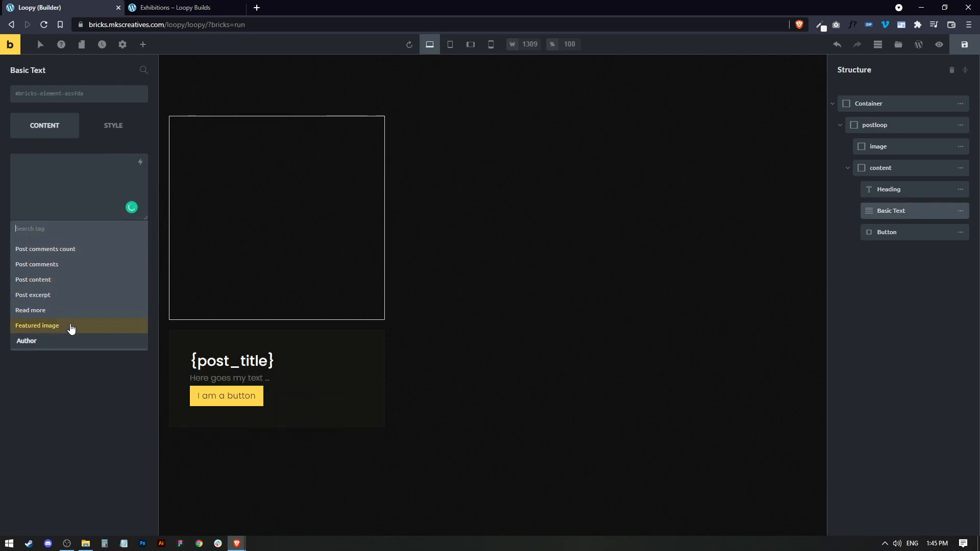
{"action": "left_click", "coordinate": [44, 295]}
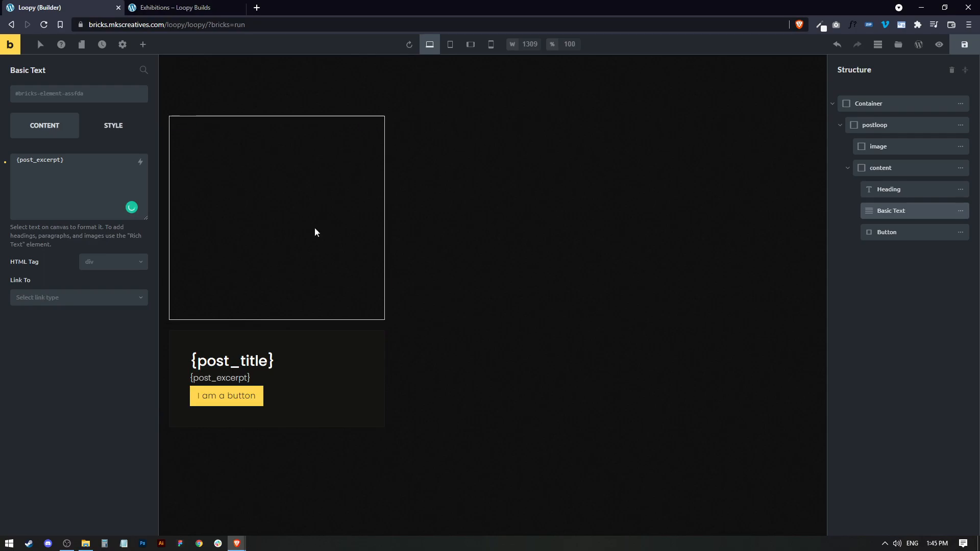
Step: Set the Basic Text element's top margin to 20 px and its bottom margin to 60 px
{"action": "left_click", "coordinate": [112, 125]}
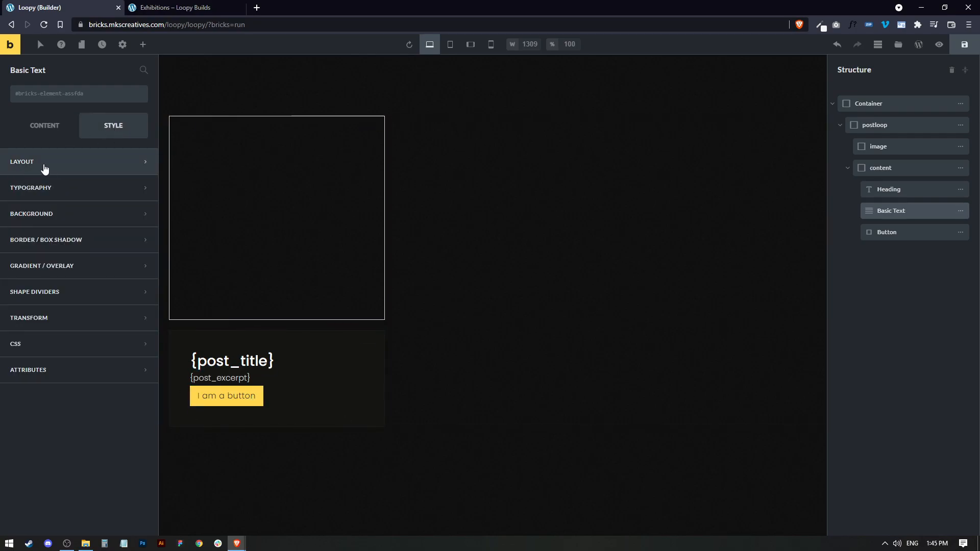
{"action": "left_click", "coordinate": [45, 163]}
{"action": "left_click", "coordinate": [30, 225]}
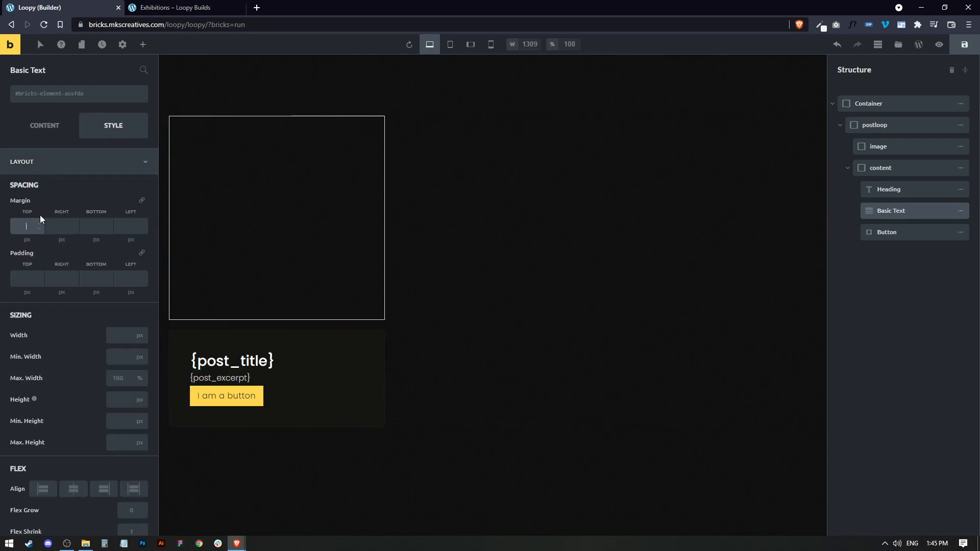
{"action": "type", "text": "20"}
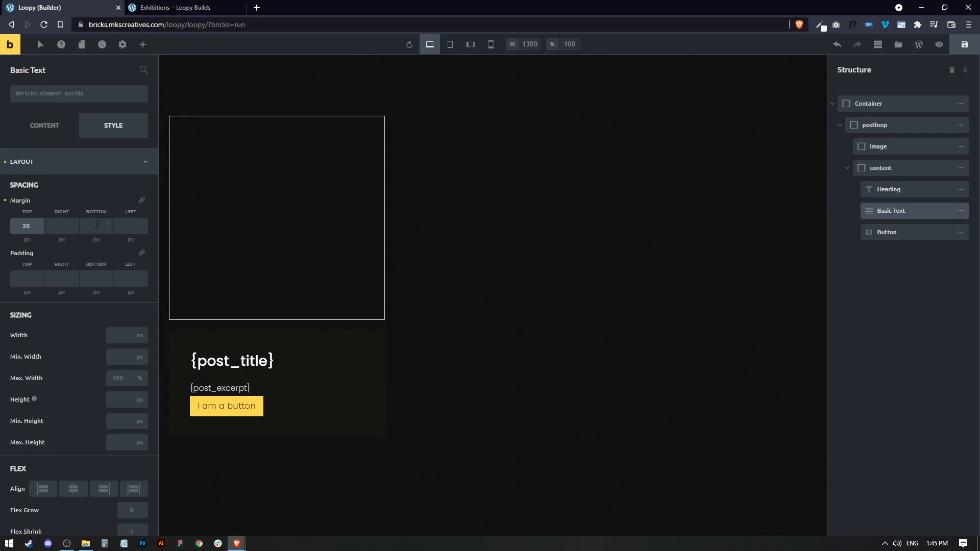
{"action": "left_click", "coordinate": [97, 224]}
{"action": "type", "text": "50"}
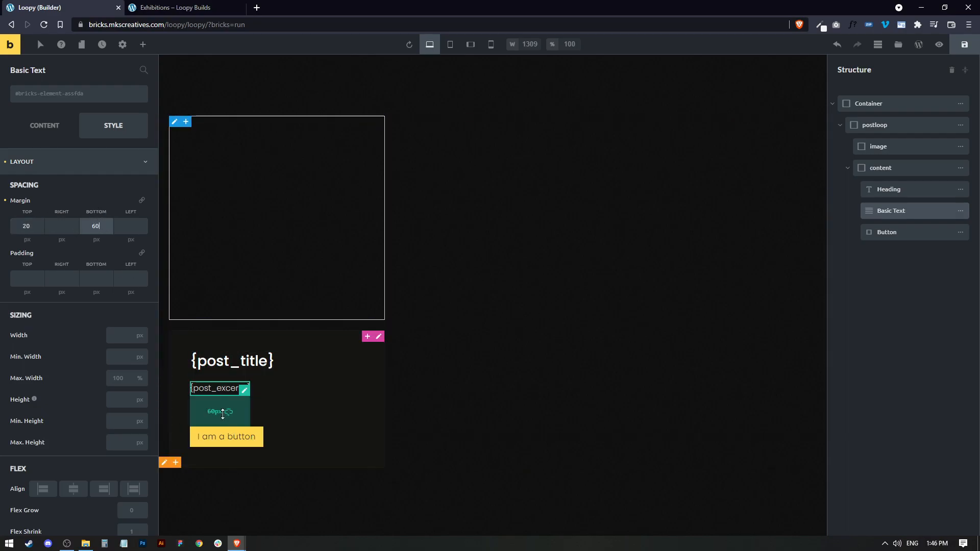
Step: Set the Basic Text element's bottom margin to 40 px
{"action": "type", "text": "40"}
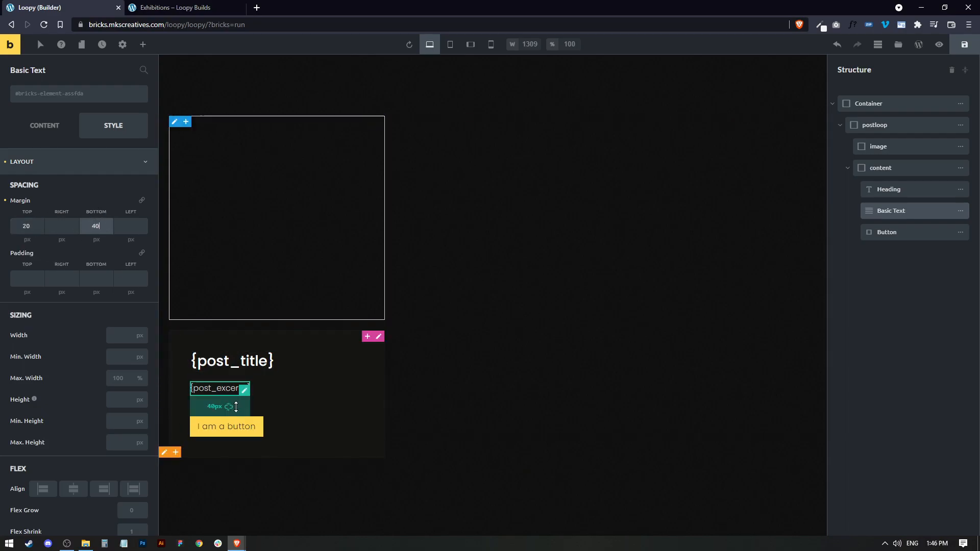
Step: Clear the button's Primary style and change its text to "Read More"
{"action": "left_click", "coordinate": [248, 431]}
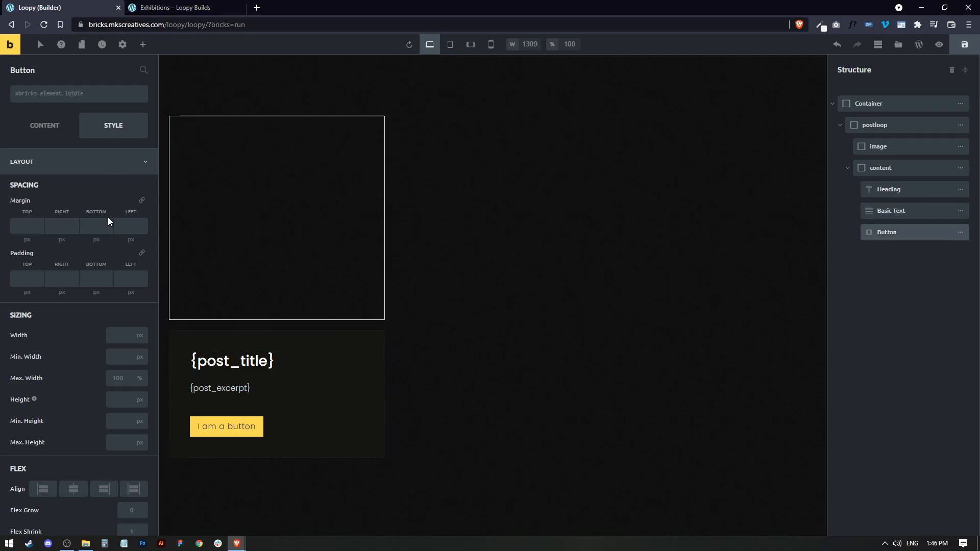
{"action": "left_click", "coordinate": [50, 131]}
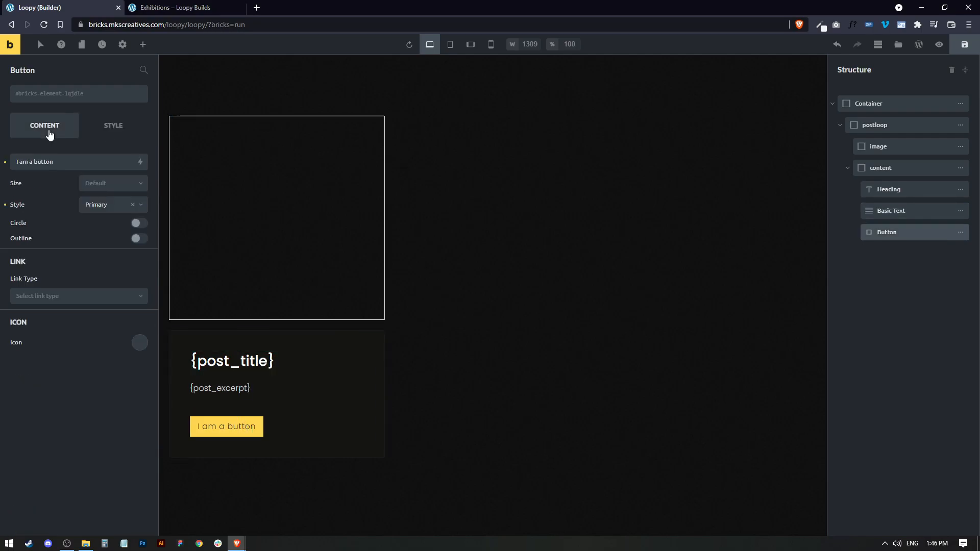
{"action": "left_click", "coordinate": [132, 205]}
{"action": "left_click", "coordinate": [68, 161]}
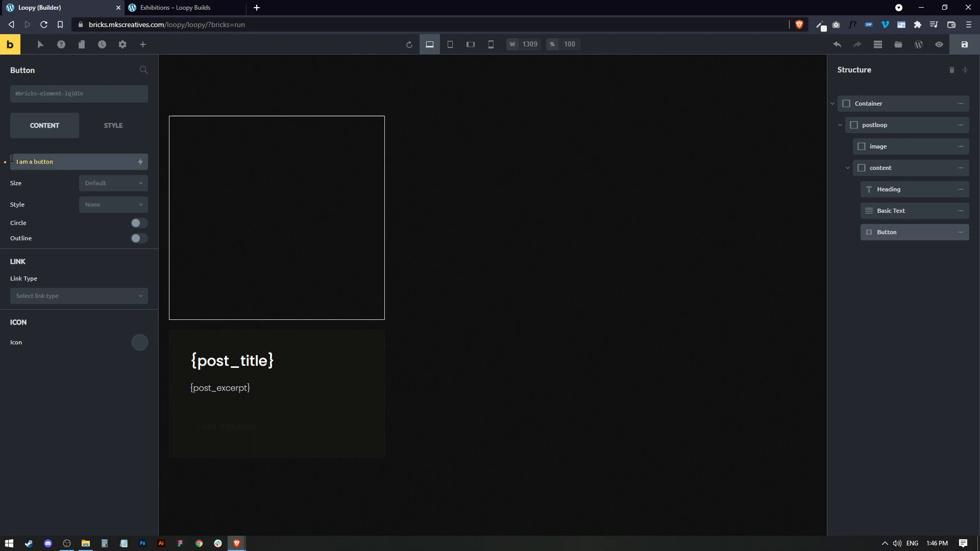
{"action": "type", "text": "Read More"}
Step: Link the button through Dynamic Data to the Post link tag
{"action": "left_click", "coordinate": [69, 296]}
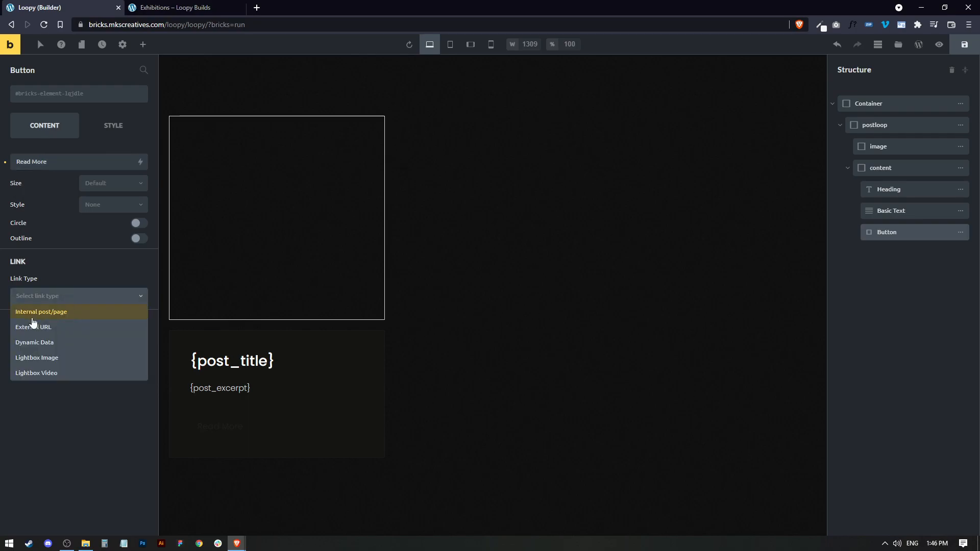
{"action": "left_click", "coordinate": [39, 342]}
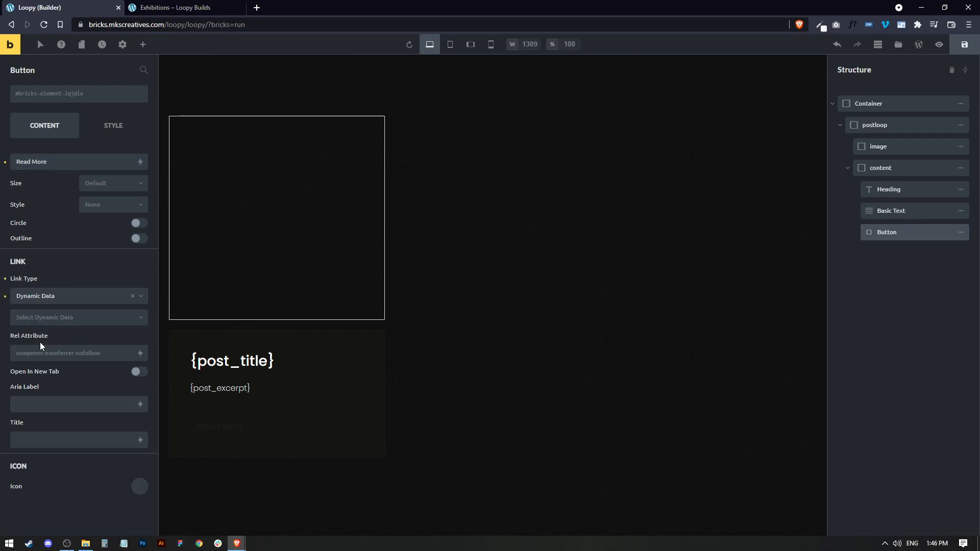
{"action": "left_click", "coordinate": [62, 318]}
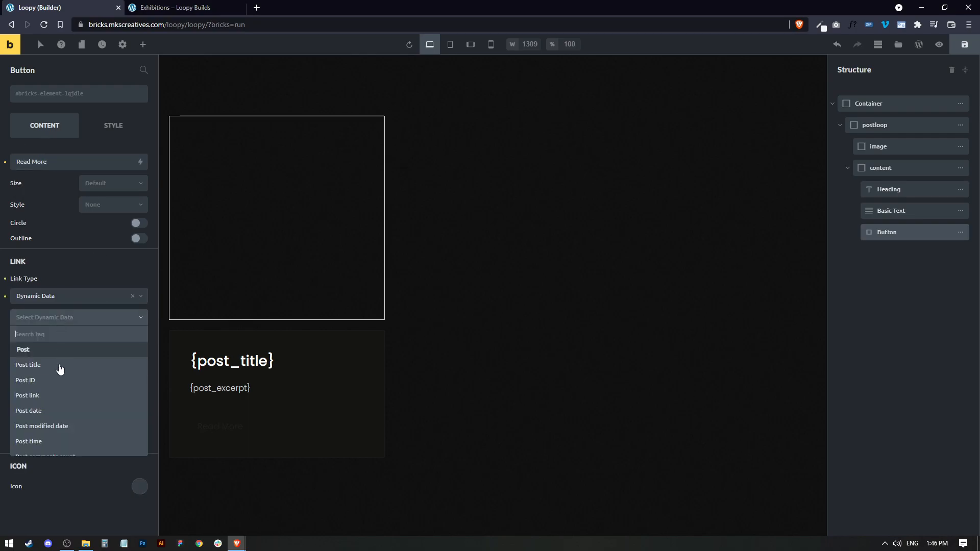
{"action": "left_click", "coordinate": [30, 396]}
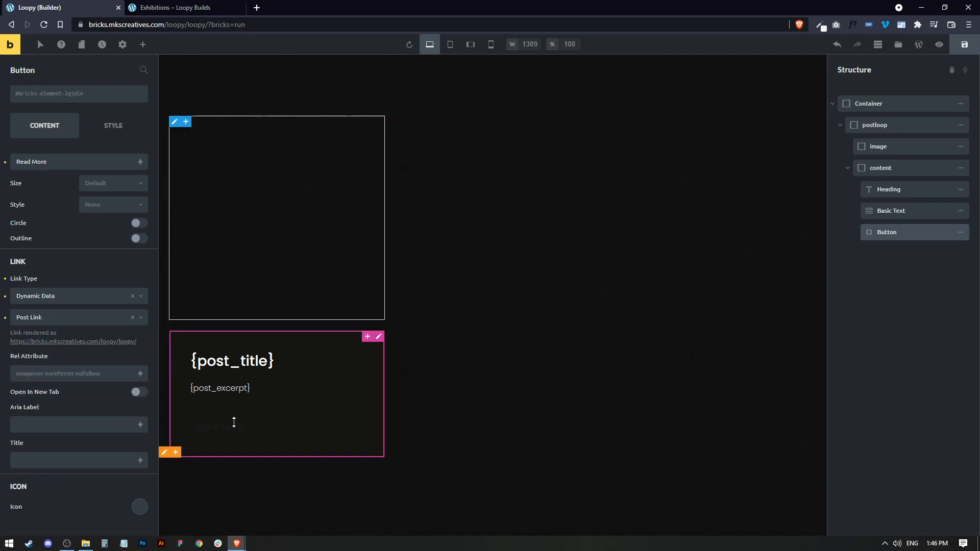
Step: Style the button's typography with a 14 px font size, white #ffffff color and uppercase text transform
{"action": "left_click", "coordinate": [118, 132]}
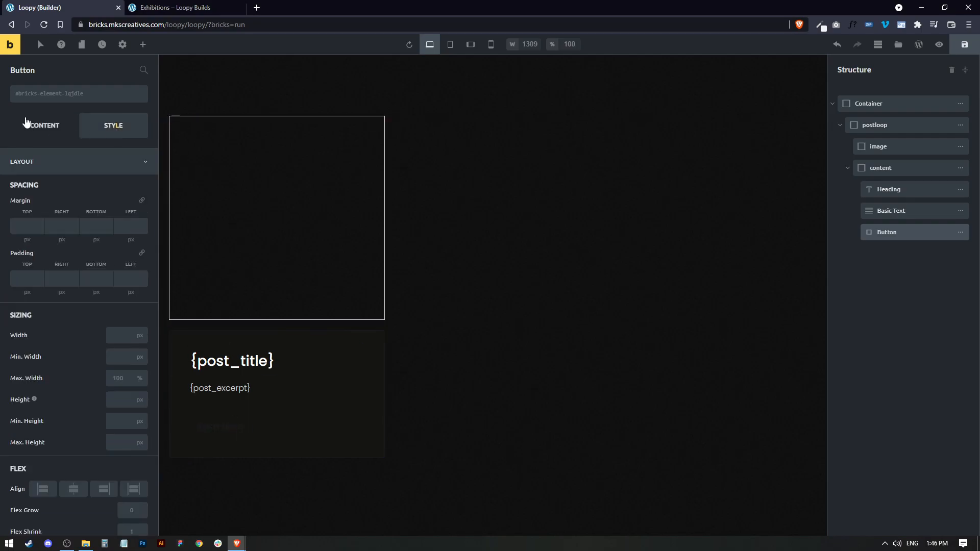
{"action": "scroll", "coordinate": [72, 284], "scroll_direction": "down", "scroll_amount": 3}
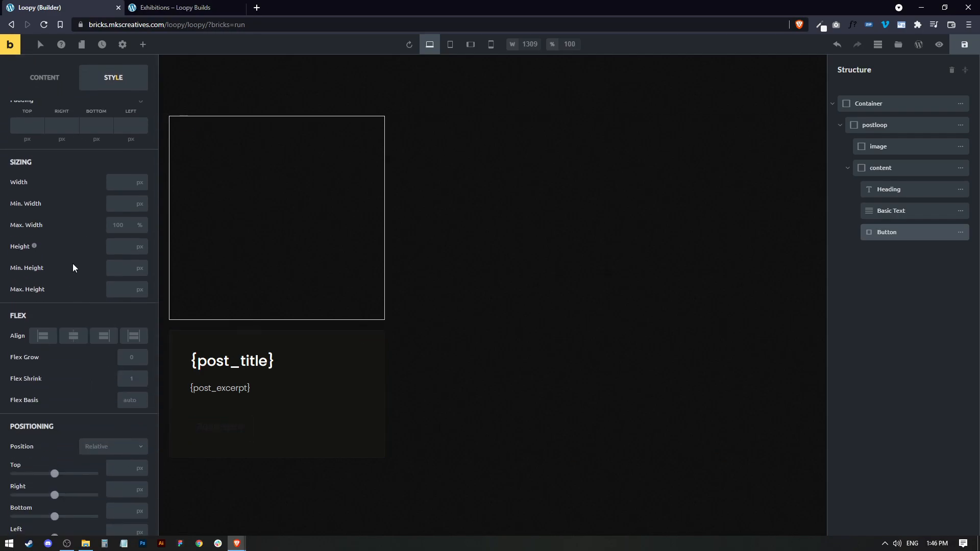
{"action": "scroll", "coordinate": [72, 267], "scroll_direction": "down", "scroll_amount": 8}
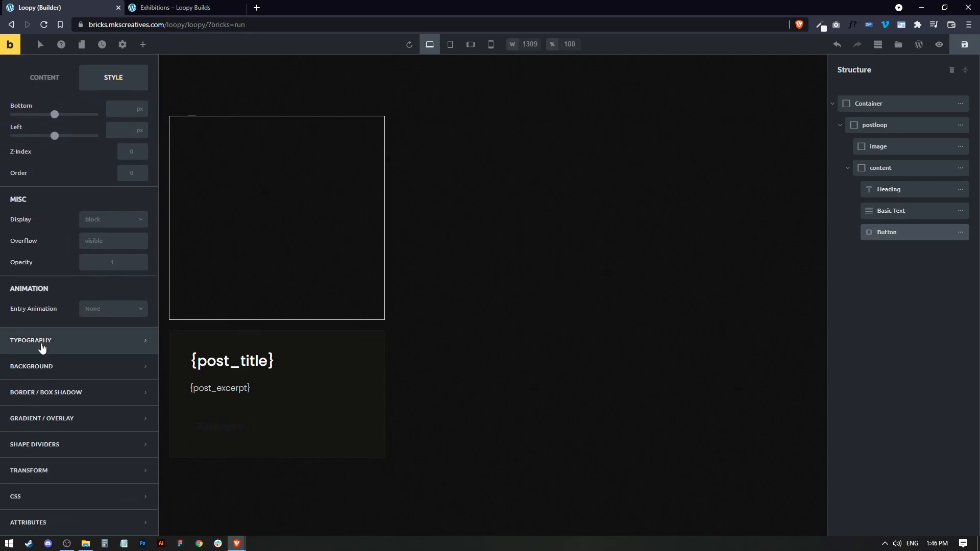
{"action": "left_click", "coordinate": [61, 341]}
{"action": "scroll", "coordinate": [124, 156], "scroll_direction": "up", "scroll_amount": 3}
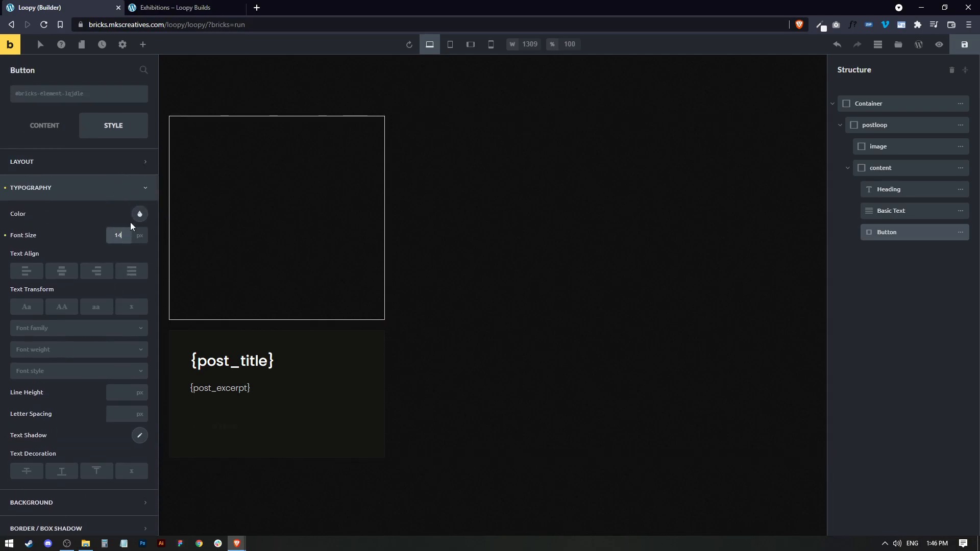
{"action": "left_click", "coordinate": [139, 213]}
{"action": "left_click", "coordinate": [23, 240]}
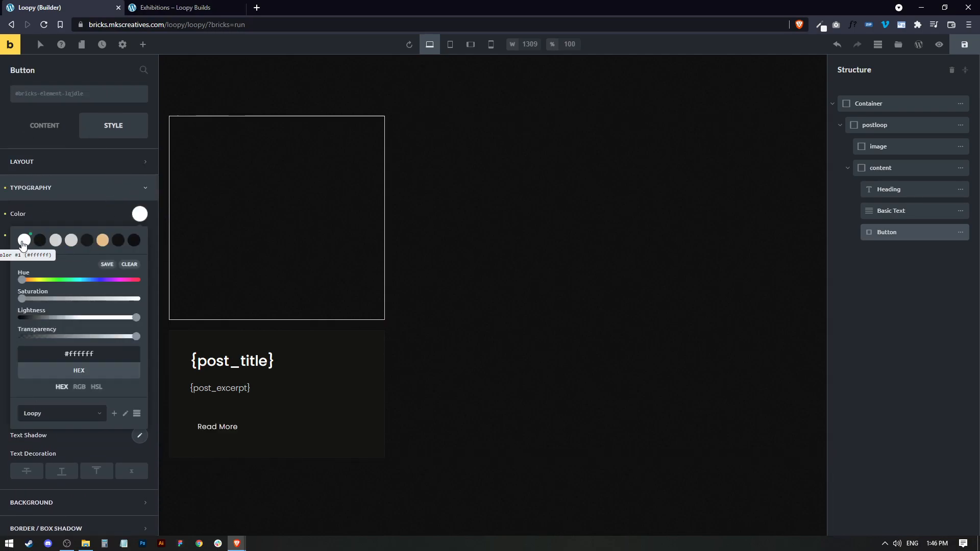
{"action": "left_click", "coordinate": [103, 220]}
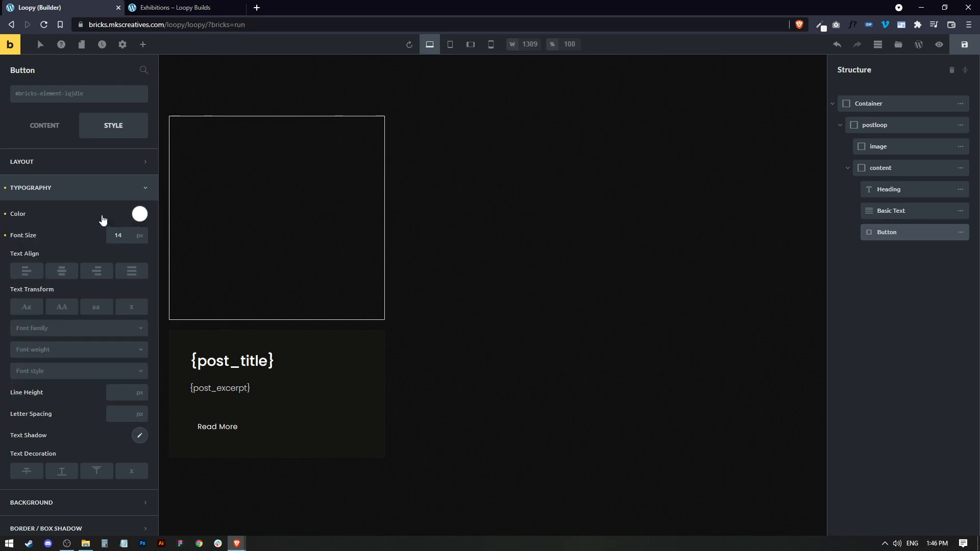
{"action": "left_click", "coordinate": [62, 307]}
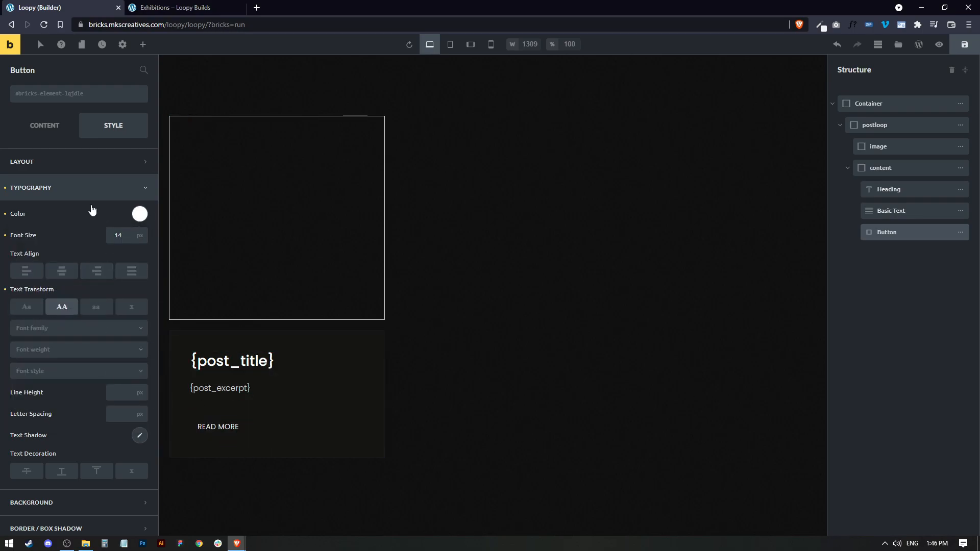
Step: Set the button's padding to 0 for top, right and left and 5 px for bottom, and close the Exhibitions browser tab
{"action": "left_click", "coordinate": [64, 160]}
{"action": "left_click", "coordinate": [132, 280]}
{"action": "type", "text": "0"}
{"action": "left_click", "coordinate": [61, 279]}
{"action": "type", "text": "0"}
{"action": "left_click", "coordinate": [27, 278]}
{"action": "type", "text": "0"}
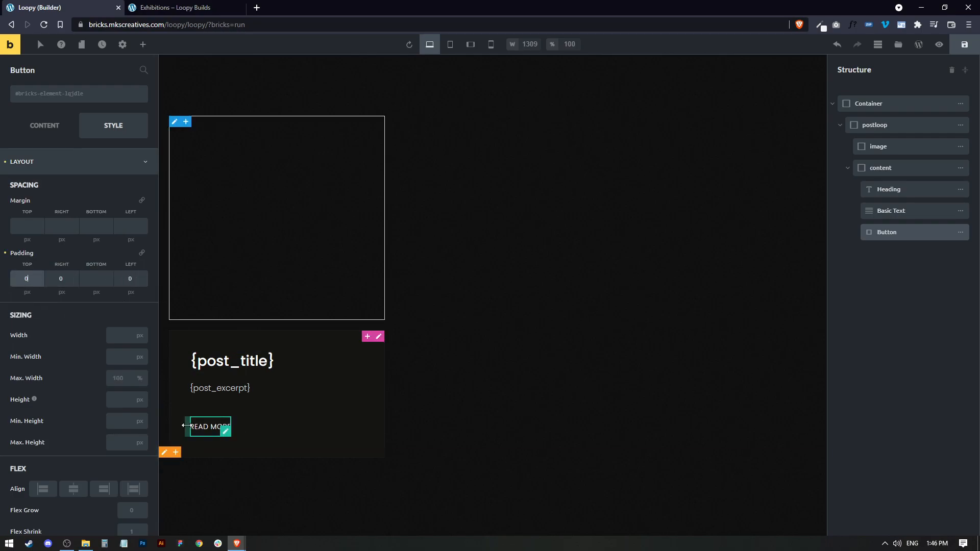
{"action": "left_click", "coordinate": [96, 279]}
{"action": "type", "text": "5"}
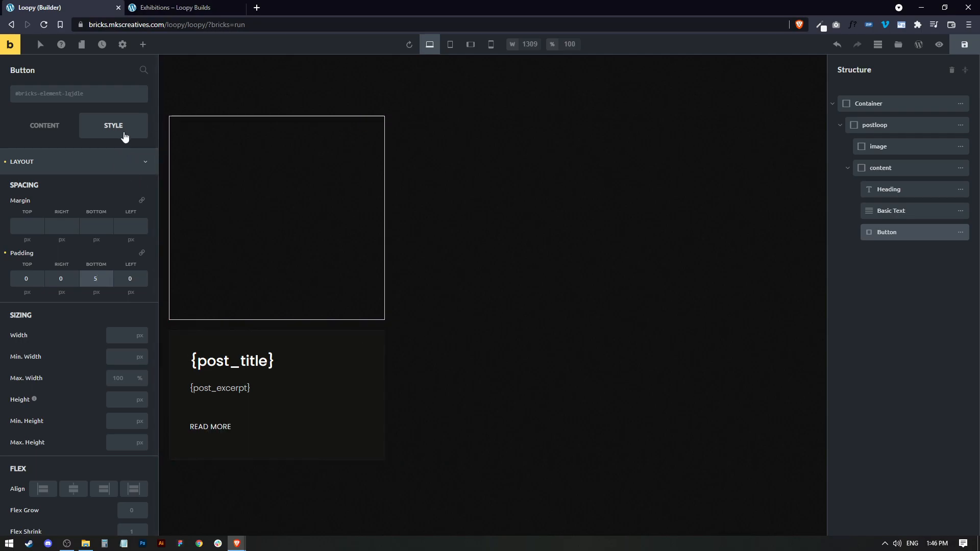
{"action": "left_click", "coordinate": [72, 163]}
{"action": "left_click", "coordinate": [44, 162]}
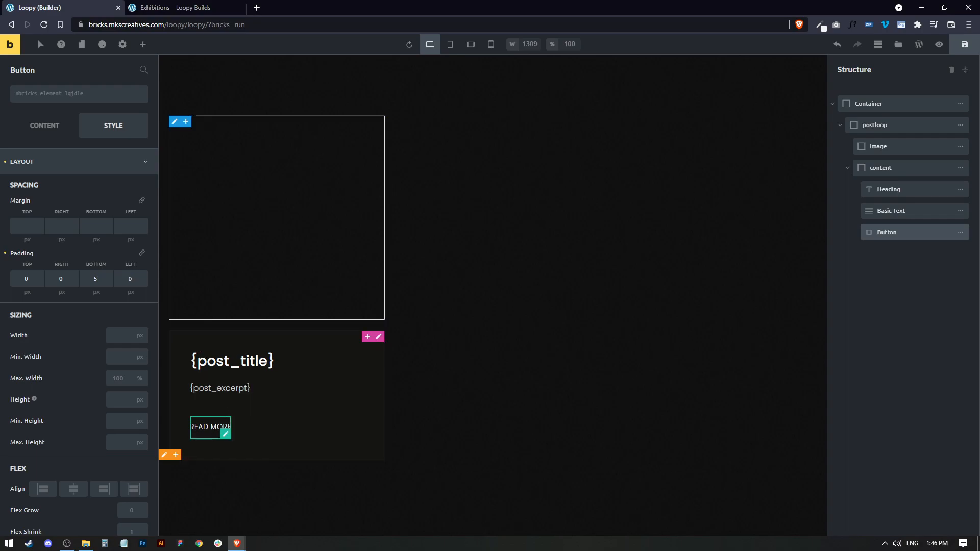
{"action": "left_click", "coordinate": [241, 7]}
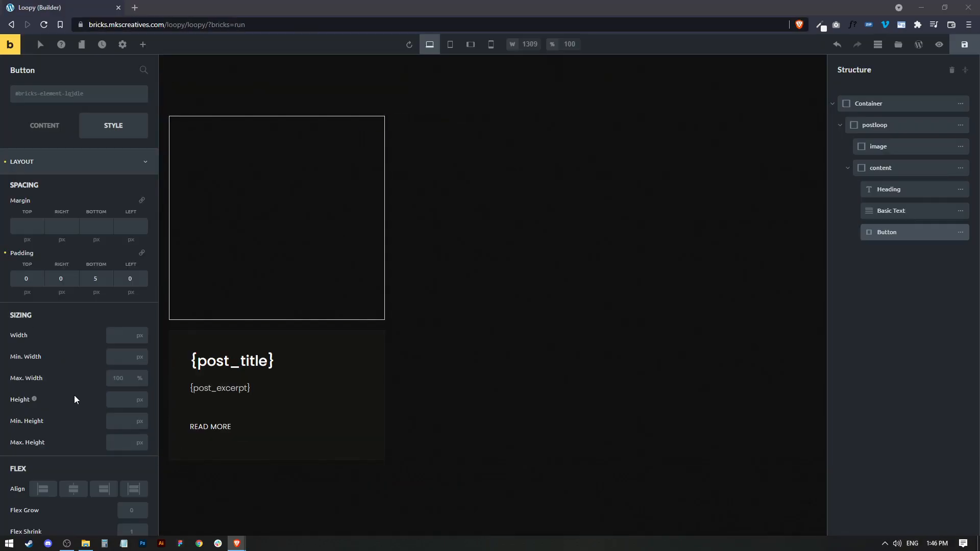
Step: Make the button's background color fully transparent with an alpha of 0
{"action": "scroll", "coordinate": [66, 408], "scroll_direction": "down", "scroll_amount": 5}
{"action": "scroll", "coordinate": [59, 433], "scroll_direction": "down", "scroll_amount": 5}
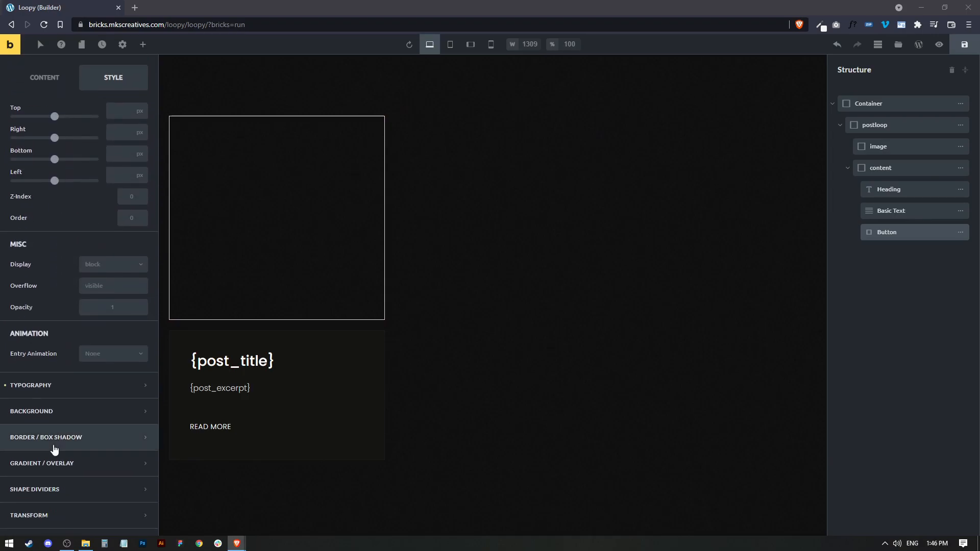
{"action": "left_click", "coordinate": [49, 419]}
{"action": "left_click", "coordinate": [49, 418]}
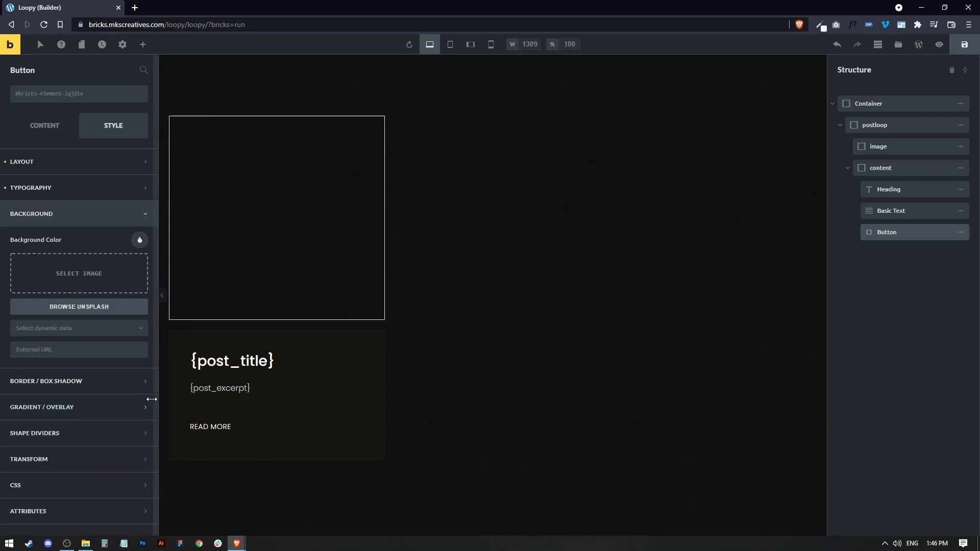
{"action": "left_click", "coordinate": [140, 241]}
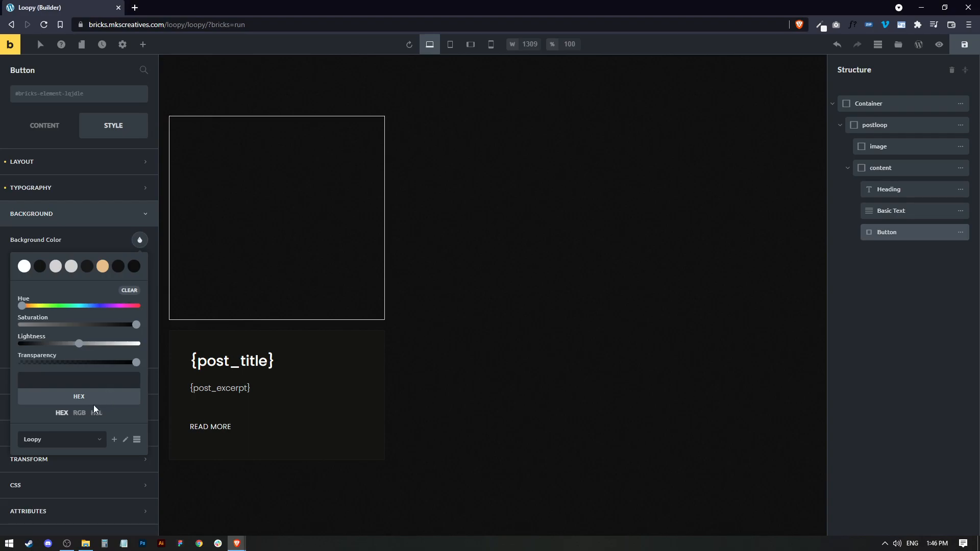
{"action": "left_click_drag", "start_coordinate": [136, 367], "coordinate": [6, 365]}
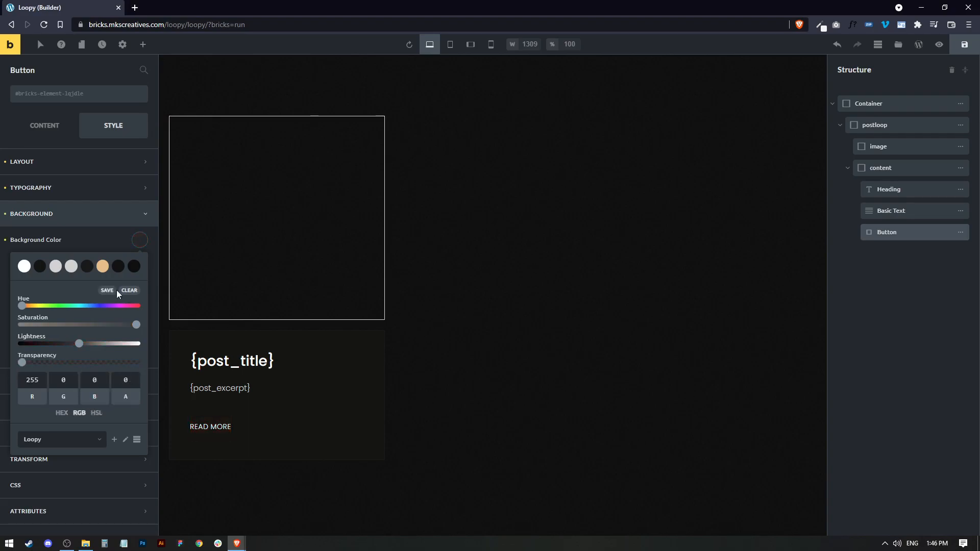
{"action": "left_click", "coordinate": [136, 242]}
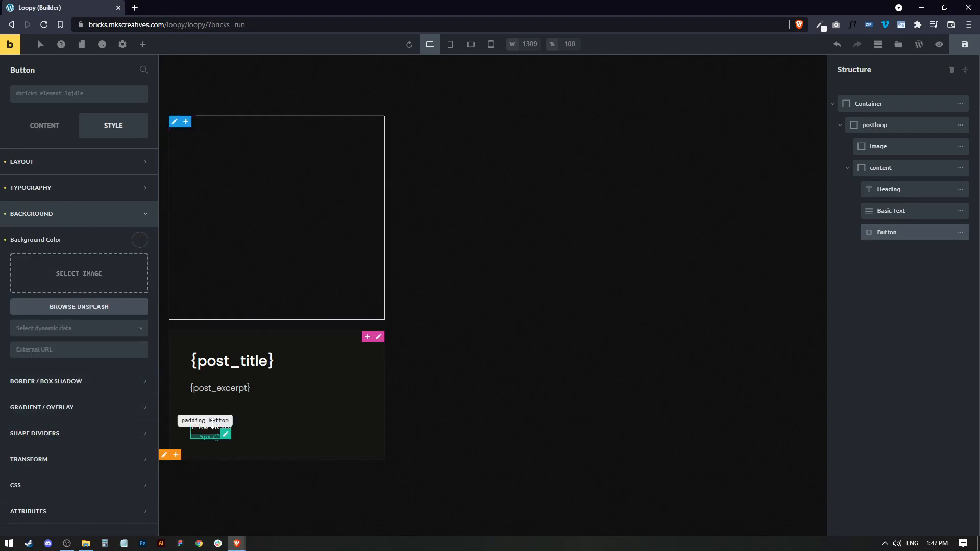
Step: Try to give the button a border with widths of 0 for top and right and 1 px for bottom
{"action": "left_click", "coordinate": [64, 382]}
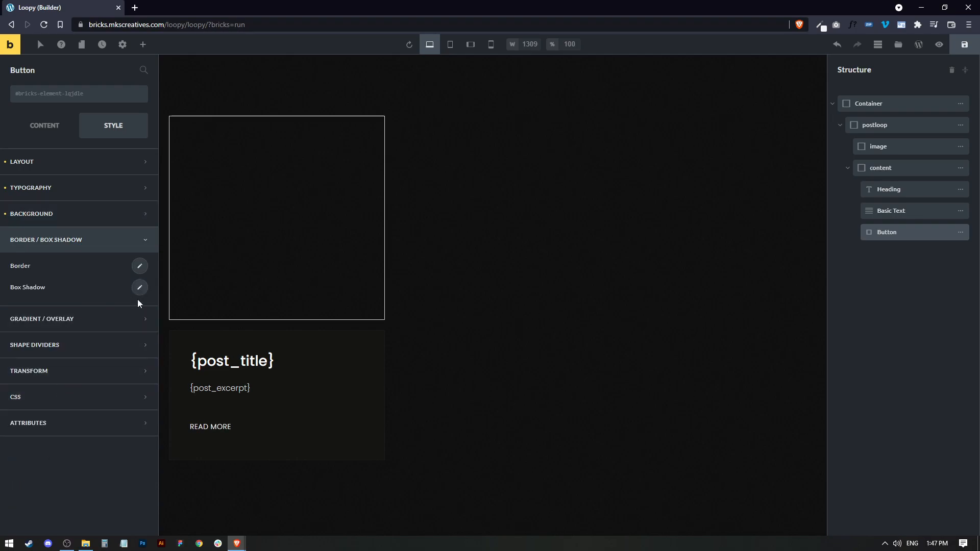
{"action": "left_click", "coordinate": [139, 267]}
{"action": "left_click", "coordinate": [34, 318]}
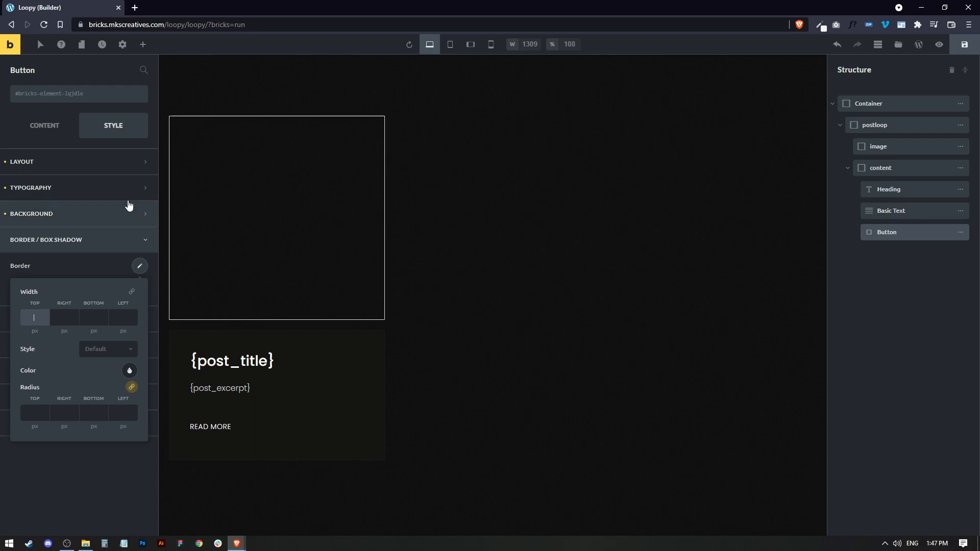
{"action": "left_click", "coordinate": [77, 318]}
{"action": "type", "text": "0"}
{"action": "left_click", "coordinate": [92, 317]}
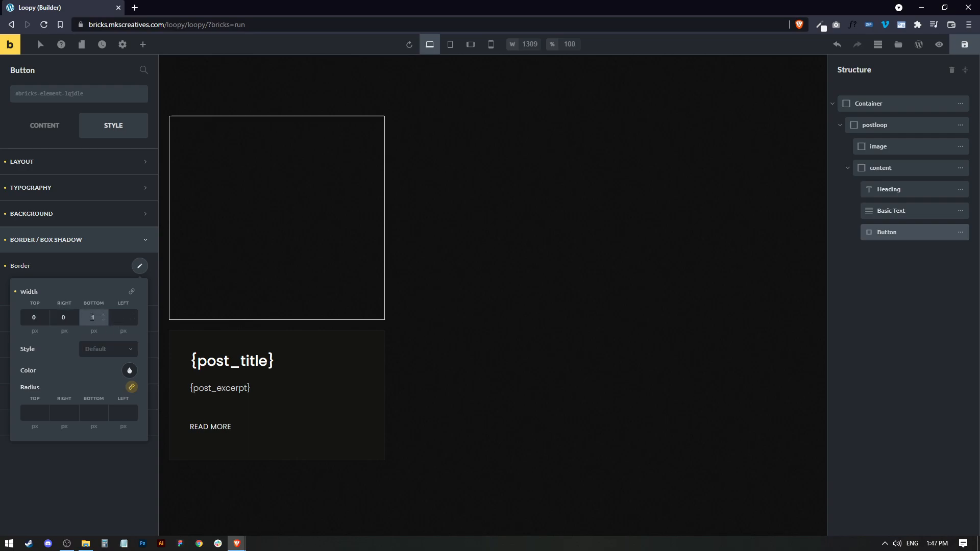
{"action": "left_click", "coordinate": [6, 266]}
{"action": "left_click", "coordinate": [27, 246]}
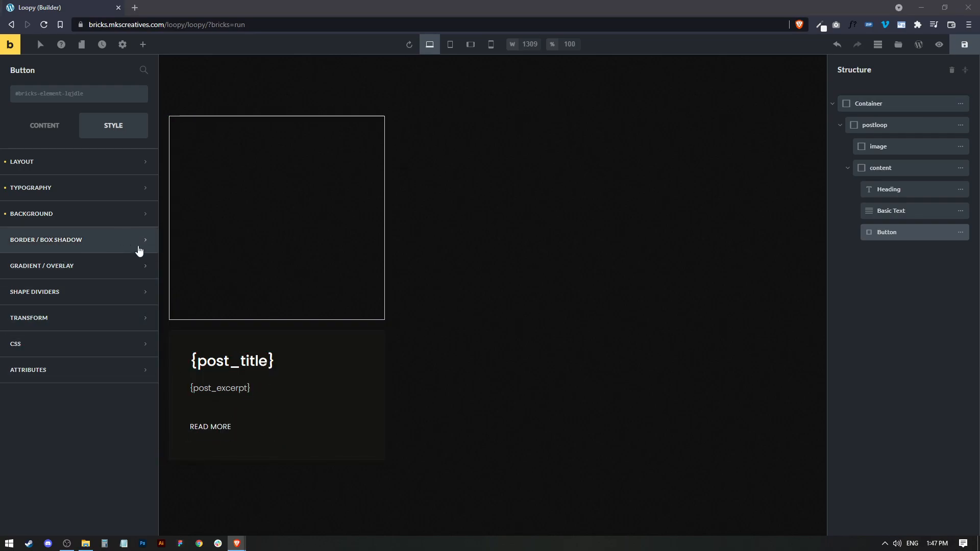
{"action": "left_click", "coordinate": [221, 429]}
{"action": "left_click", "coordinate": [40, 126]}
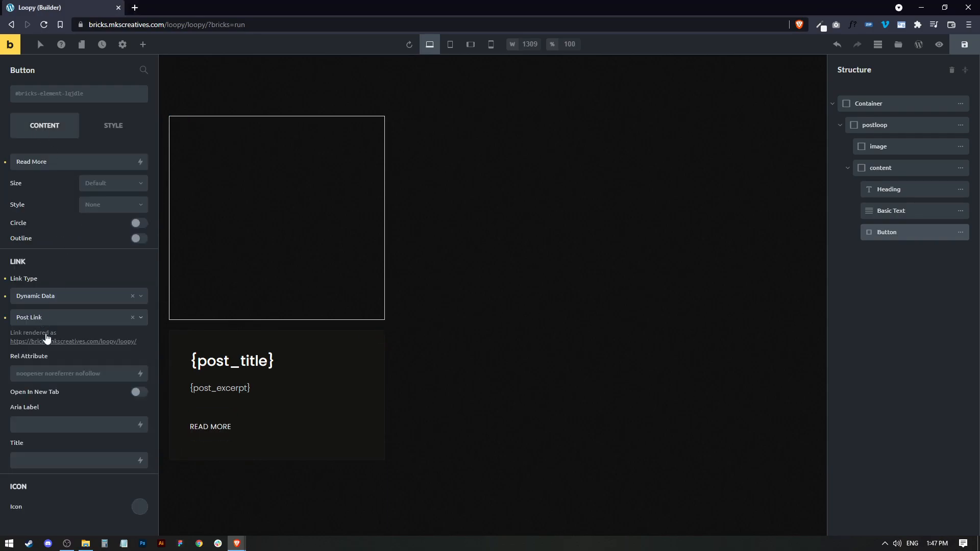
{"action": "left_click", "coordinate": [194, 389]}
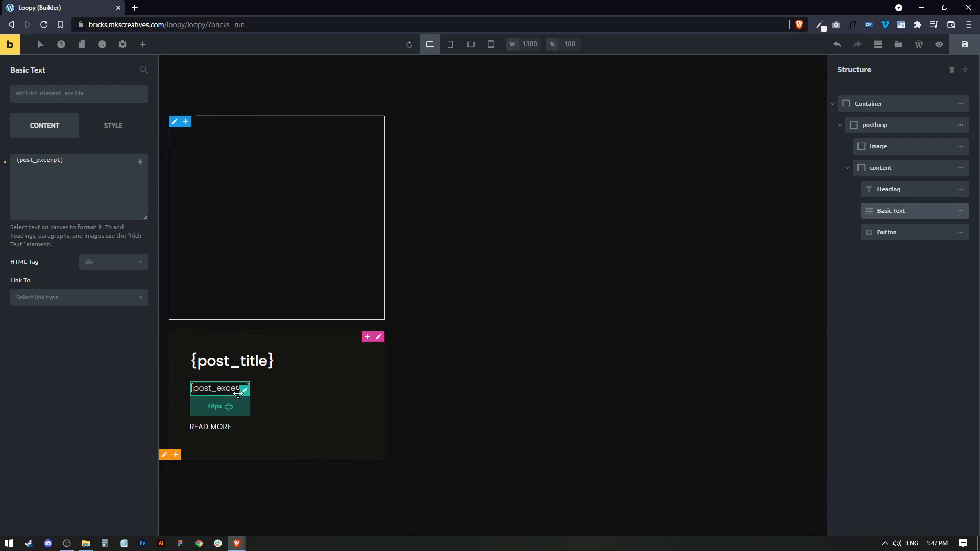
{"action": "left_click", "coordinate": [267, 361]}
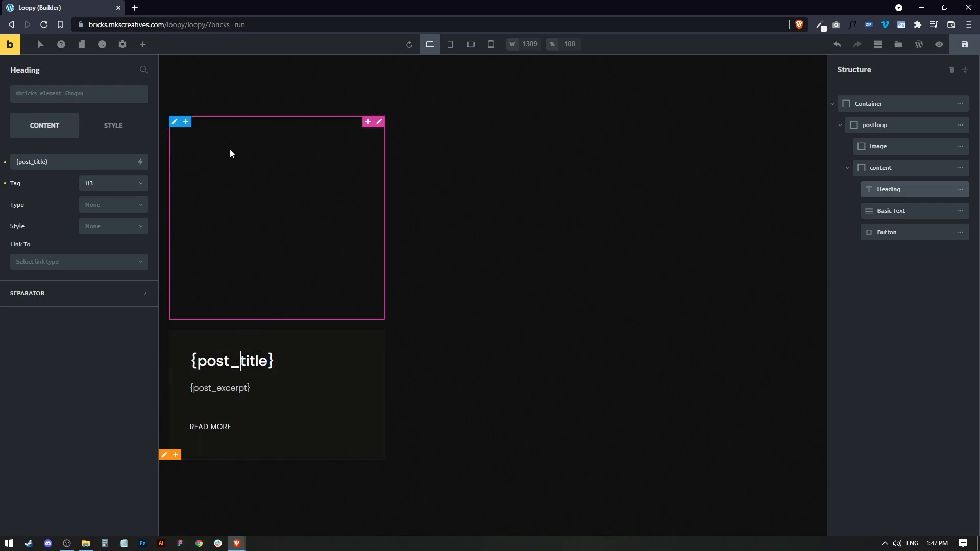
Step: Add a Basic Text element inside the image container and select its placeholder text for editing
{"action": "left_click", "coordinate": [231, 163]}
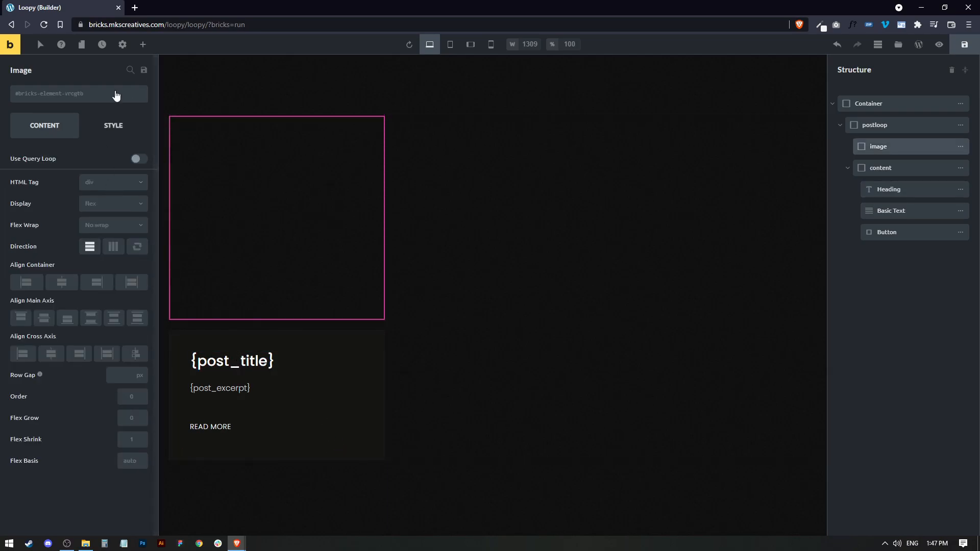
{"action": "left_click", "coordinate": [143, 46]}
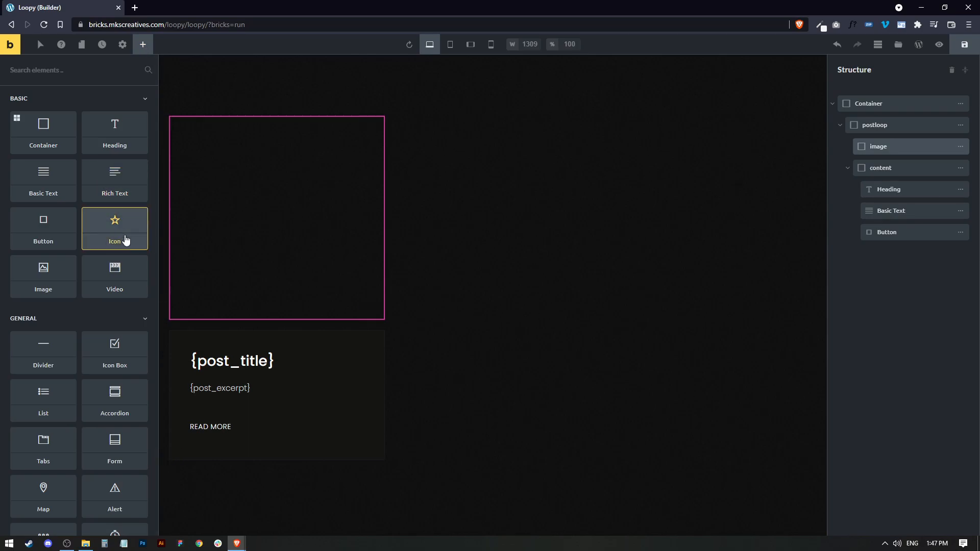
{"action": "left_click", "coordinate": [46, 182]}
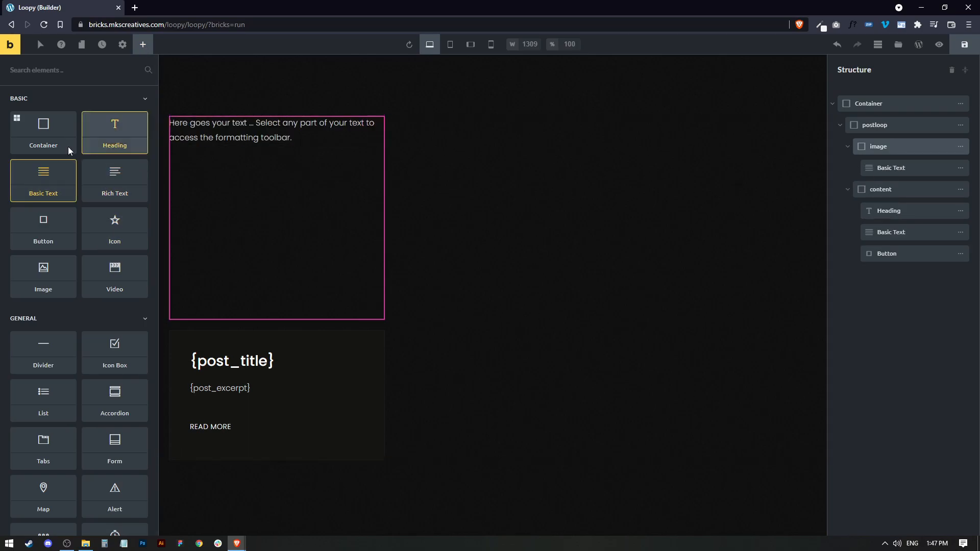
{"action": "left_click", "coordinate": [260, 137]}
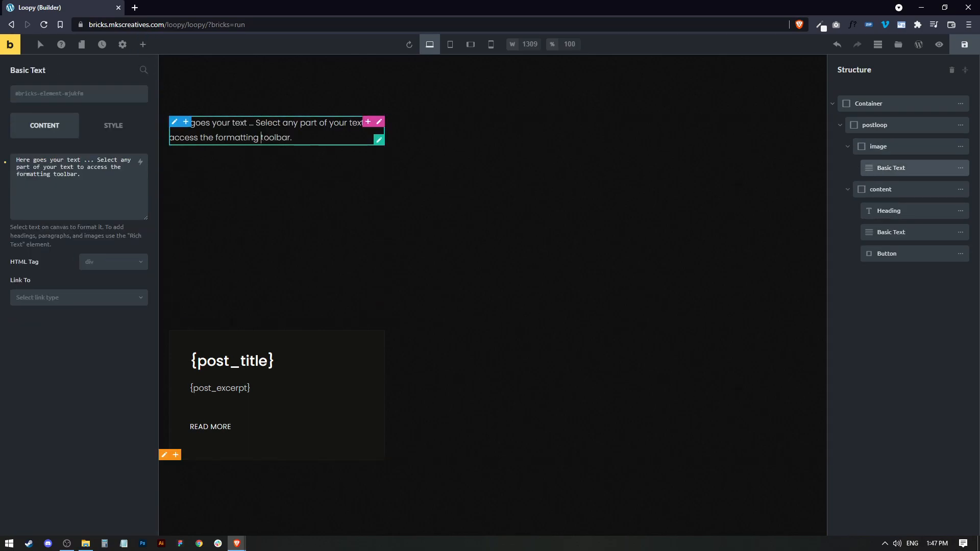
Step: Replace the placeholder text in the image container's Basic Text with the ACF Event Date dynamic tag
{"action": "left_click_drag", "start_coordinate": [87, 175], "coordinate": [25, 157]}
{"action": "key", "text": "BackSpace"}
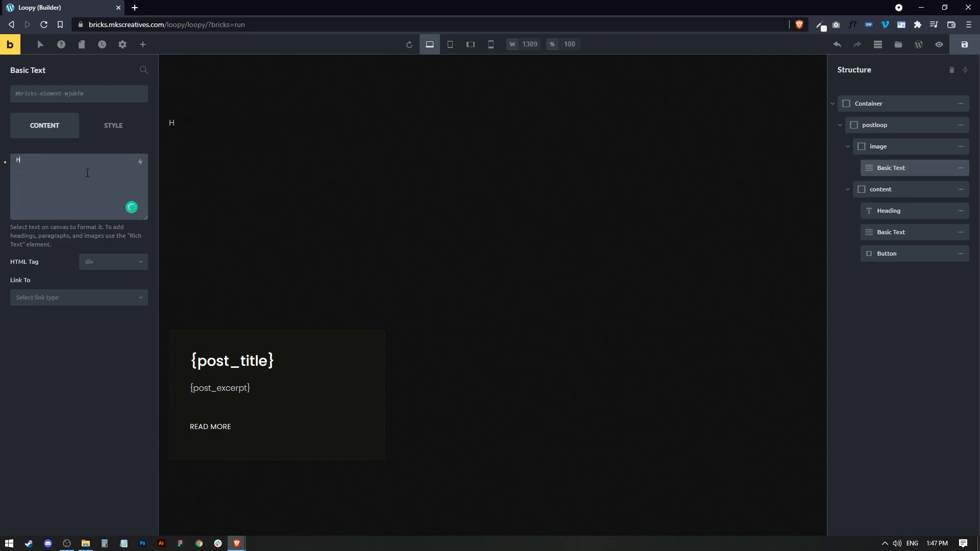
{"action": "left_click", "coordinate": [140, 162]}
{"action": "scroll", "coordinate": [65, 301], "scroll_direction": "down", "scroll_amount": 10}
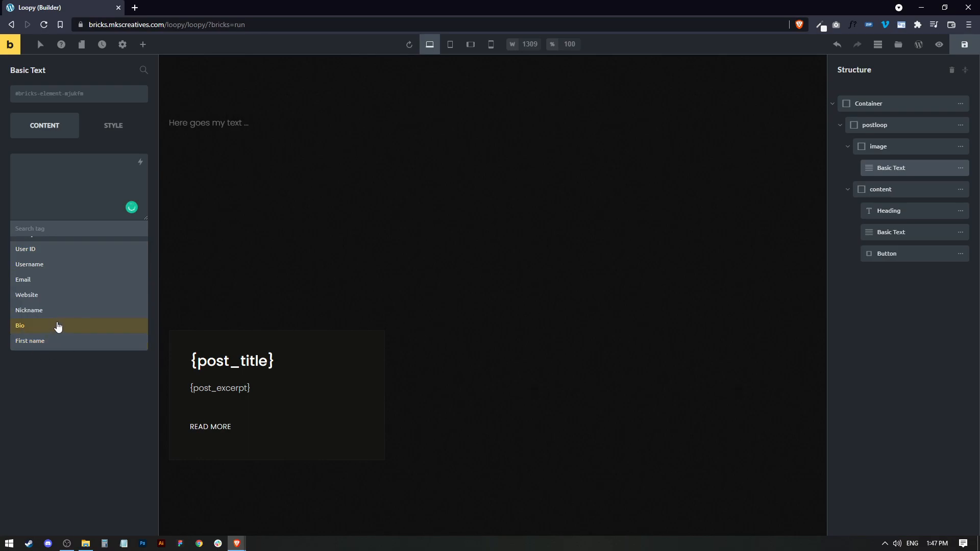
{"action": "scroll", "coordinate": [58, 329], "scroll_direction": "down", "scroll_amount": 3}
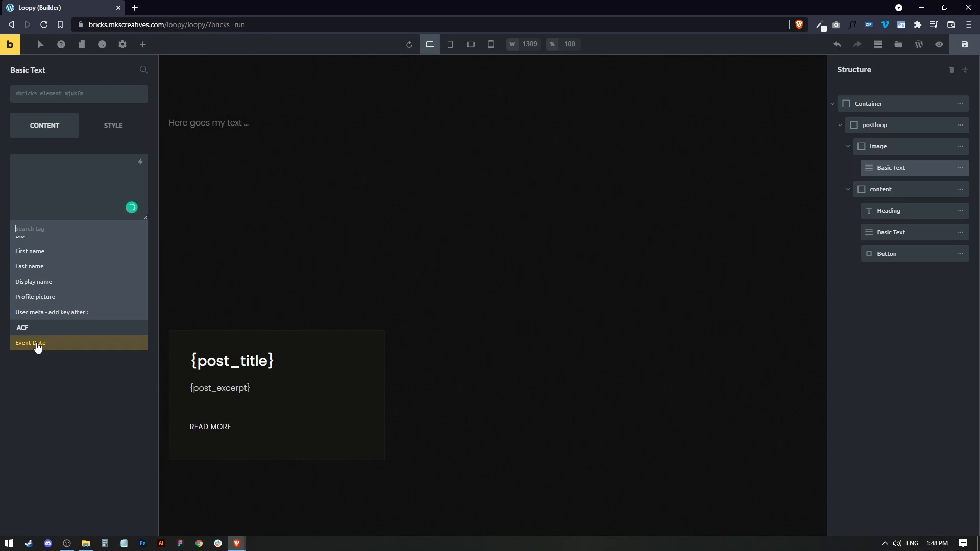
{"action": "left_click", "coordinate": [37, 344]}
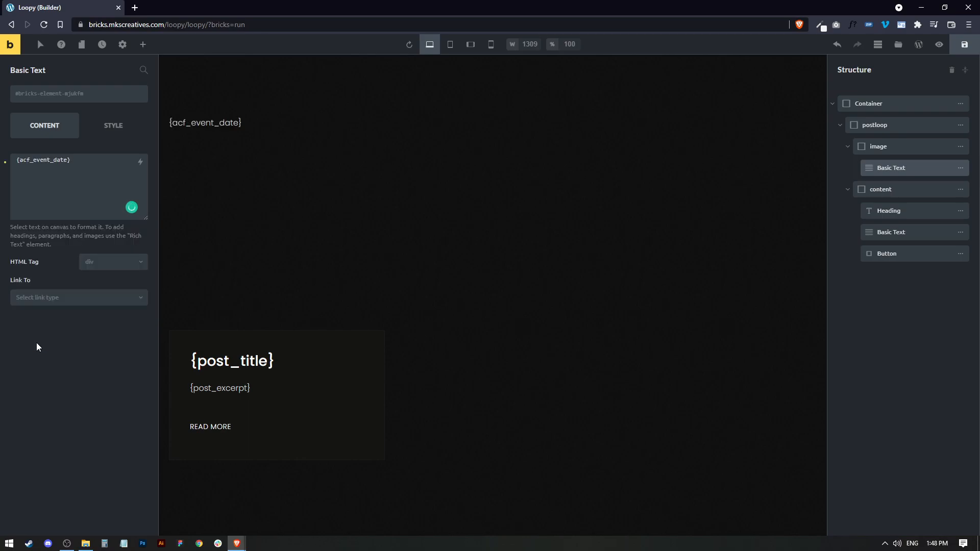
Step: Set the event date text's flex alignment to the end of the image container
{"action": "left_click", "coordinate": [115, 127]}
{"action": "left_click", "coordinate": [78, 164]}
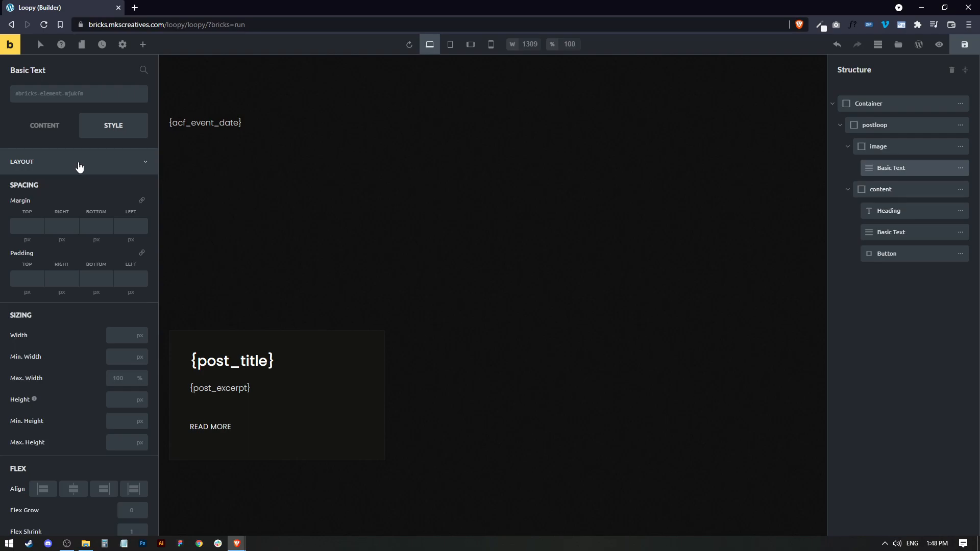
{"action": "scroll", "coordinate": [75, 350], "scroll_direction": "down", "scroll_amount": 1}
{"action": "left_click", "coordinate": [109, 447]}
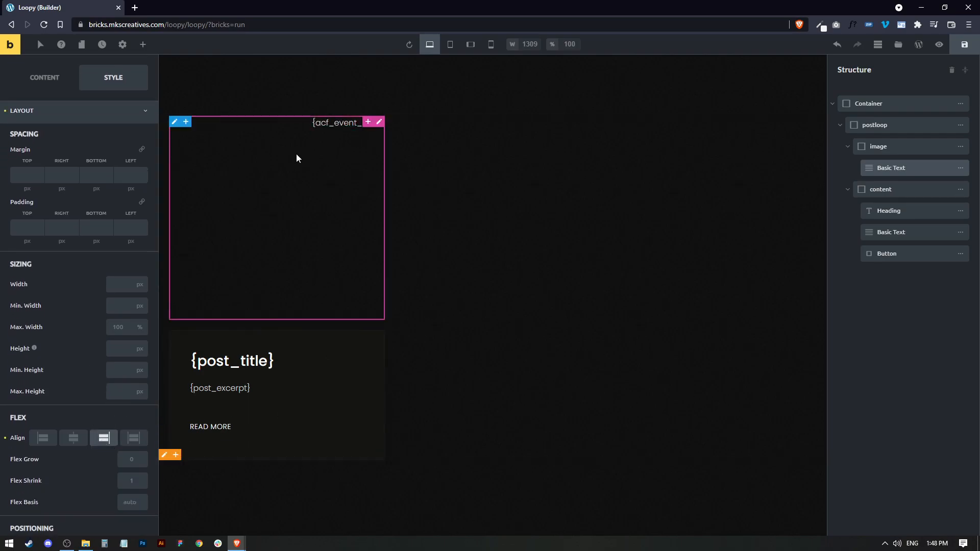
Step: Set the event date text's padding to 10 px for top and bottom and 20 px for right and left
{"action": "left_click", "coordinate": [26, 228]}
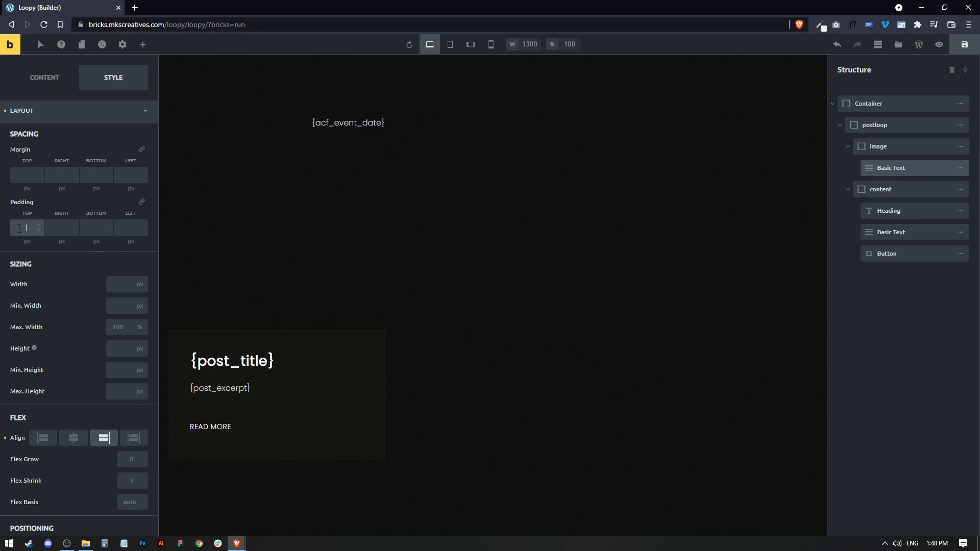
{"action": "type", "text": "20"}
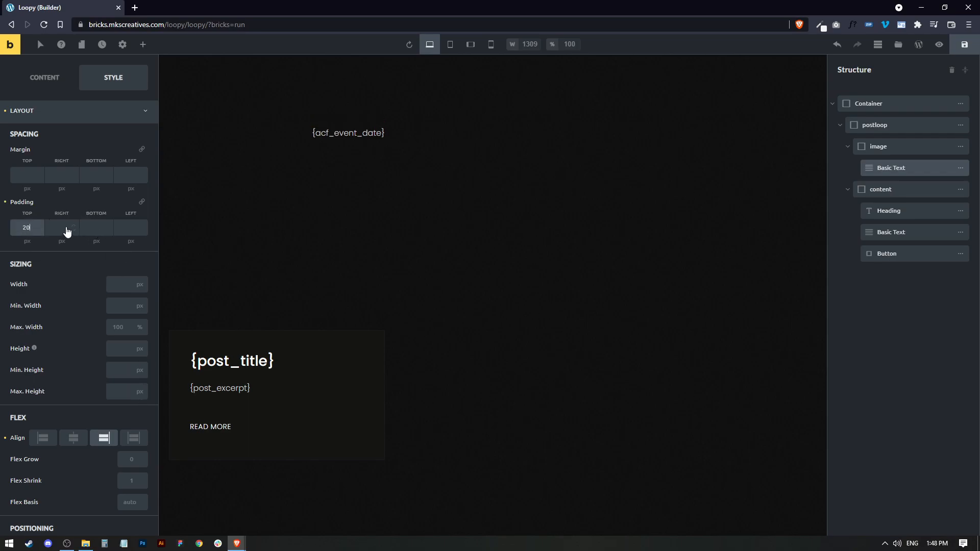
{"action": "key", "text": "BackSpace"}
{"action": "key", "text": "BackSpace"}
{"action": "type", "text": "10"}
{"action": "left_click", "coordinate": [93, 227]}
{"action": "type", "text": "10"}
{"action": "left_click", "coordinate": [126, 226]}
{"action": "type", "text": "20"}
{"action": "left_click", "coordinate": [61, 227]}
{"action": "type", "text": "20"}
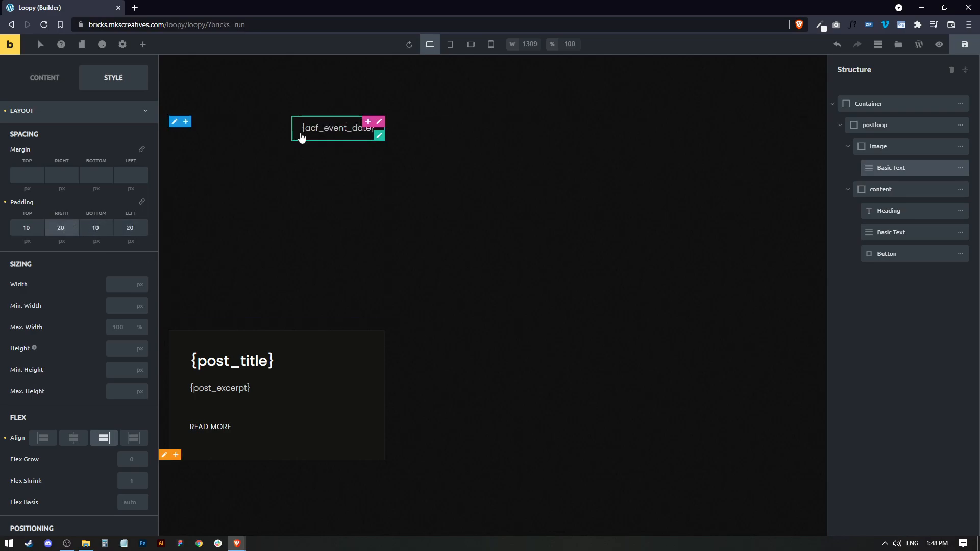
Step: Give the event date text the saved dark palette background color #7 (#100e0e)
{"action": "left_click", "coordinate": [62, 121]}
{"action": "left_click", "coordinate": [43, 223]}
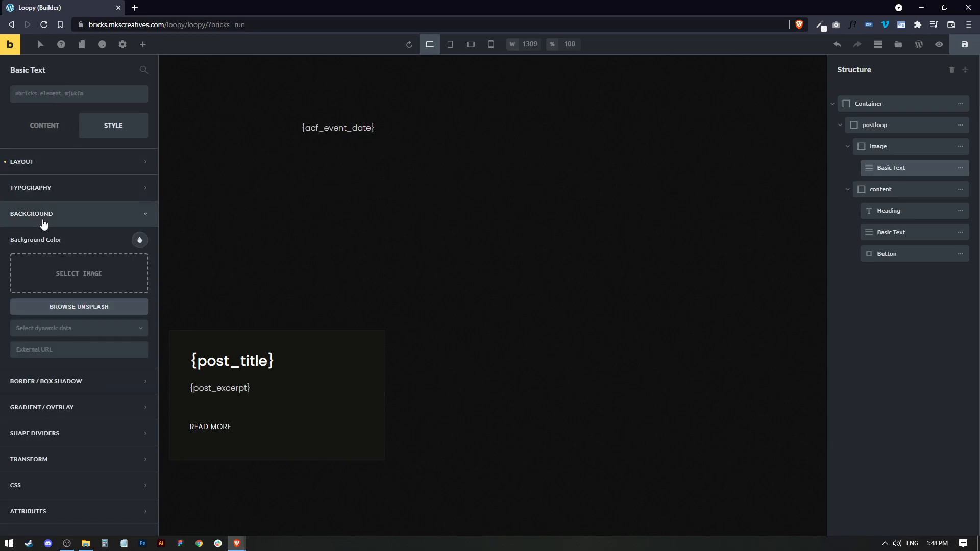
{"action": "left_click", "coordinate": [139, 240]}
{"action": "left_click", "coordinate": [117, 266]}
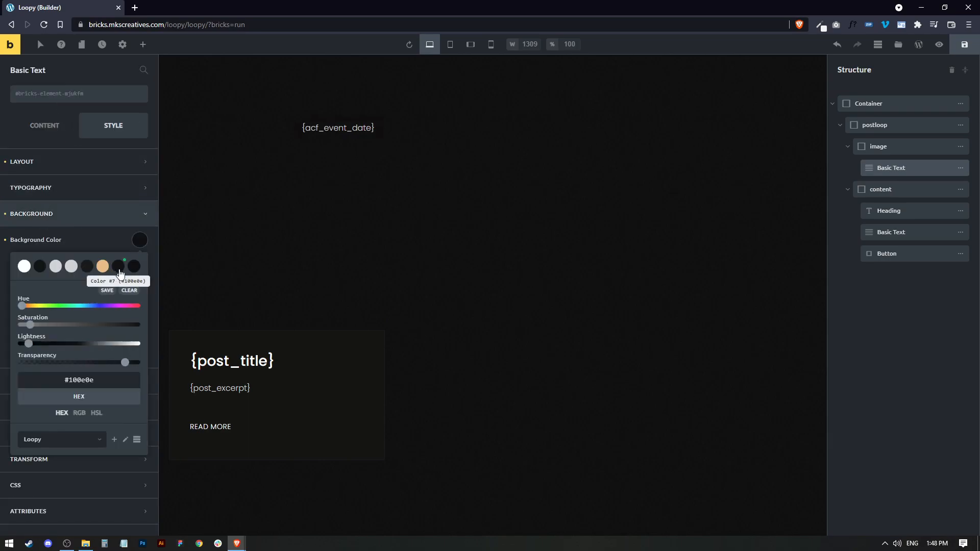
{"action": "left_click_drag", "start_coordinate": [124, 363], "coordinate": [122, 363]}
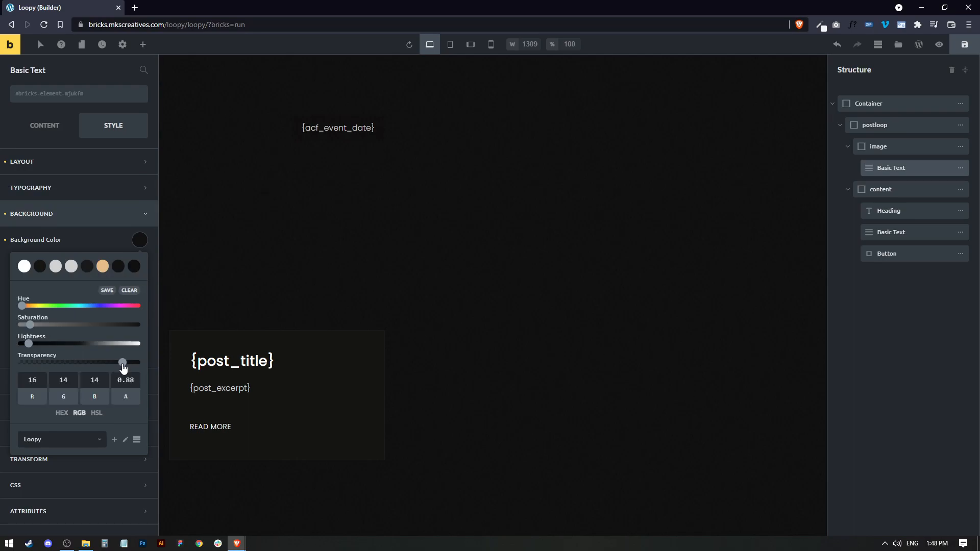
{"action": "left_click", "coordinate": [123, 269]}
{"action": "left_click", "coordinate": [139, 241]}
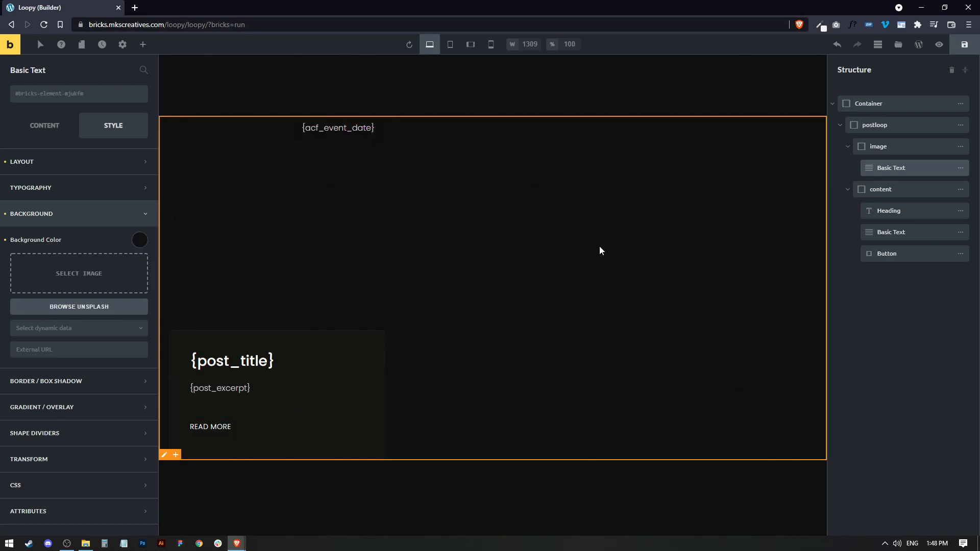
Step: Enable the query loop on the postloop container
{"action": "left_click", "coordinate": [899, 124]}
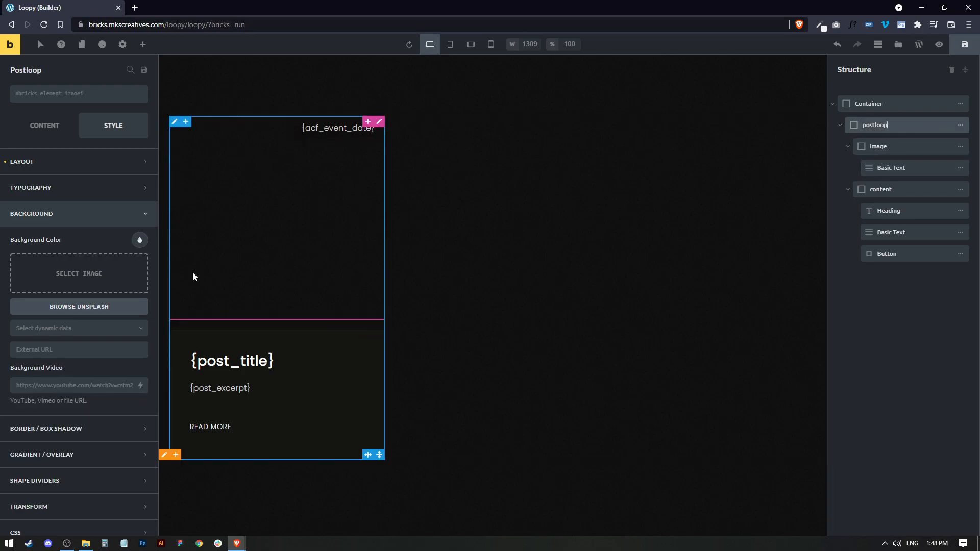
{"action": "left_click", "coordinate": [32, 135]}
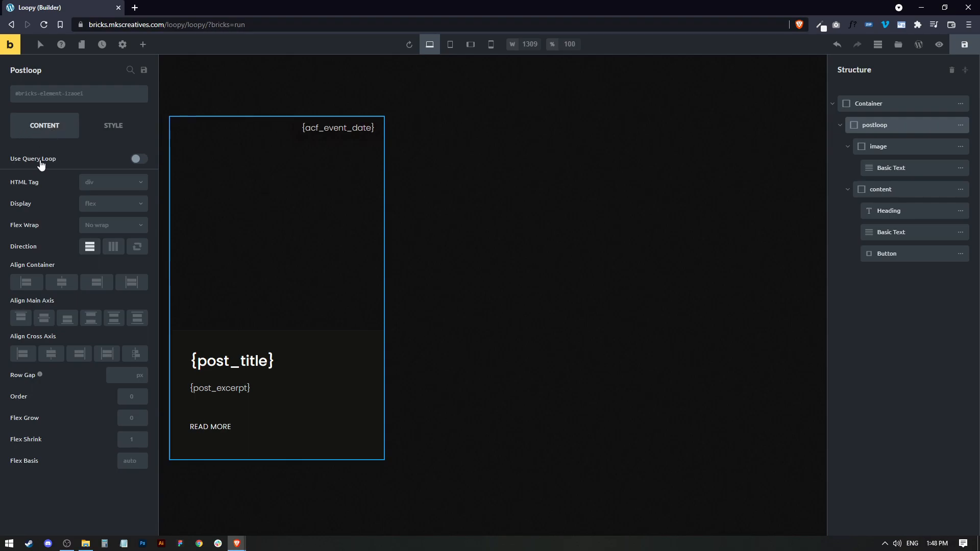
{"action": "left_click", "coordinate": [139, 159]}
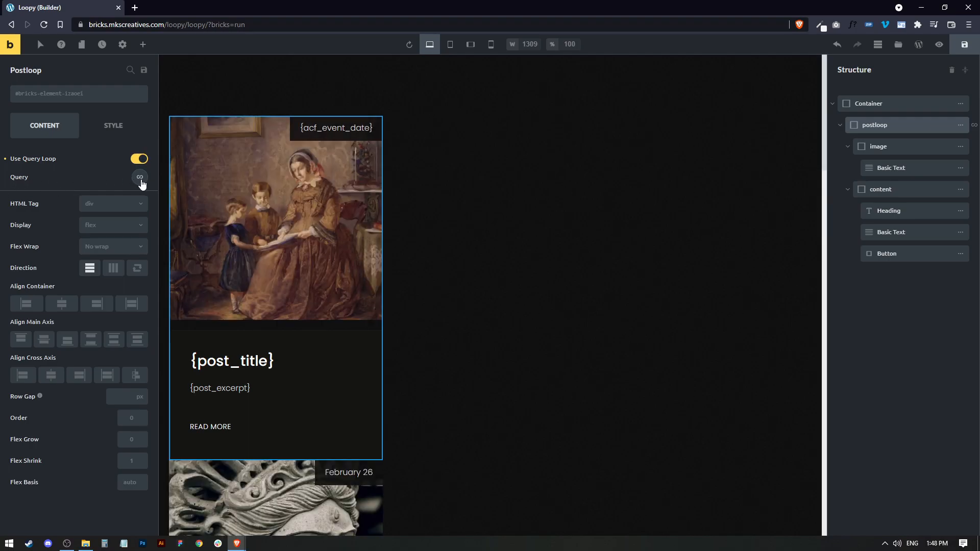
Step: Configure the postloop query with type Posts, post type Posts and 9 posts per page
{"action": "left_click", "coordinate": [140, 178]}
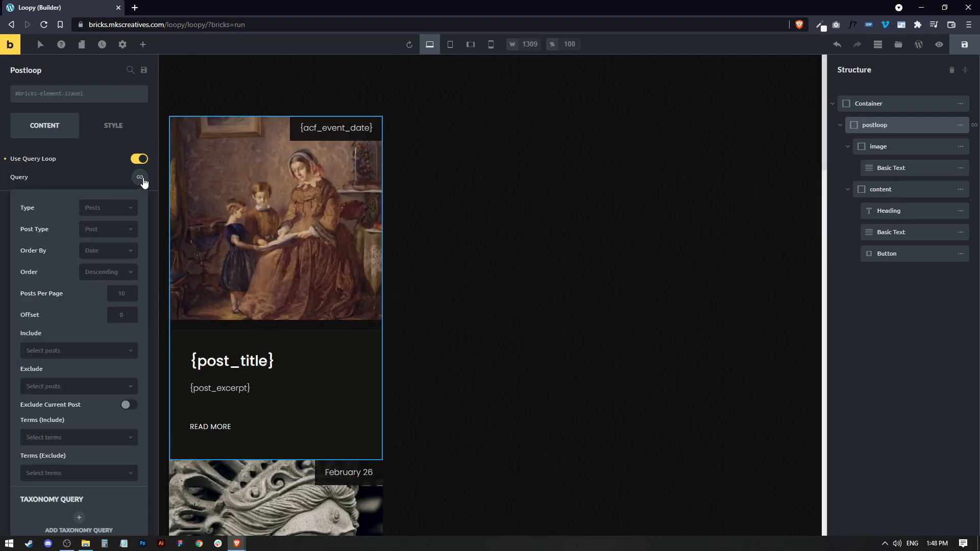
{"action": "left_click", "coordinate": [114, 208]}
{"action": "left_click", "coordinate": [105, 226]}
{"action": "left_click", "coordinate": [107, 230]}
{"action": "left_click", "coordinate": [106, 248]}
{"action": "scroll", "coordinate": [122, 253], "scroll_direction": "down", "scroll_amount": 2}
{"action": "left_click", "coordinate": [119, 191]}
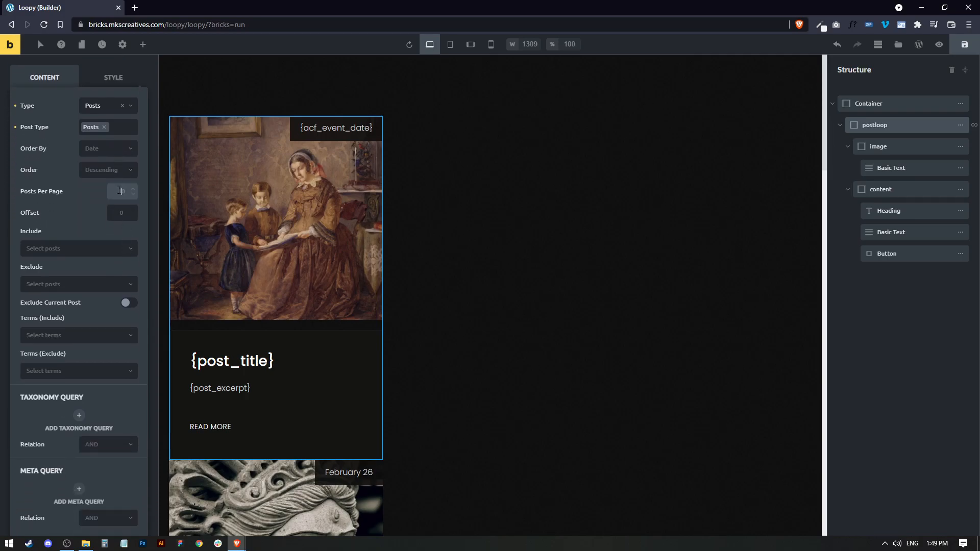
{"action": "type", "text": "9"}
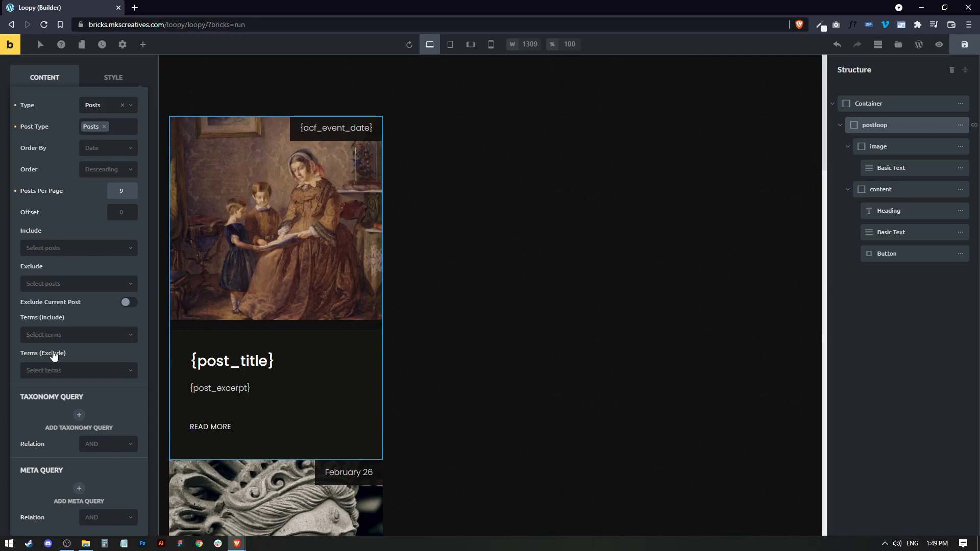
Step: Restrict the postloop query to the Exhibitions category through its included terms
{"action": "left_click", "coordinate": [72, 335]}
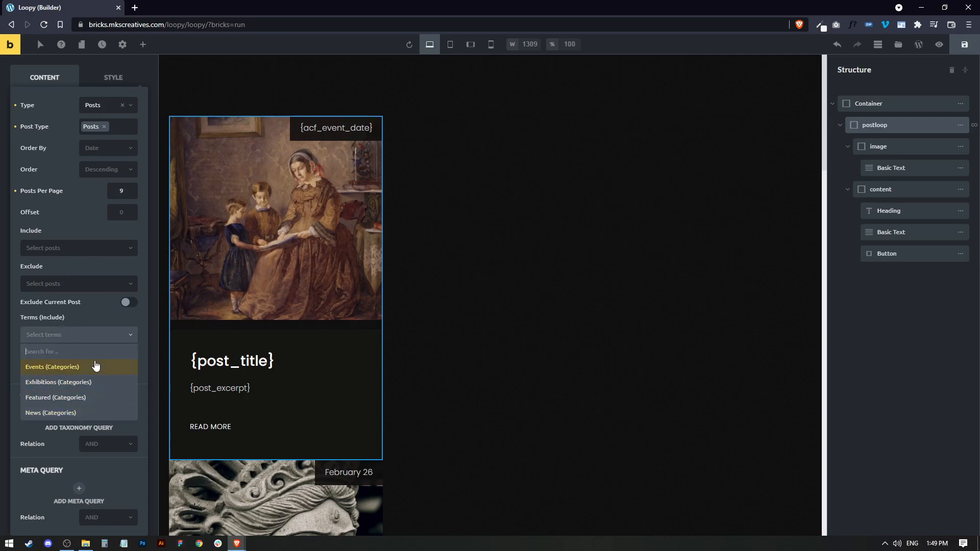
{"action": "left_click", "coordinate": [75, 384]}
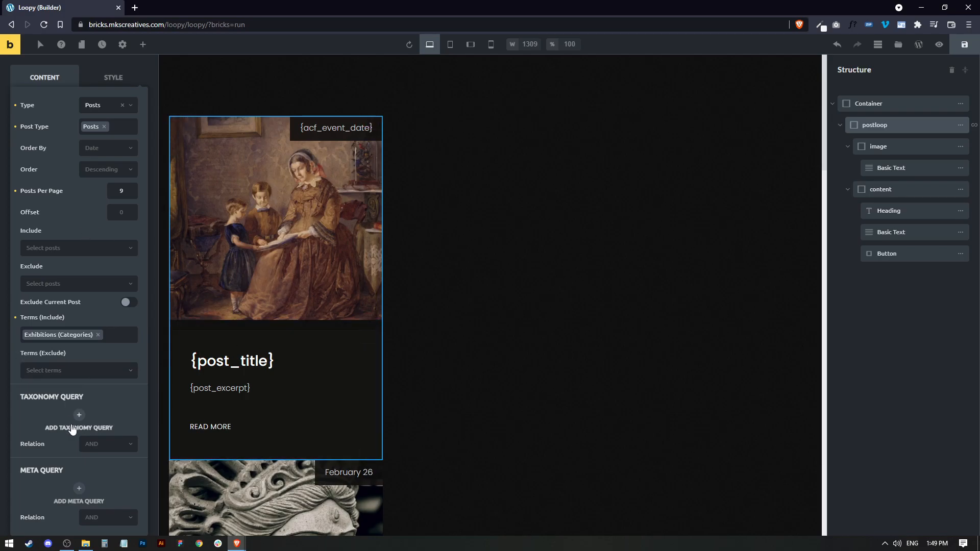
{"action": "scroll", "coordinate": [72, 430], "scroll_direction": "up", "scroll_amount": 5}
{"action": "scroll", "coordinate": [91, 449], "scroll_direction": "down", "scroll_amount": 5}
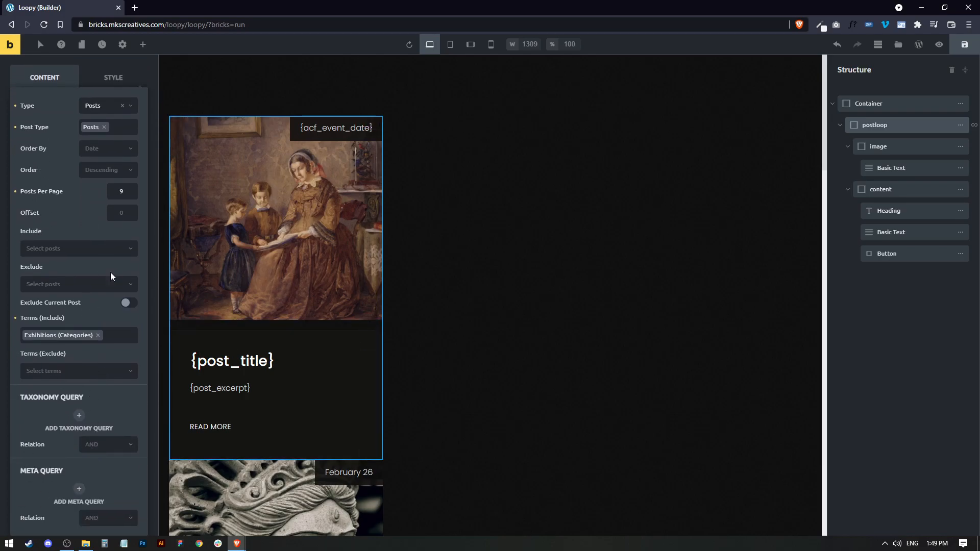
{"action": "scroll", "coordinate": [111, 276], "scroll_direction": "up", "scroll_amount": 2}
{"action": "left_click", "coordinate": [139, 178]}
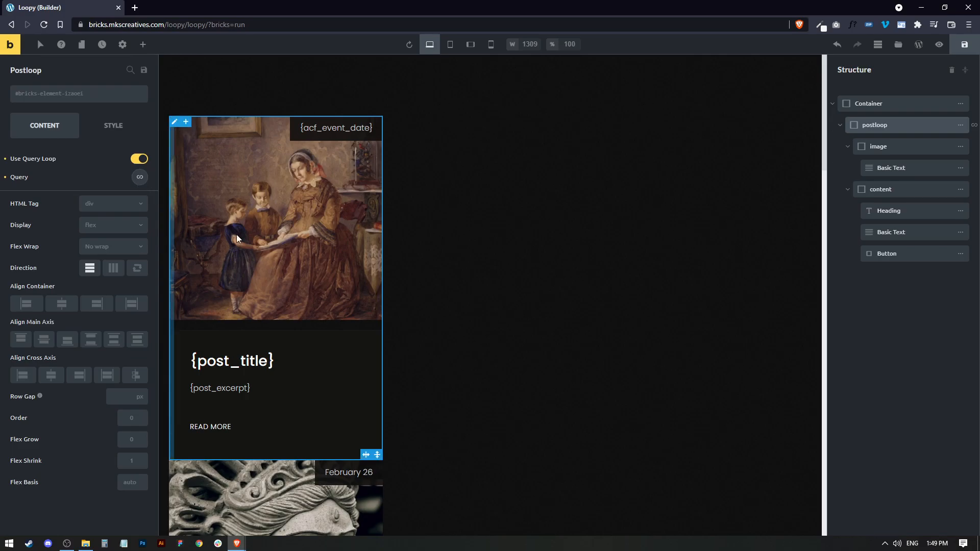
Step: Try the horizontal direction on the postloop container and set it back to vertical
{"action": "scroll", "coordinate": [295, 403], "scroll_direction": "down", "scroll_amount": 5}
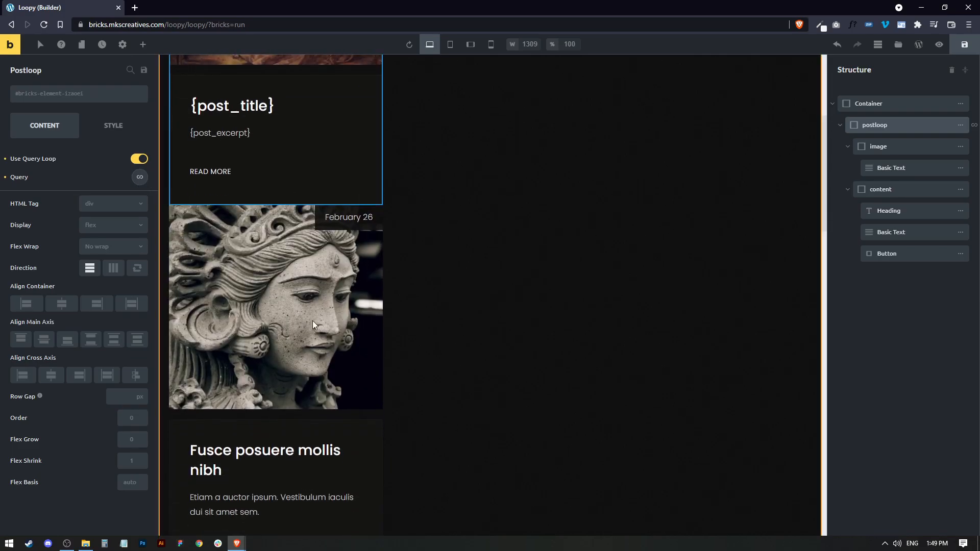
{"action": "scroll", "coordinate": [312, 325], "scroll_direction": "up", "scroll_amount": 3}
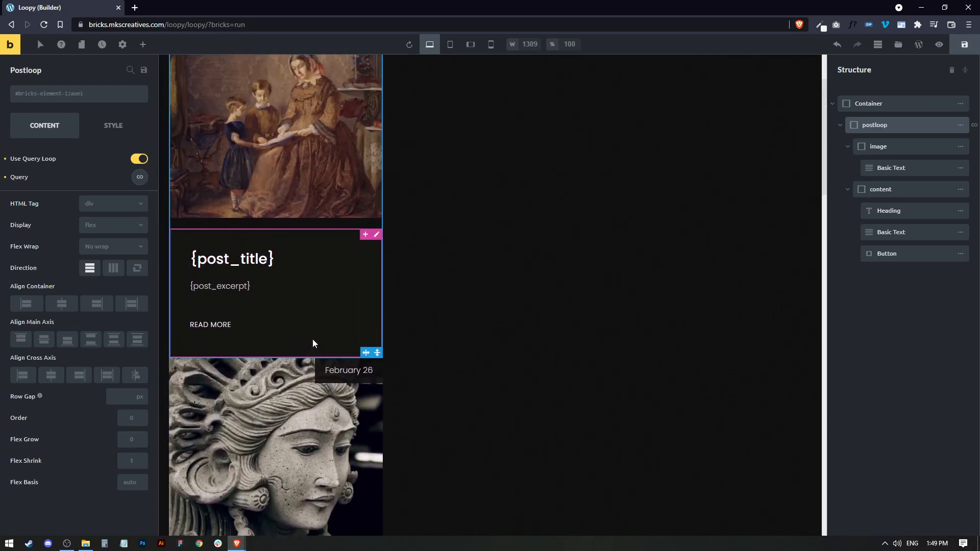
{"action": "left_click", "coordinate": [115, 275]}
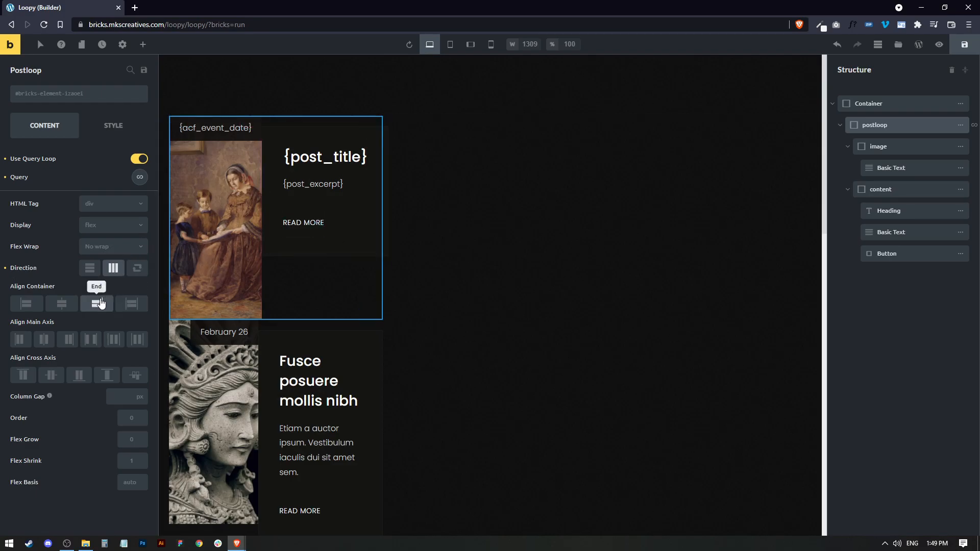
{"action": "left_click", "coordinate": [87, 271]}
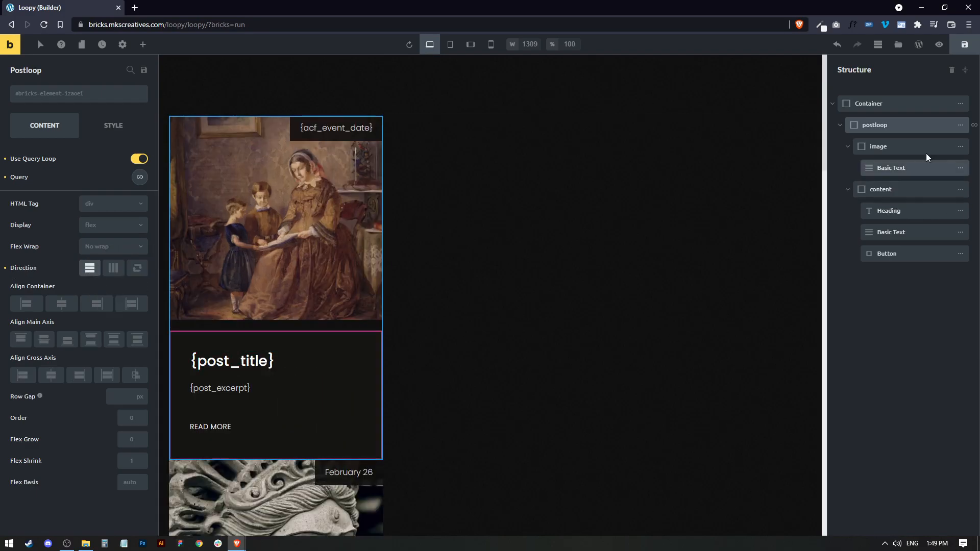
Step: Set the outer Container's direction to horizontal so the post cards line up in a row
{"action": "left_click", "coordinate": [876, 103]}
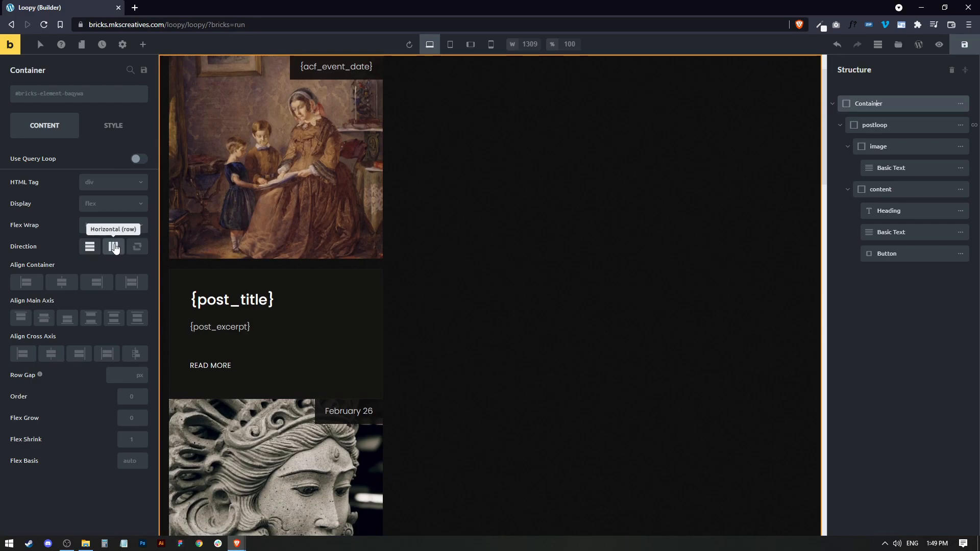
{"action": "left_click", "coordinate": [113, 246]}
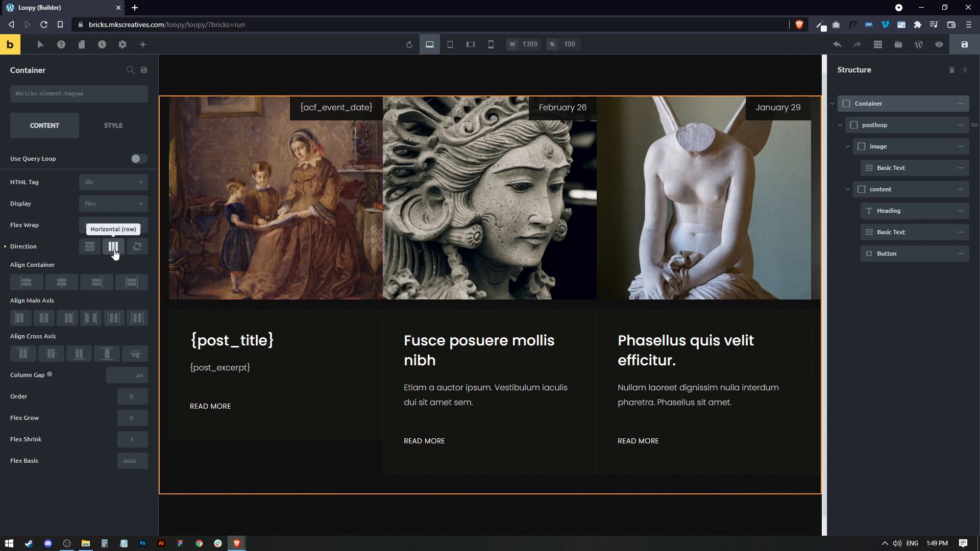
Step: Set the postloop container's right margin to 20 px
{"action": "left_click", "coordinate": [897, 129]}
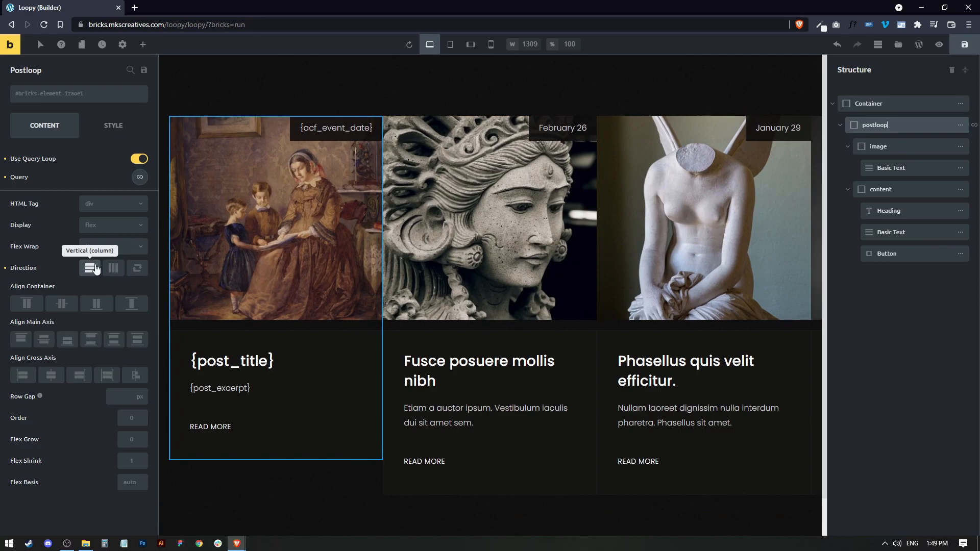
{"action": "left_click", "coordinate": [108, 130]}
{"action": "left_click", "coordinate": [30, 161]}
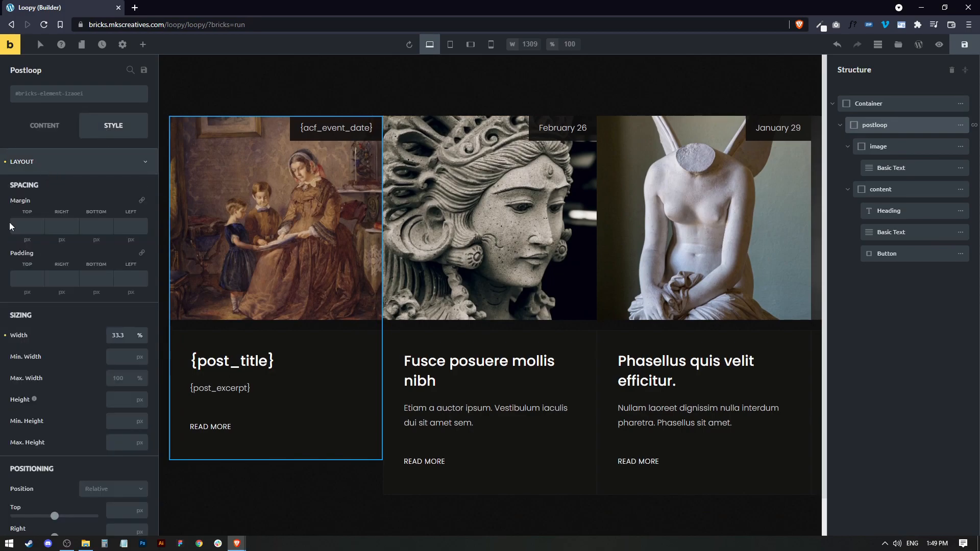
{"action": "left_click", "coordinate": [61, 226]}
{"action": "type", "text": "20"}
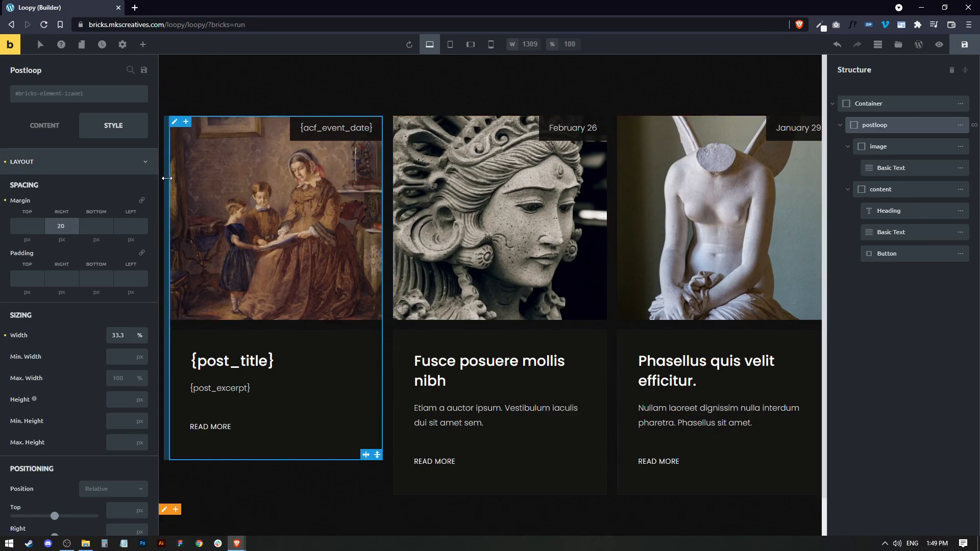
Step: Try a left margin of 20 px on the postloop container and clear it again
{"action": "left_click", "coordinate": [130, 221]}
{"action": "type", "text": "20"}
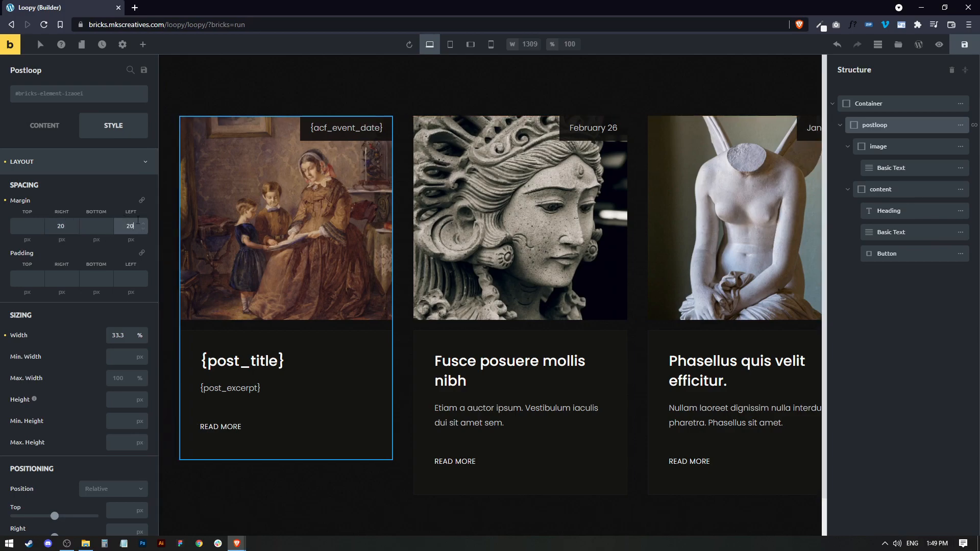
{"action": "key", "text": "BackSpace"}
{"action": "key", "text": "BackSpace"}
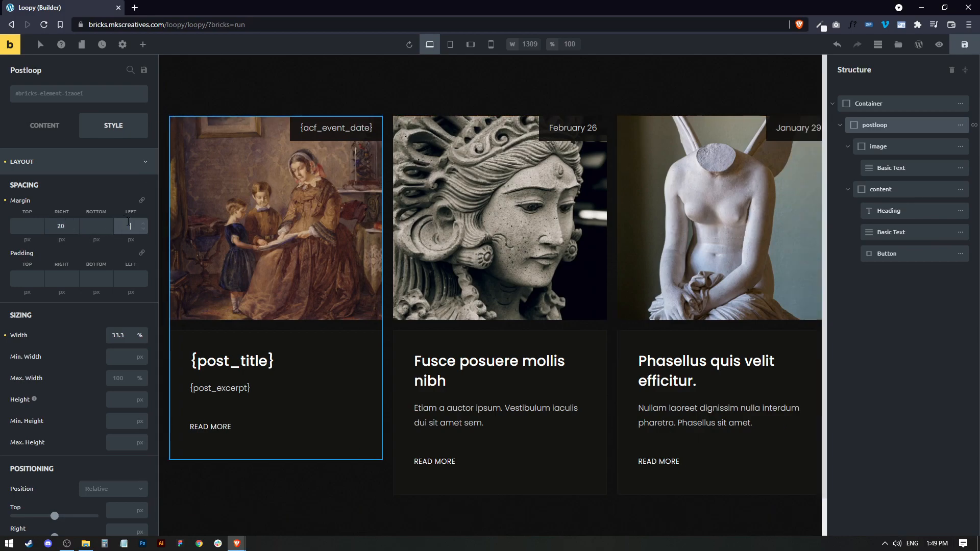
Step: Clear the postloop container's right margin and set its width to 31 %
{"action": "left_click", "coordinate": [60, 225]}
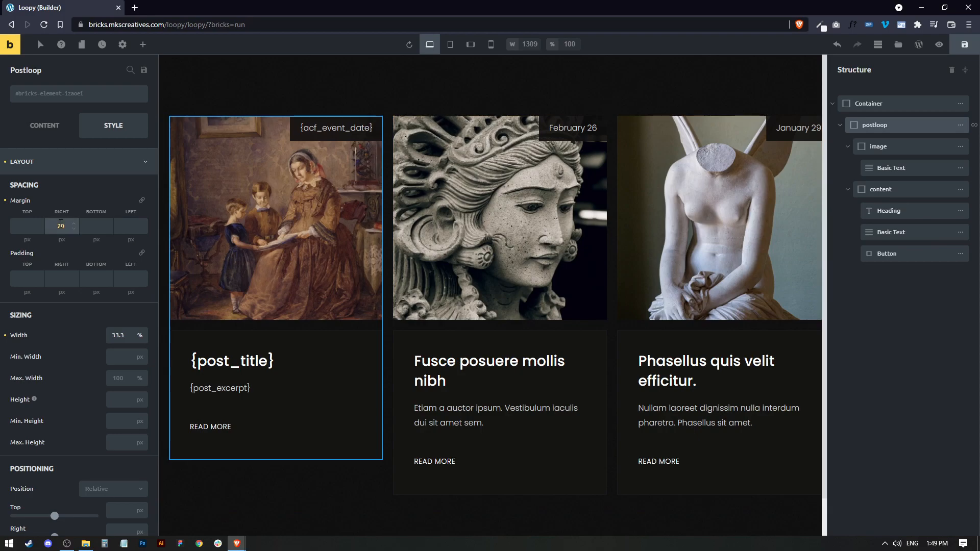
{"action": "key", "text": "BackSpace"}
{"action": "key", "text": "BackSpace"}
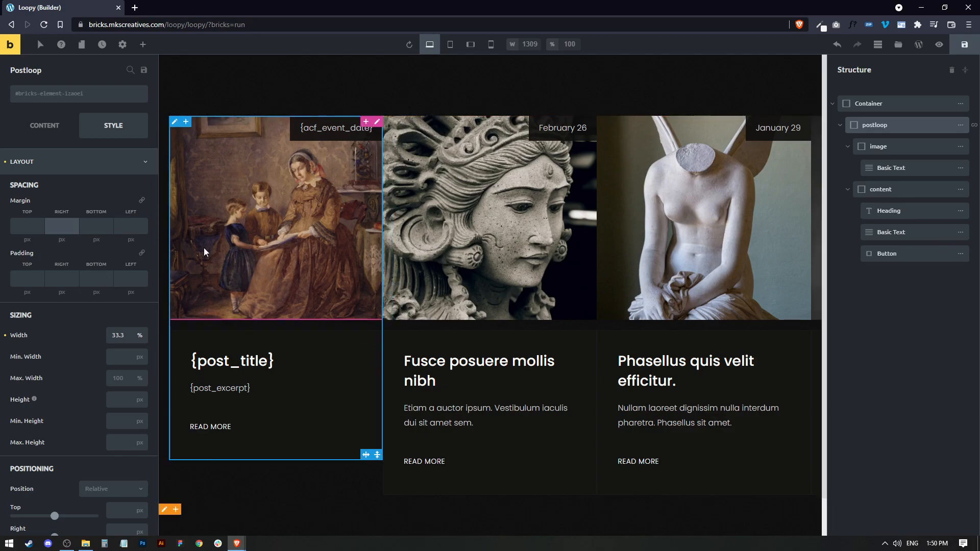
{"action": "left_click", "coordinate": [121, 335]}
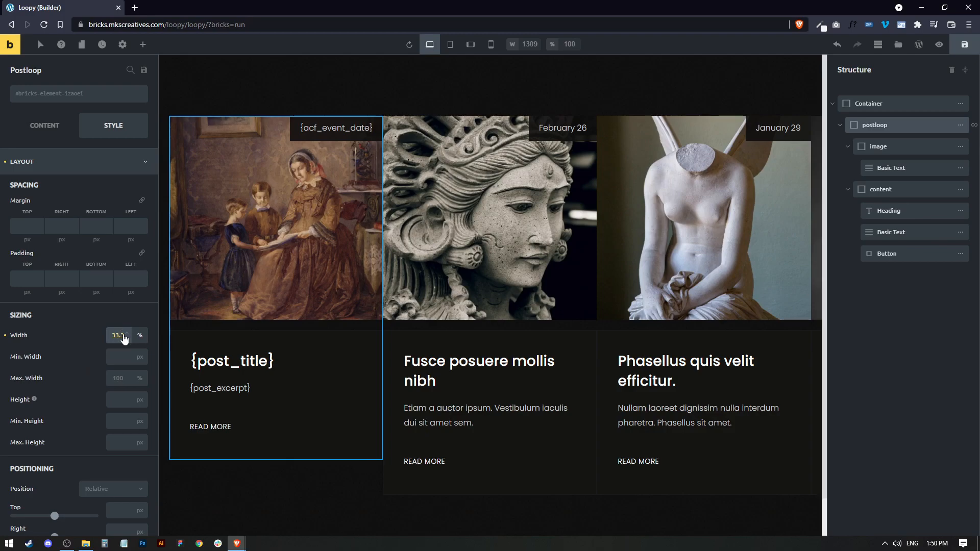
{"action": "type", "text": "31"}
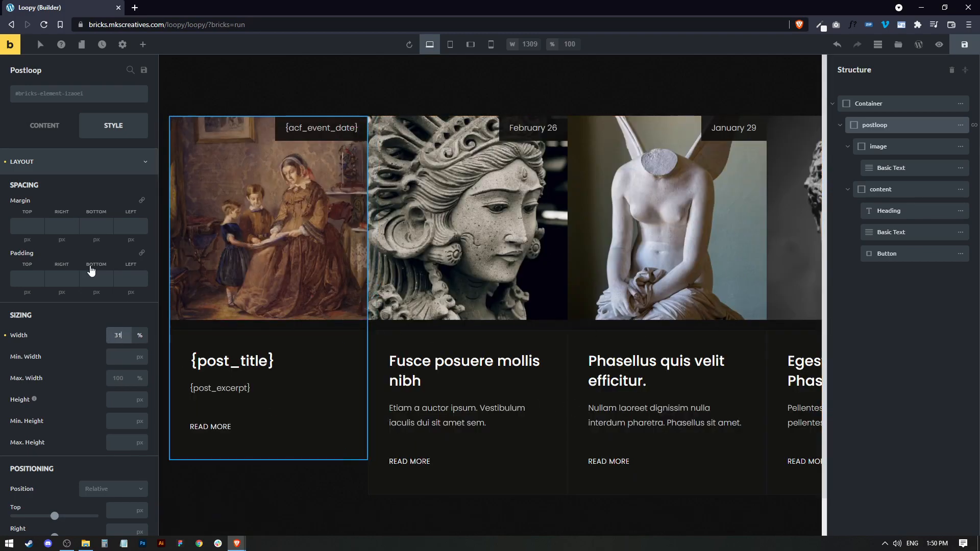
Step: Set the postloop container's main-axis alignment to space between
{"action": "left_click", "coordinate": [45, 126]}
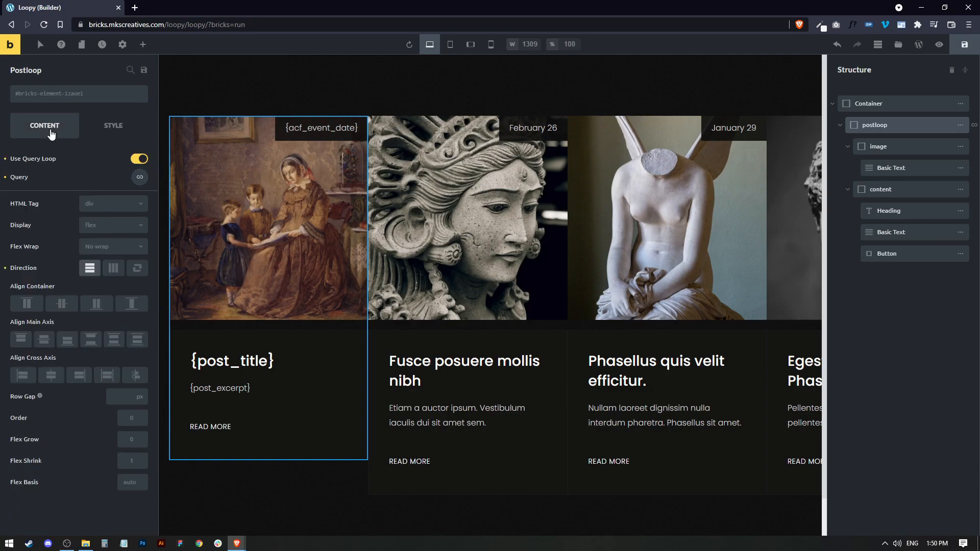
{"action": "left_click", "coordinate": [94, 346]}
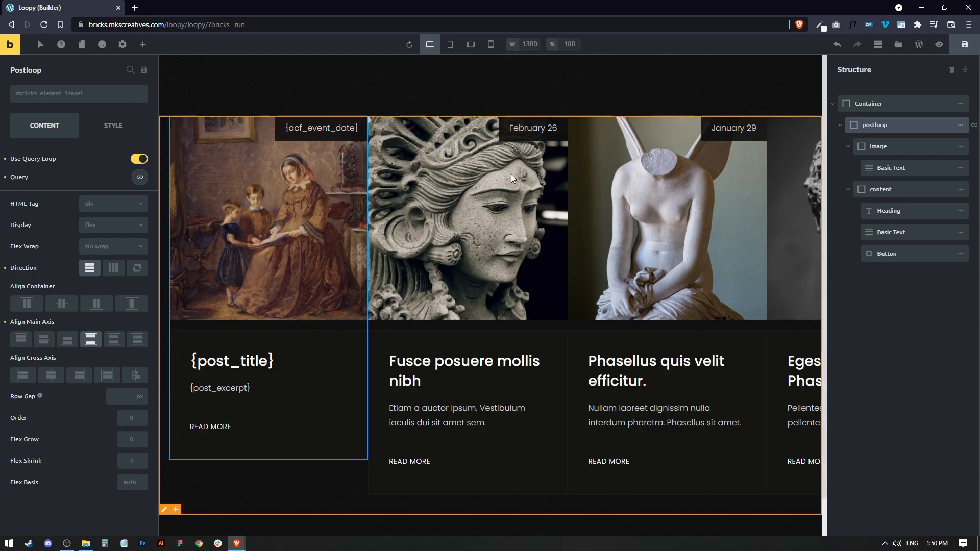
Step: Set the outer Container's flex wrap to Wrap so the post cards flow onto additional rows
{"action": "left_click", "coordinate": [878, 104]}
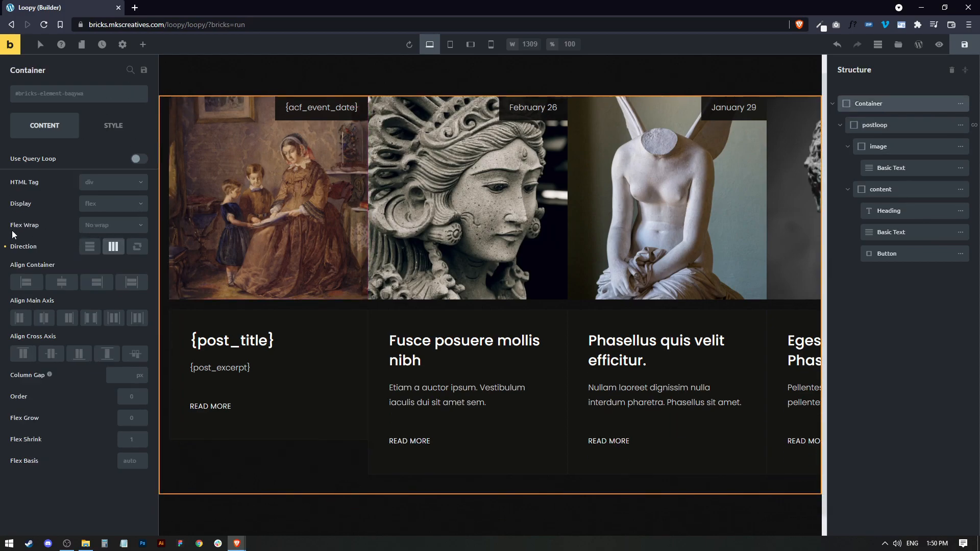
{"action": "left_click", "coordinate": [100, 236]}
{"action": "left_click", "coordinate": [96, 255]}
{"action": "scroll", "coordinate": [445, 311], "scroll_direction": "down", "scroll_amount": 6}
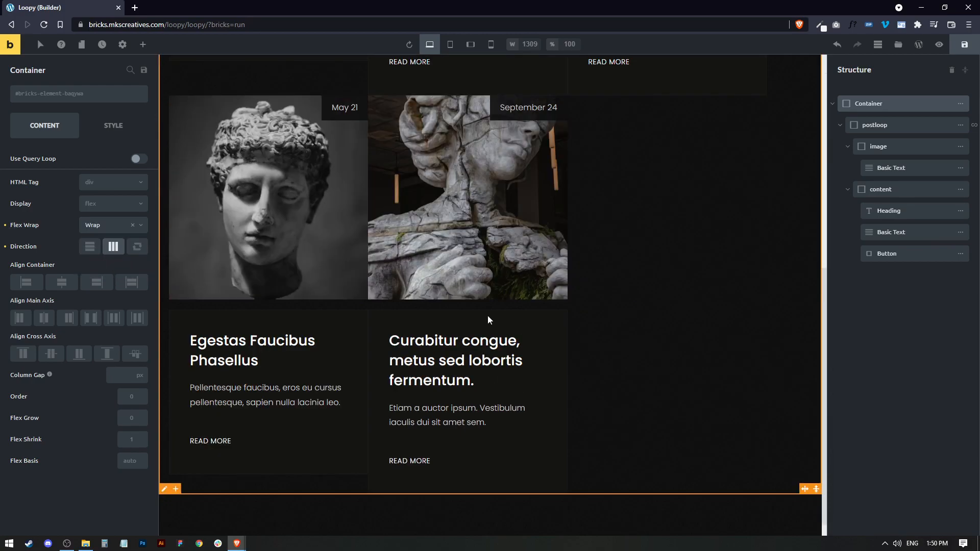
{"action": "scroll", "coordinate": [418, 345], "scroll_direction": "up", "scroll_amount": 4}
{"action": "scroll", "coordinate": [420, 348], "scroll_direction": "up", "scroll_amount": 2}
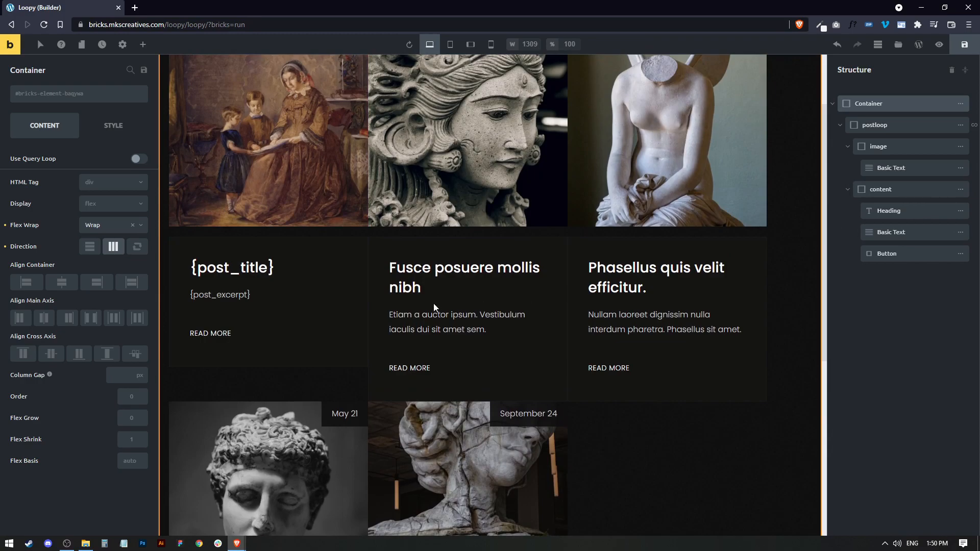
{"action": "scroll", "coordinate": [291, 262], "scroll_direction": "up", "scroll_amount": 2}
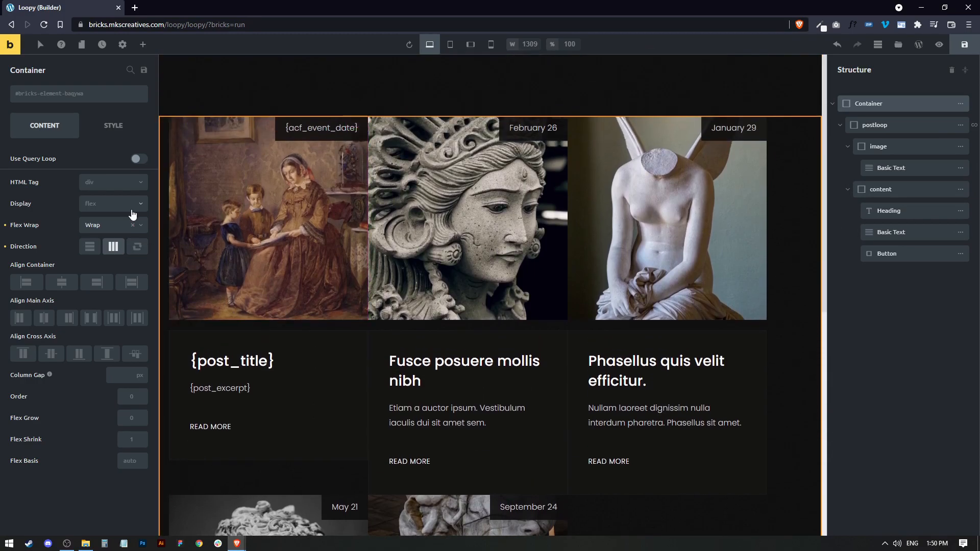
{"action": "left_click", "coordinate": [871, 103]}
{"action": "scroll", "coordinate": [337, 245], "scroll_direction": "up", "scroll_amount": 2}
{"action": "left_click", "coordinate": [112, 135]}
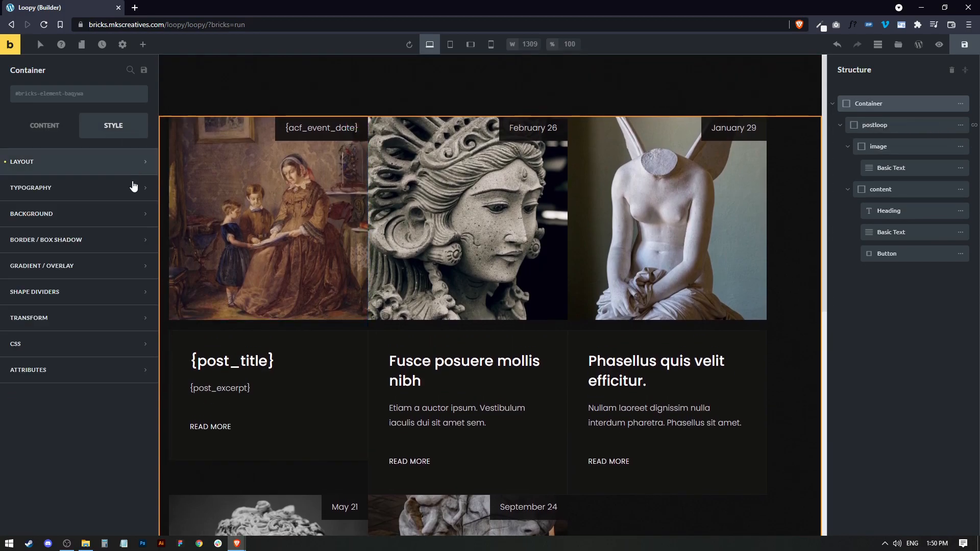
{"action": "left_click", "coordinate": [61, 169]}
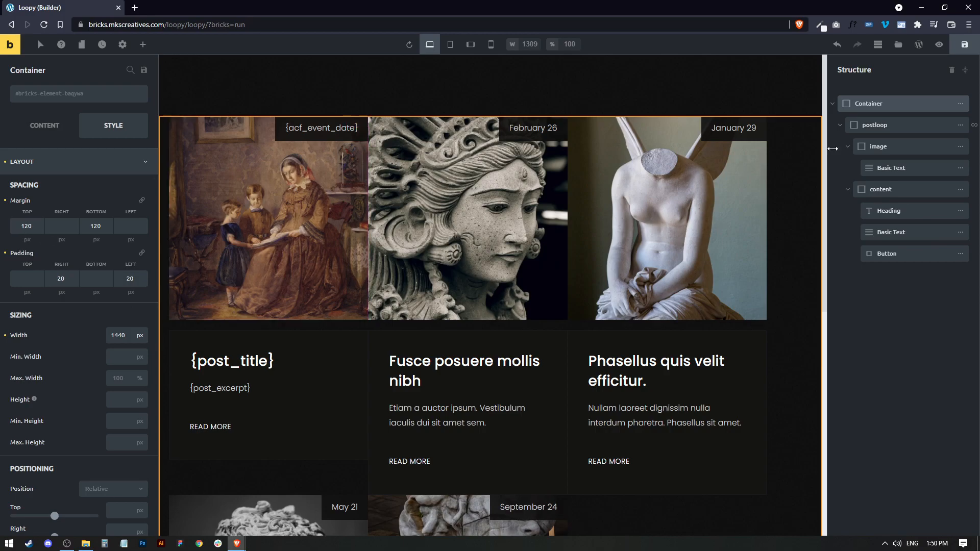
Step: Try a left margin of 20 px on the postloop container and replace it with a 20 px right margin
{"action": "left_click", "coordinate": [908, 125]}
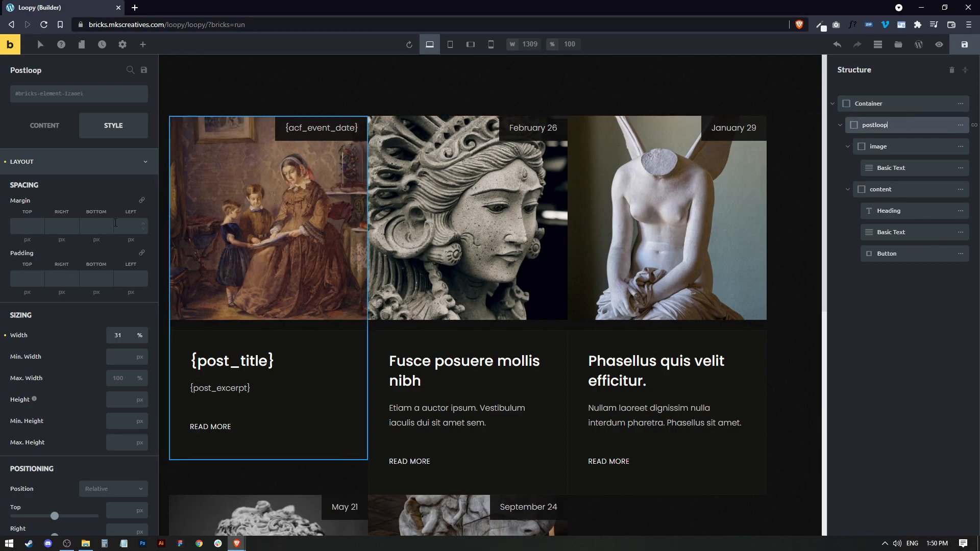
{"action": "left_click", "coordinate": [133, 229]}
{"action": "type", "text": "20"}
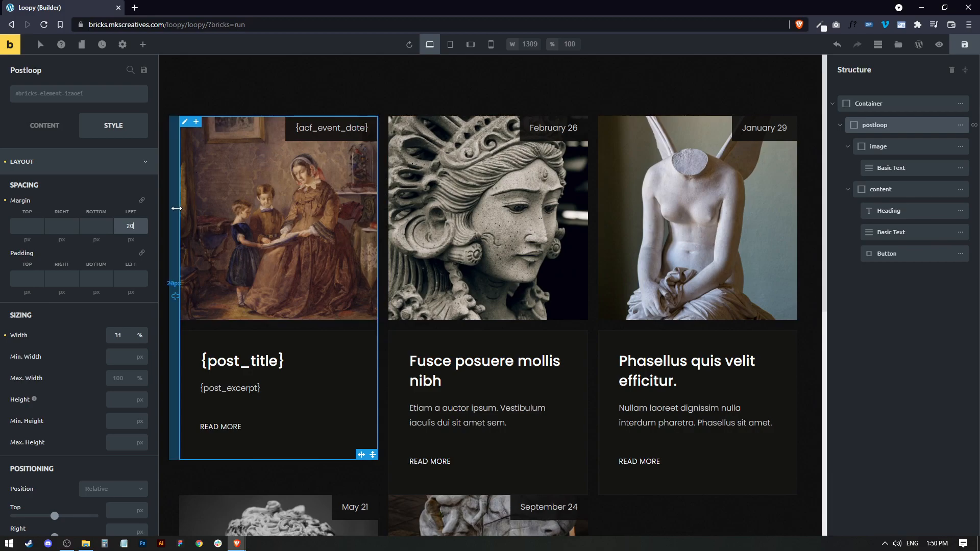
{"action": "left_click", "coordinate": [75, 228]}
{"action": "type", "text": "20"}
{"action": "key", "text": "BackSpace"}
{"action": "key", "text": "BackSpace"}
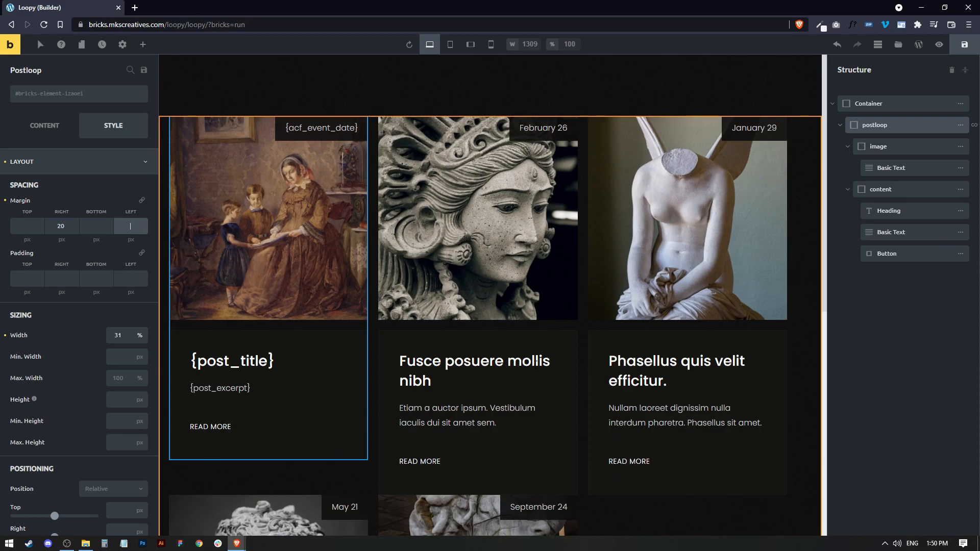
Step: Try a left margin of -2 px on the postloop container and clear it again
{"action": "scroll", "coordinate": [540, 366], "scroll_direction": "down", "scroll_amount": 4}
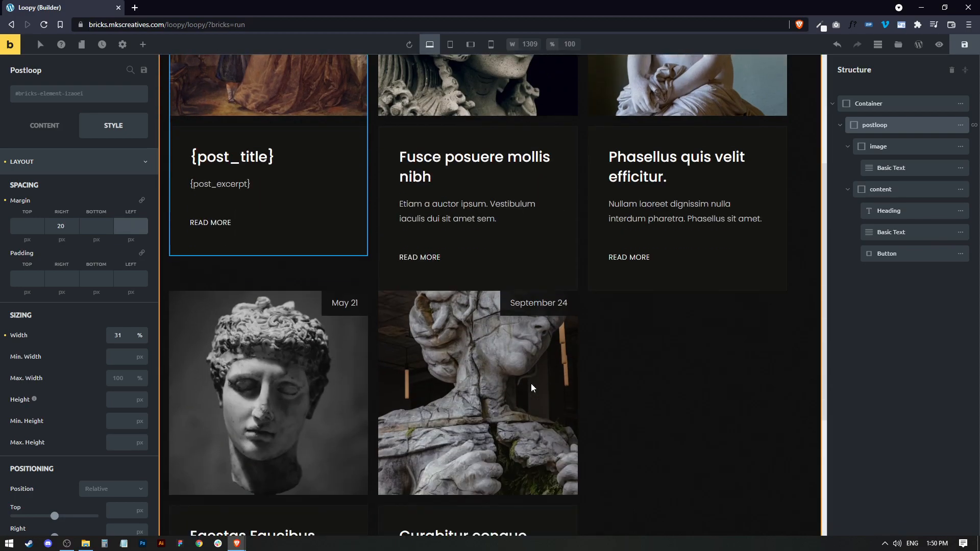
{"action": "left_click", "coordinate": [144, 234]}
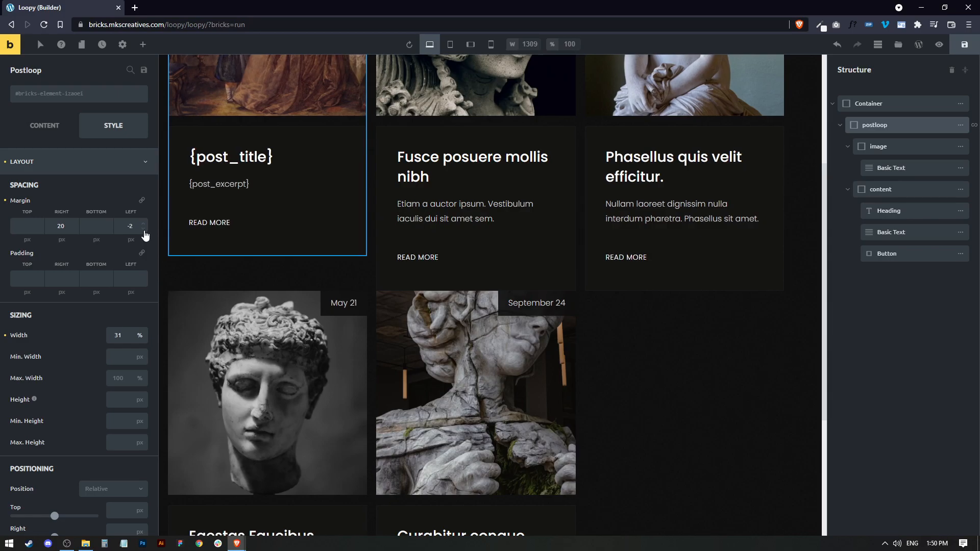
{"action": "left_click", "coordinate": [132, 232]}
{"action": "key", "text": "BackSpace"}
{"action": "key", "text": "BackSpace"}
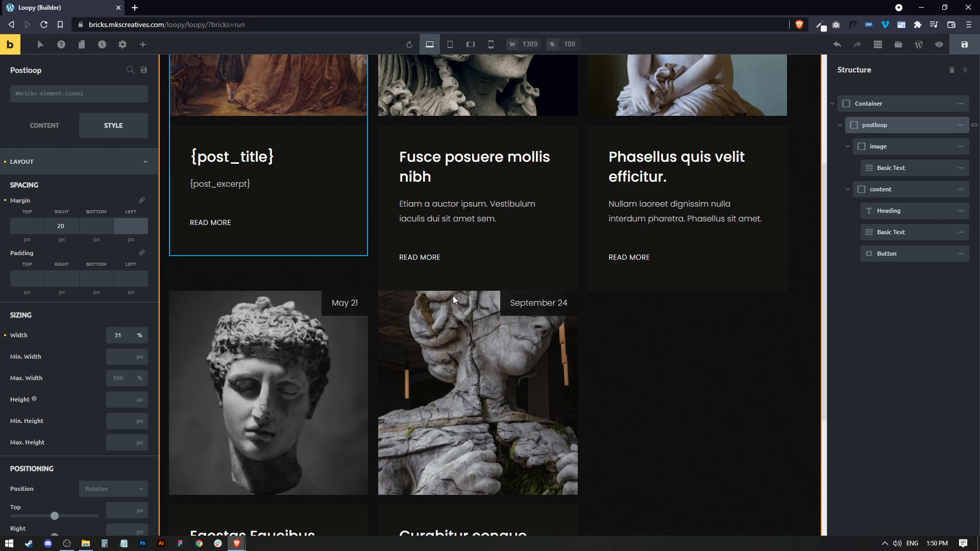
Step: Set the postloop container's bottom margin to 20 px
{"action": "left_click", "coordinate": [93, 225]}
{"action": "type", "text": "20"}
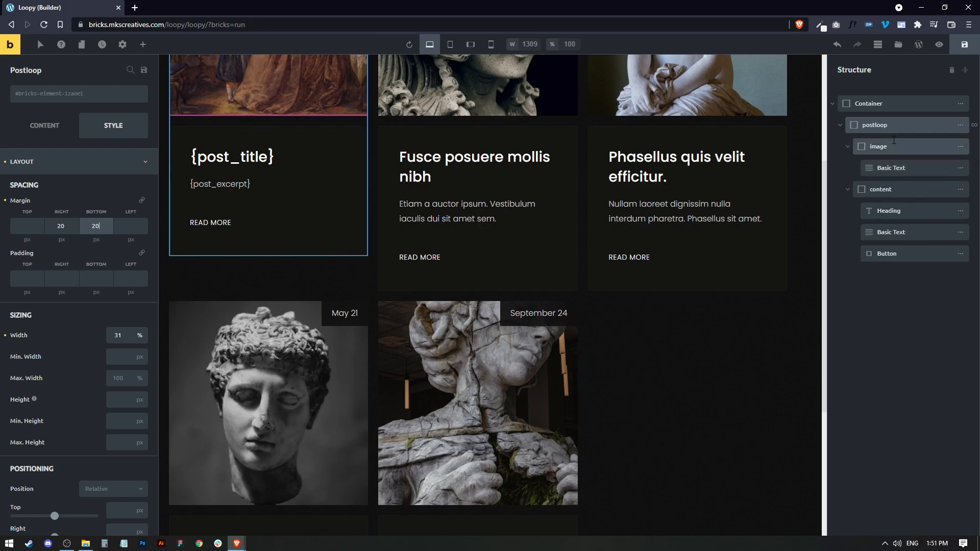
{"action": "scroll", "coordinate": [353, 166], "scroll_direction": "up", "scroll_amount": 4}
Step: Set the postloop container's padding to 20 px on all four linked sides and clear all of its margins
{"action": "left_click", "coordinate": [11, 279]}
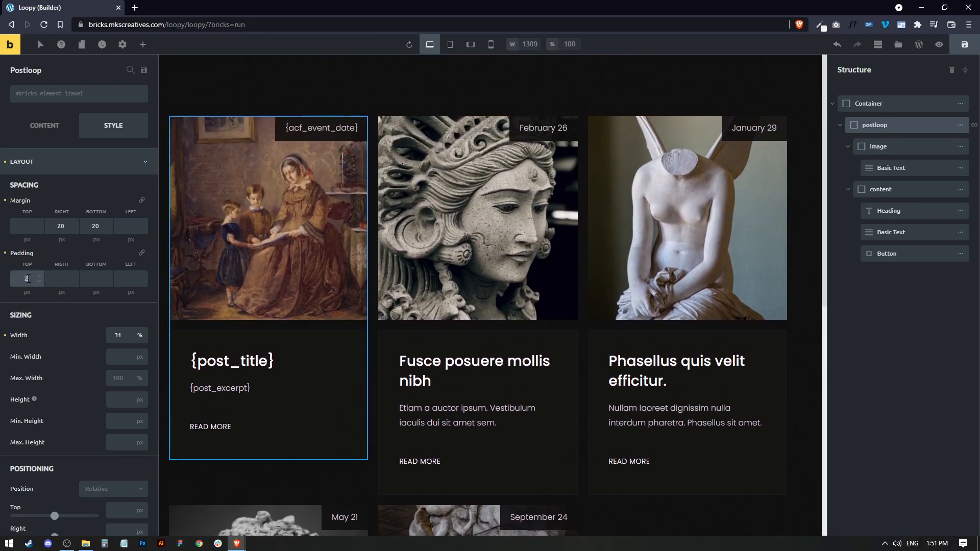
{"action": "type", "text": "20"}
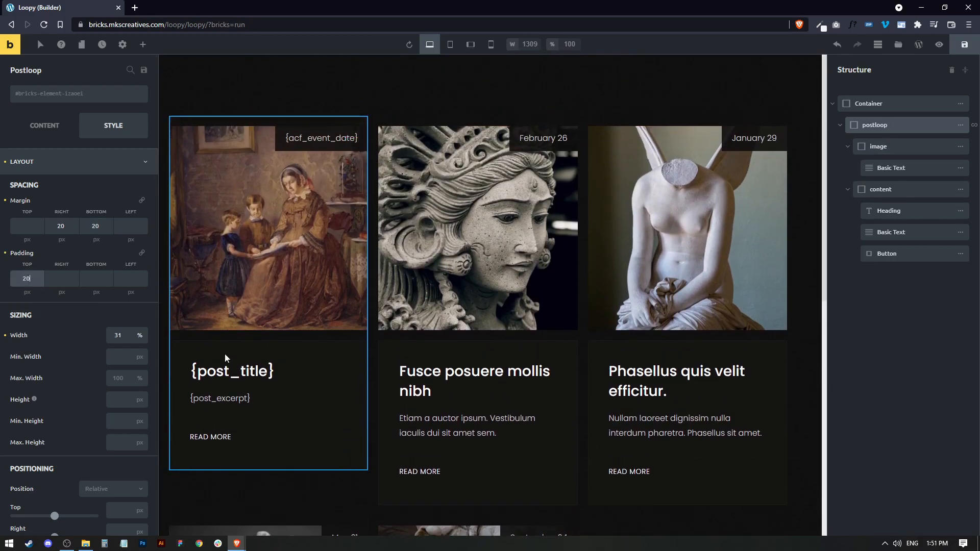
{"action": "left_click", "coordinate": [143, 252]}
{"action": "left_click", "coordinate": [4, 201]}
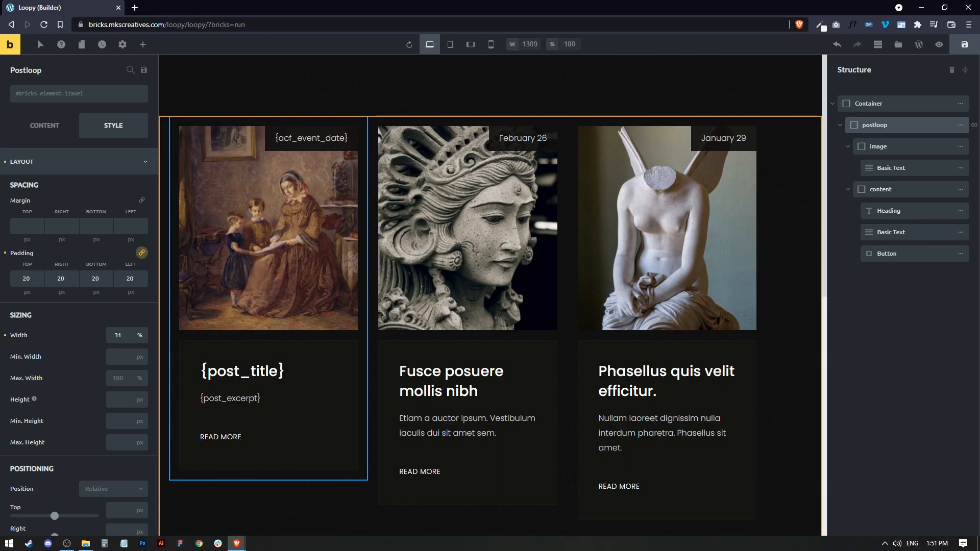
{"action": "scroll", "coordinate": [380, 275], "scroll_direction": "down", "scroll_amount": 2}
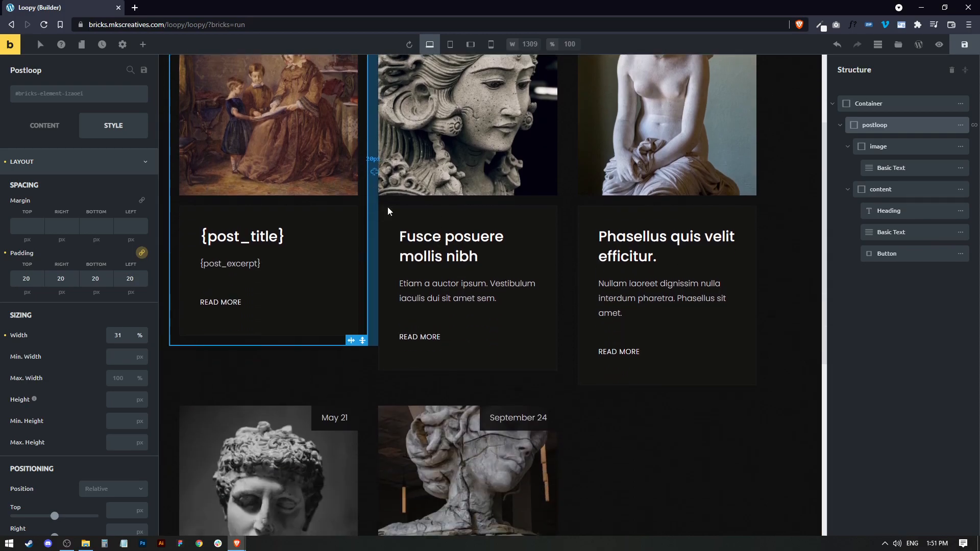
Step: Change the text colour of the post title heading to the light orange swatch of the Loopy palette
{"action": "left_click", "coordinate": [259, 269]}
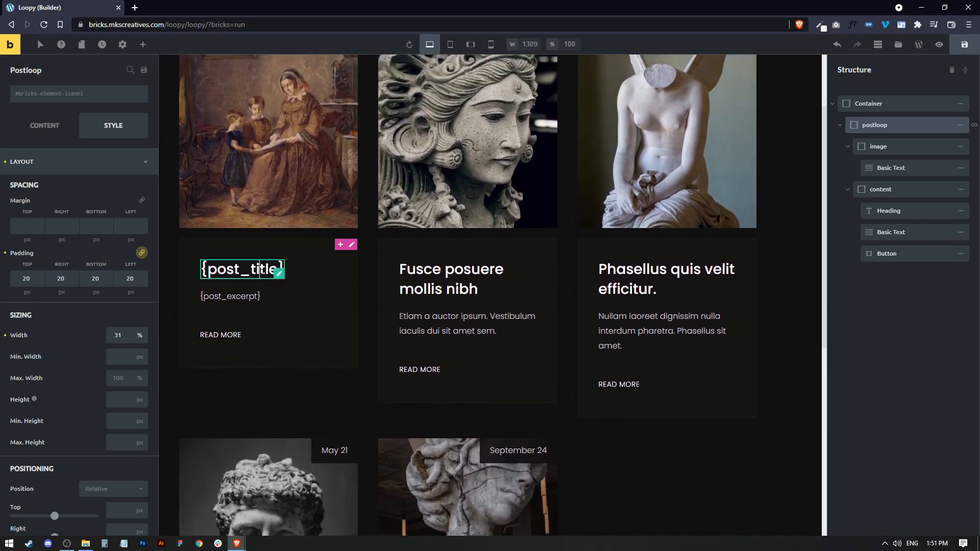
{"action": "left_click", "coordinate": [110, 166]}
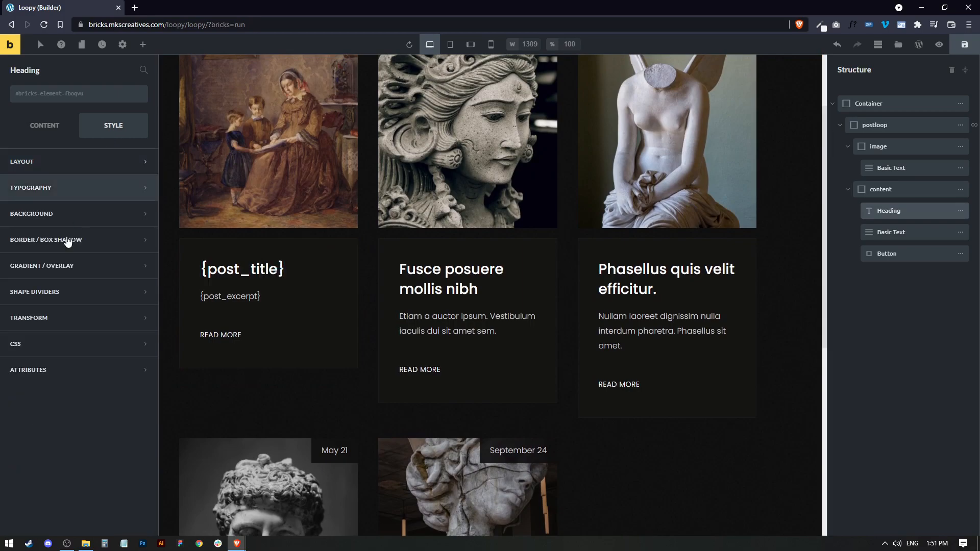
{"action": "left_click", "coordinate": [66, 189]}
{"action": "left_click", "coordinate": [138, 214]}
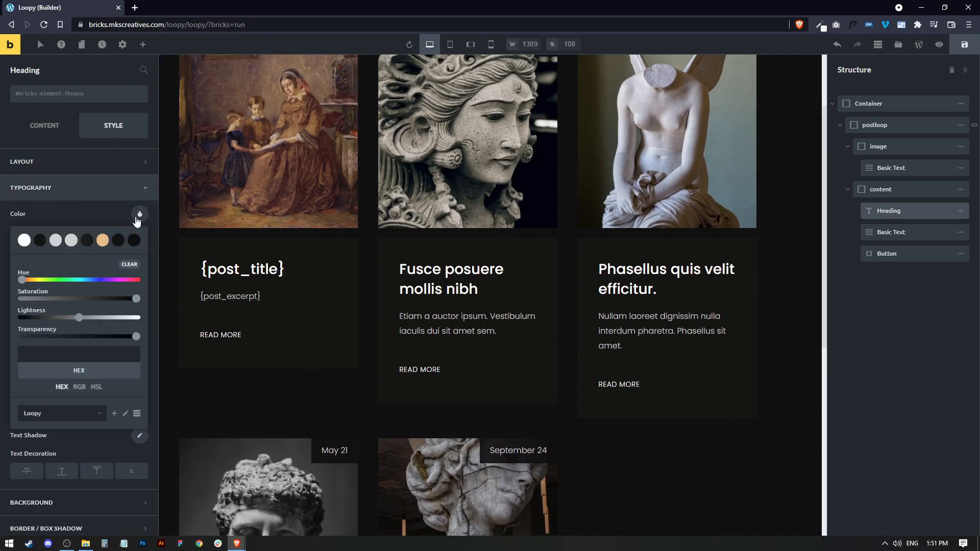
{"action": "left_click", "coordinate": [103, 240]}
{"action": "left_click", "coordinate": [163, 220]}
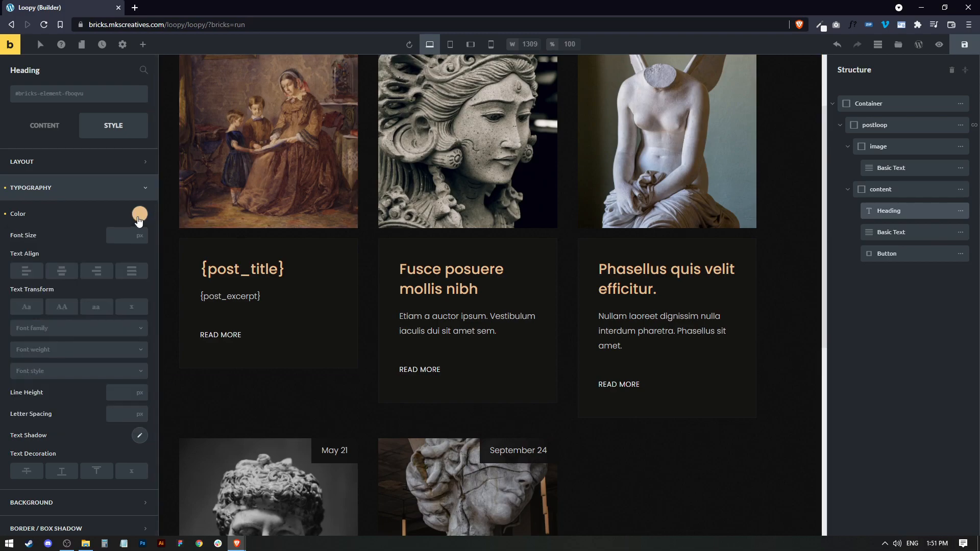
Step: Set the post title heading's font size to 18 px
{"action": "left_click", "coordinate": [117, 235]}
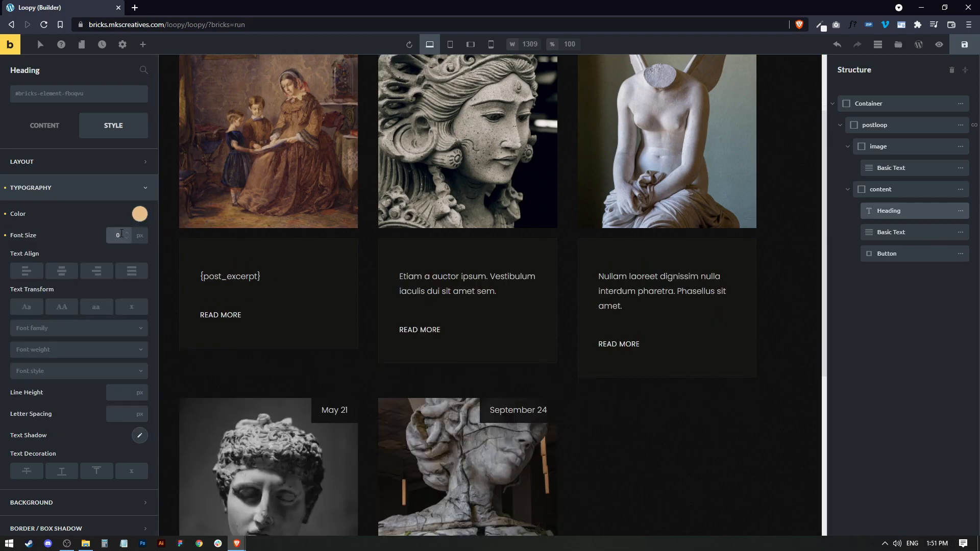
{"action": "type", "text": "2"}
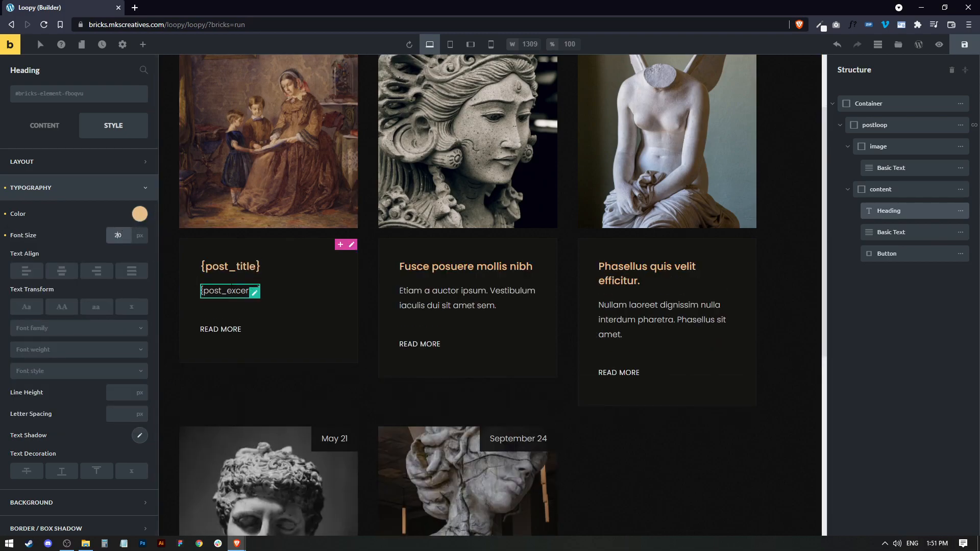
{"action": "key", "text": "BackSpace"}
{"action": "key", "text": "BackSpace"}
{"action": "type", "text": "18"}
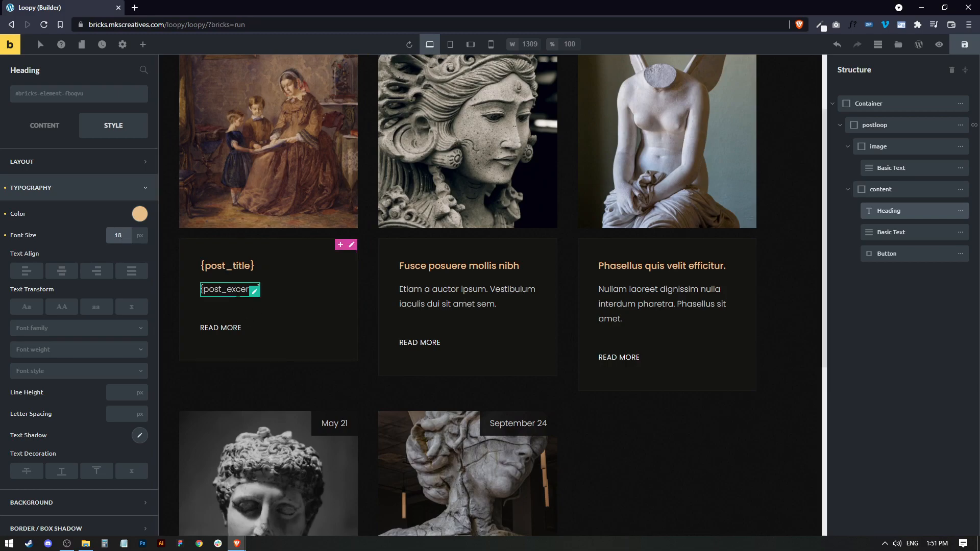
{"action": "scroll", "coordinate": [259, 295], "scroll_direction": "down", "scroll_amount": 3}
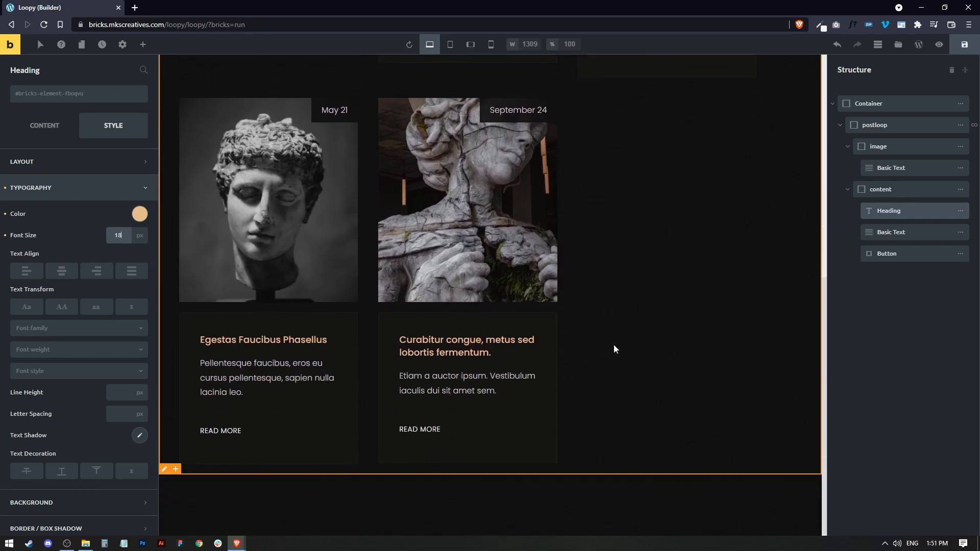
Step: Collapse the outer Container in the structure and add a Pagination element below it
{"action": "left_click", "coordinate": [831, 104]}
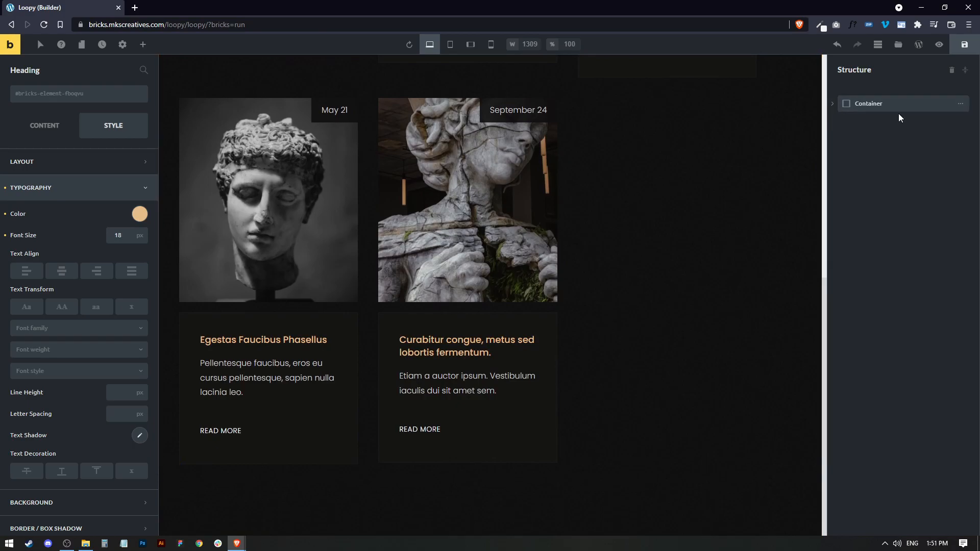
{"action": "left_click", "coordinate": [143, 44]}
{"action": "scroll", "coordinate": [87, 317], "scroll_direction": "down", "scroll_amount": 5}
{"action": "scroll", "coordinate": [89, 204], "scroll_direction": "up", "scroll_amount": 6}
{"action": "left_click", "coordinate": [57, 69]}
{"action": "type", "text": "pag"}
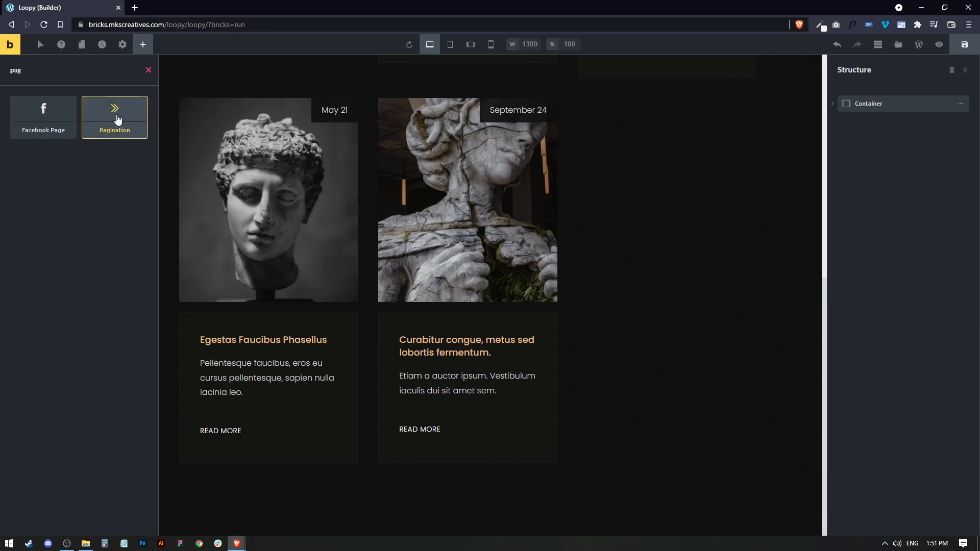
{"action": "left_click", "coordinate": [114, 120]}
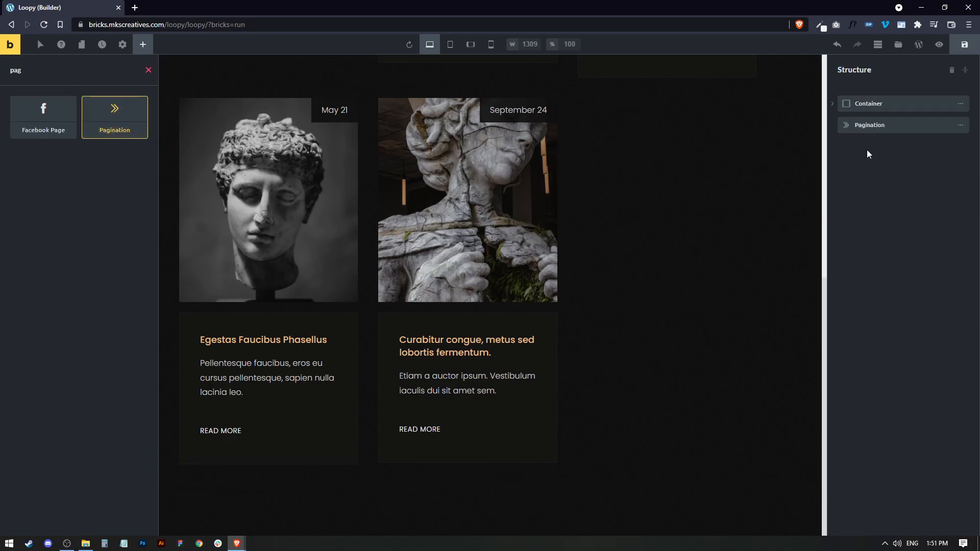
{"action": "left_click", "coordinate": [832, 103]}
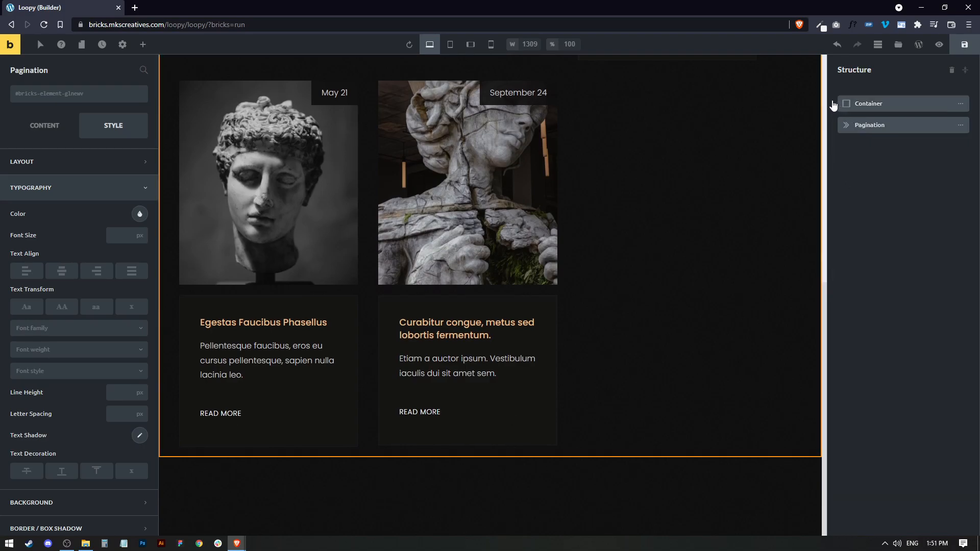
Step: Move the Pagination element inside the outer Container, directly below postloop
{"action": "left_click_drag", "start_coordinate": [861, 276], "coordinate": [862, 149]}
{"action": "left_click", "coordinate": [848, 146]}
{"action": "left_click", "coordinate": [840, 147]}
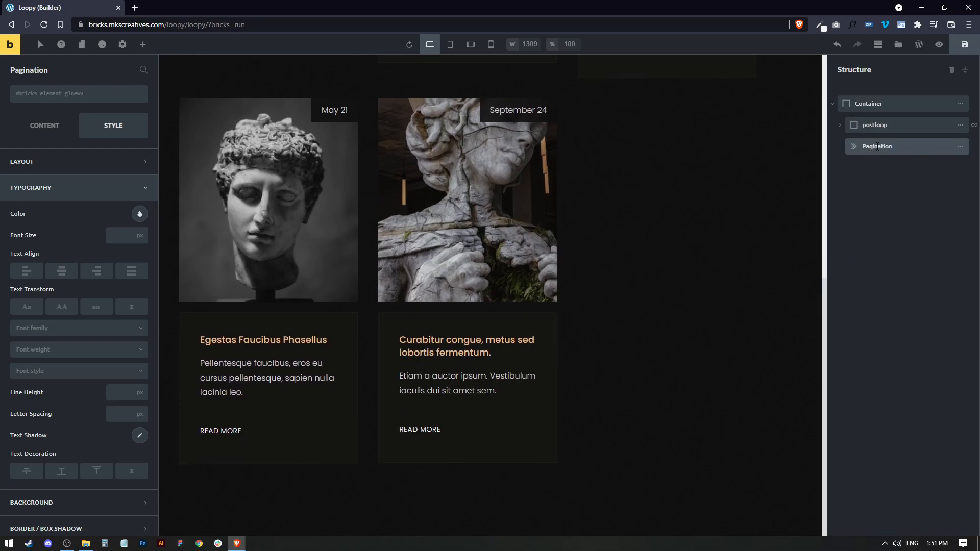
Step: Limit the postloop container's query to 3 posts per page and save the page
{"action": "left_click", "coordinate": [70, 129]}
{"action": "scroll", "coordinate": [526, 300], "scroll_direction": "up", "scroll_amount": 6}
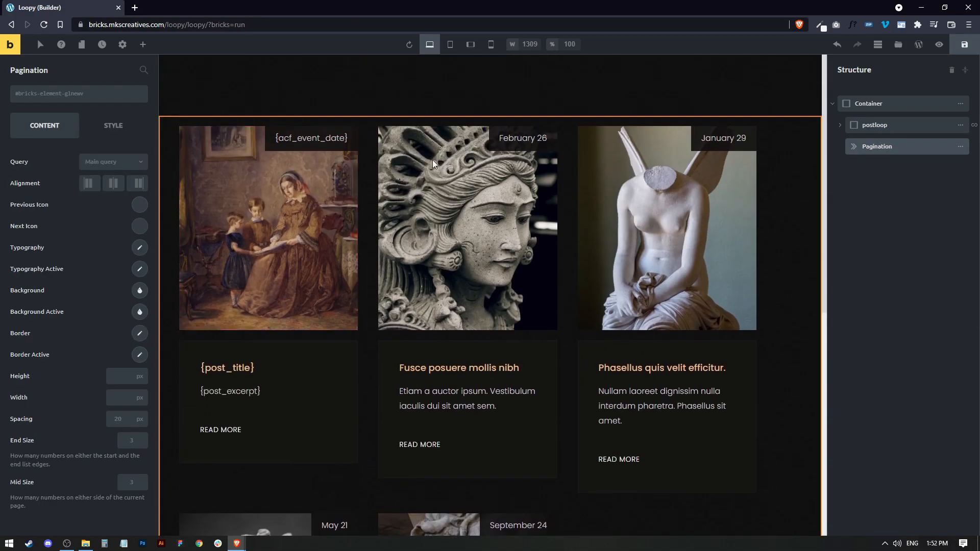
{"action": "scroll", "coordinate": [495, 320], "scroll_direction": "down", "scroll_amount": 7}
{"action": "scroll", "coordinate": [459, 204], "scroll_direction": "up", "scroll_amount": 3}
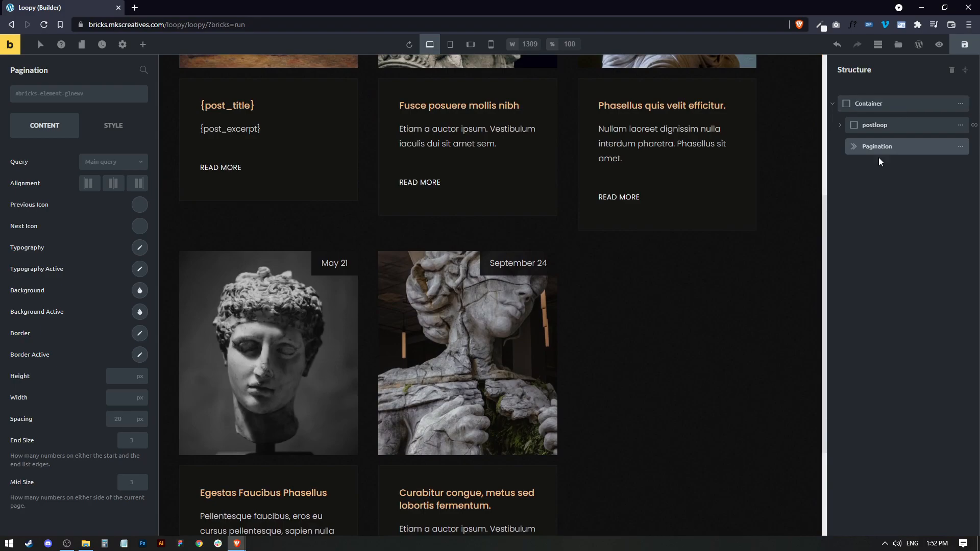
{"action": "left_click", "coordinate": [902, 125]}
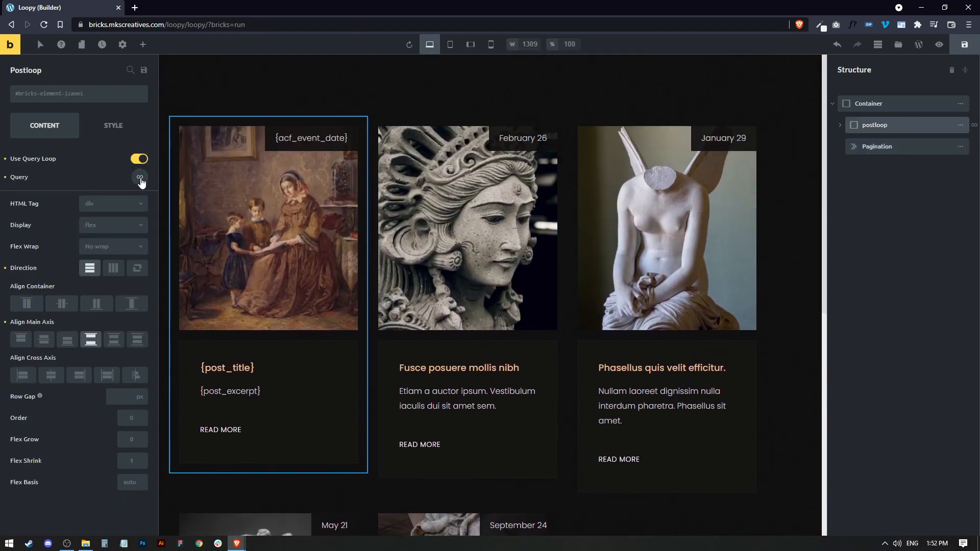
{"action": "left_click", "coordinate": [140, 178]}
{"action": "left_click", "coordinate": [120, 294]}
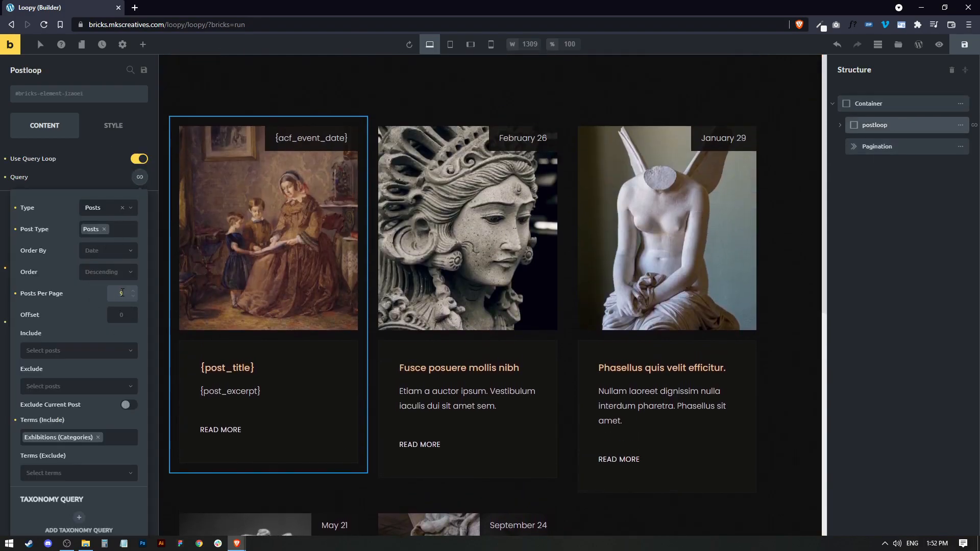
{"action": "key", "text": "BackSpace"}
{"action": "type", "text": "3"}
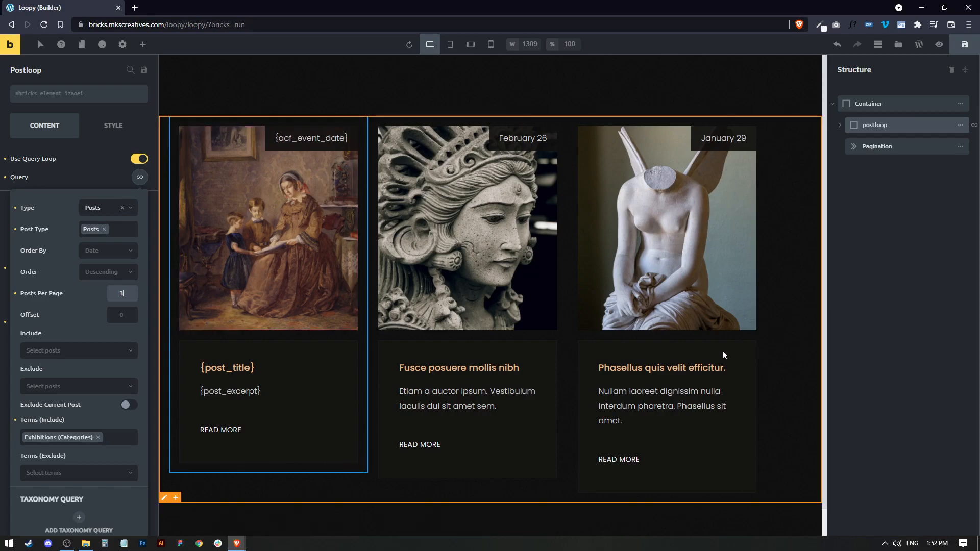
{"action": "left_click", "coordinate": [791, 344]}
{"action": "left_click", "coordinate": [877, 146]}
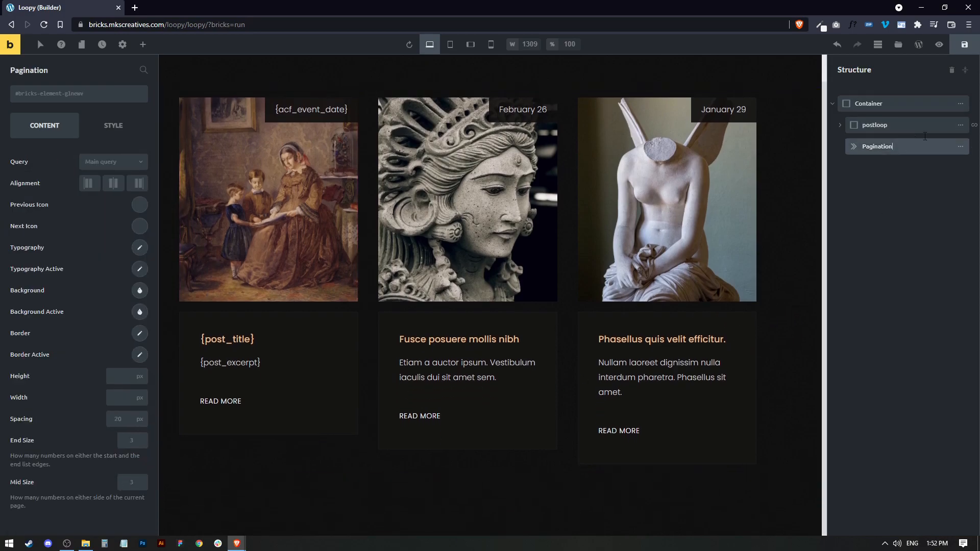
{"action": "left_click", "coordinate": [962, 45]}
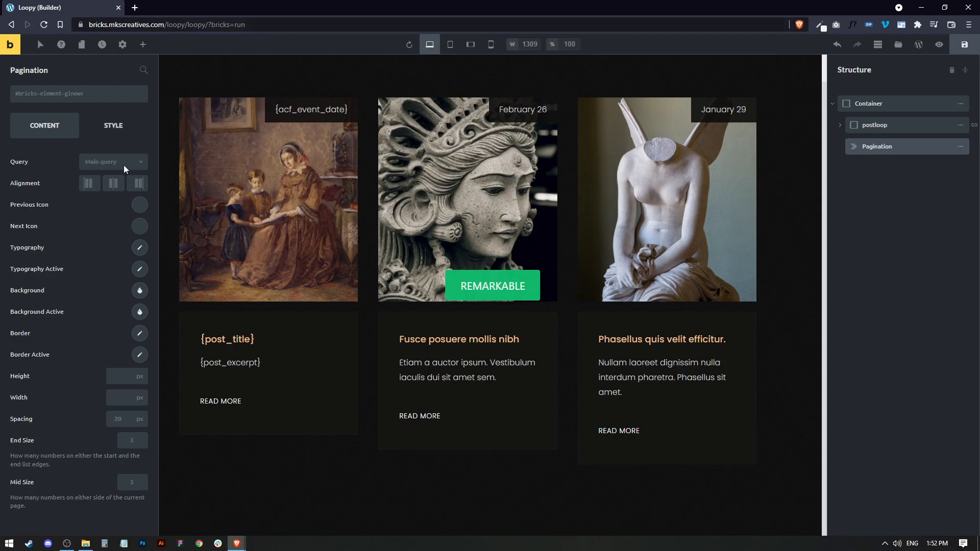
Step: Link the Pagination element to the Postloop query and centre its alignment
{"action": "left_click", "coordinate": [97, 162]}
{"action": "left_click", "coordinate": [94, 194]}
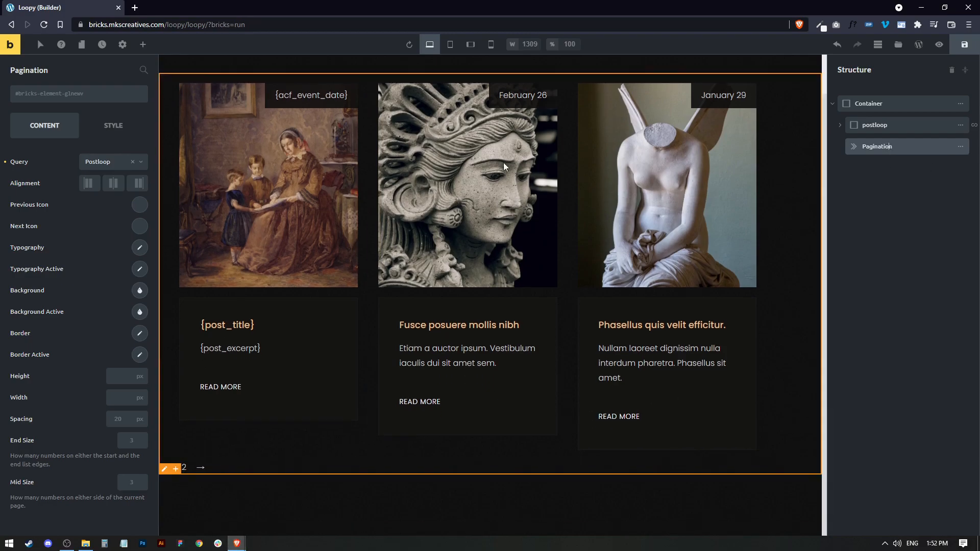
{"action": "left_click", "coordinate": [113, 183]}
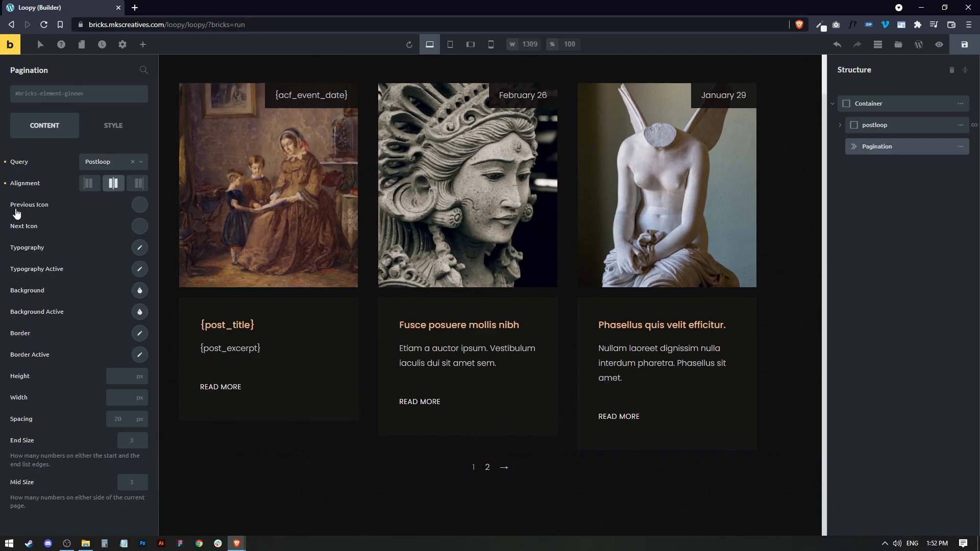
Step: Set the Pagination element's top margin to 20 px
{"action": "left_click", "coordinate": [121, 125]}
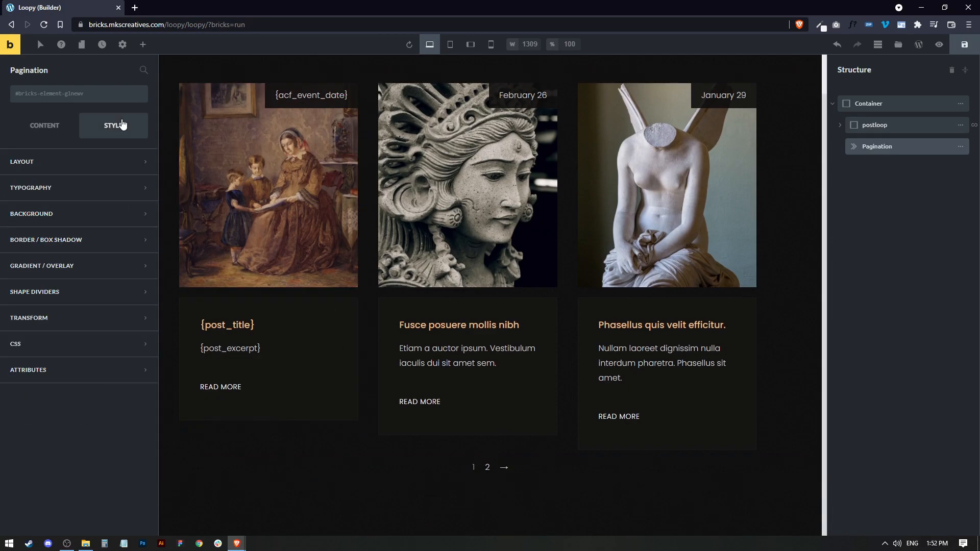
{"action": "left_click", "coordinate": [67, 162]}
{"action": "left_click", "coordinate": [26, 224]}
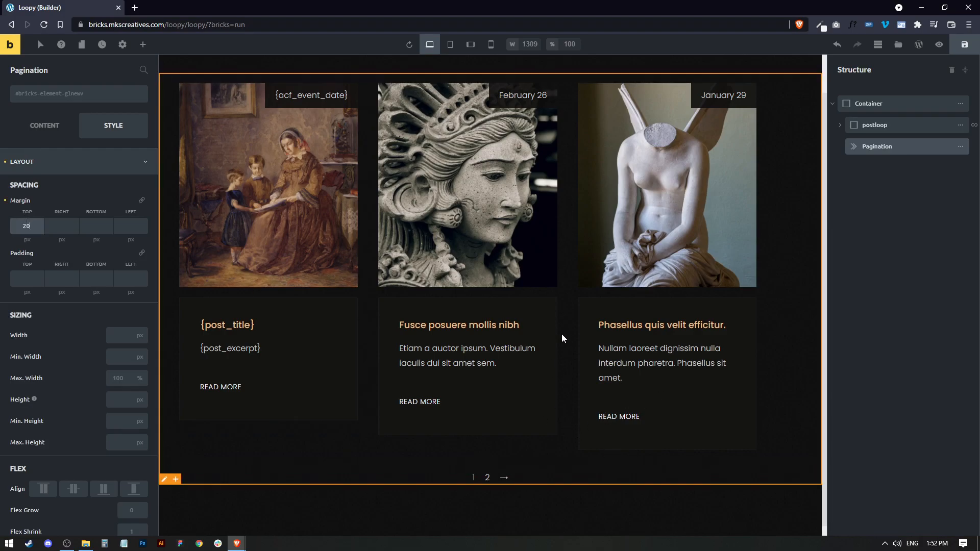
{"action": "scroll", "coordinate": [374, 293], "scroll_direction": "up", "scroll_amount": 1}
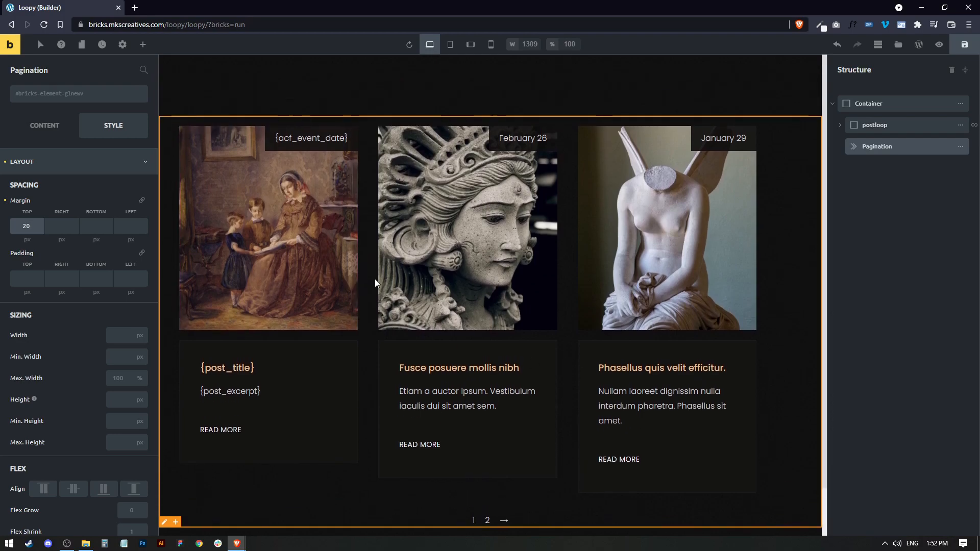
{"action": "scroll", "coordinate": [627, 462], "scroll_direction": "down", "scroll_amount": 1}
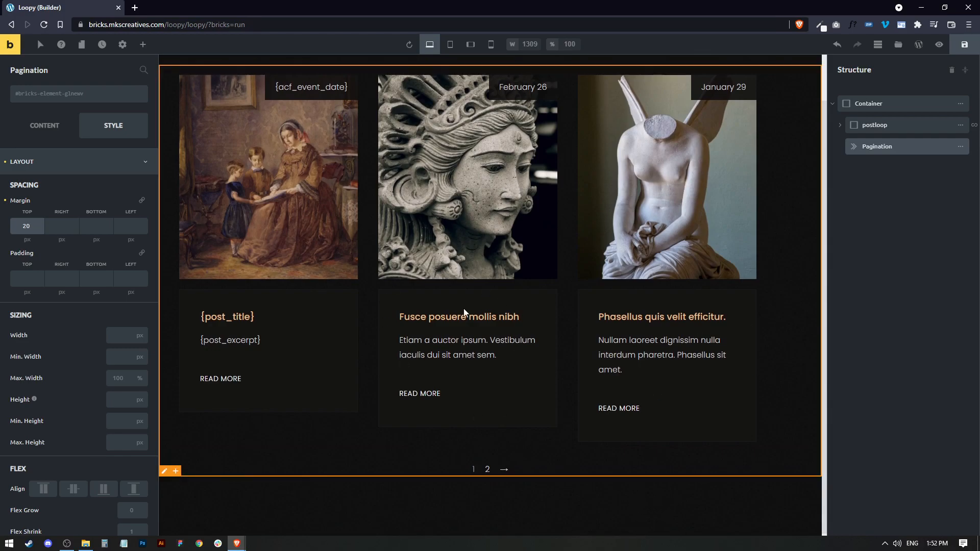
{"action": "scroll", "coordinate": [792, 164], "scroll_direction": "up", "scroll_amount": 1}
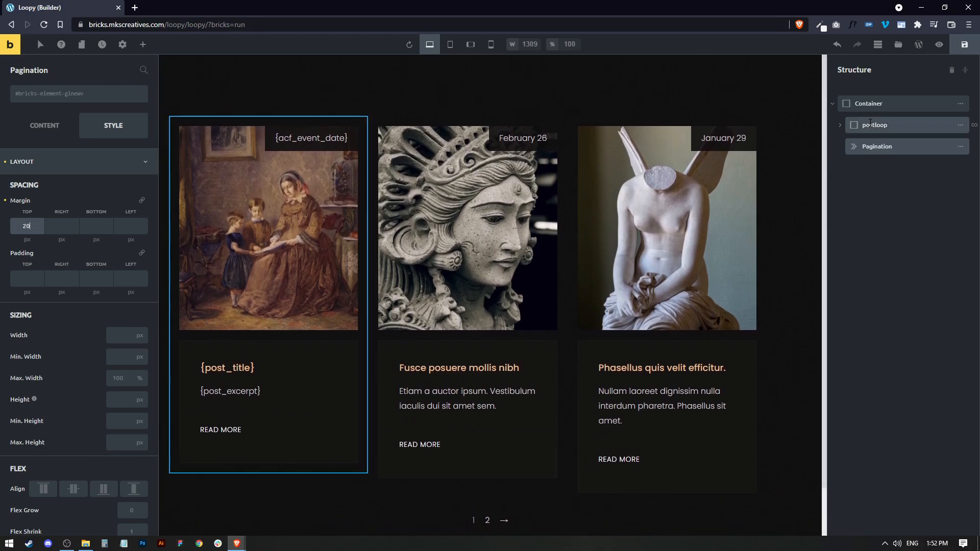
Step: Set the postloop container's width to 33.3% and save the page
{"action": "left_click", "coordinate": [873, 124]}
{"action": "left_click", "coordinate": [841, 125]}
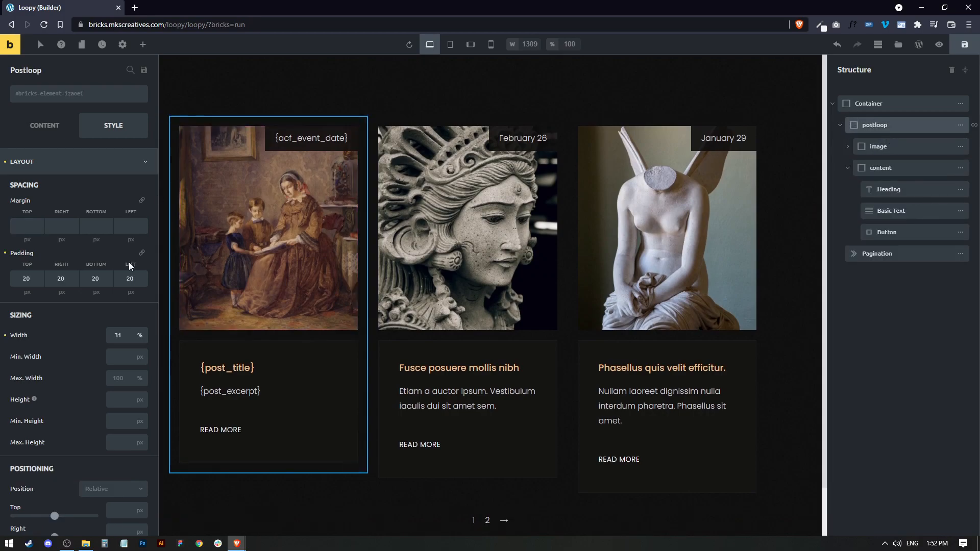
{"action": "left_click", "coordinate": [134, 334]}
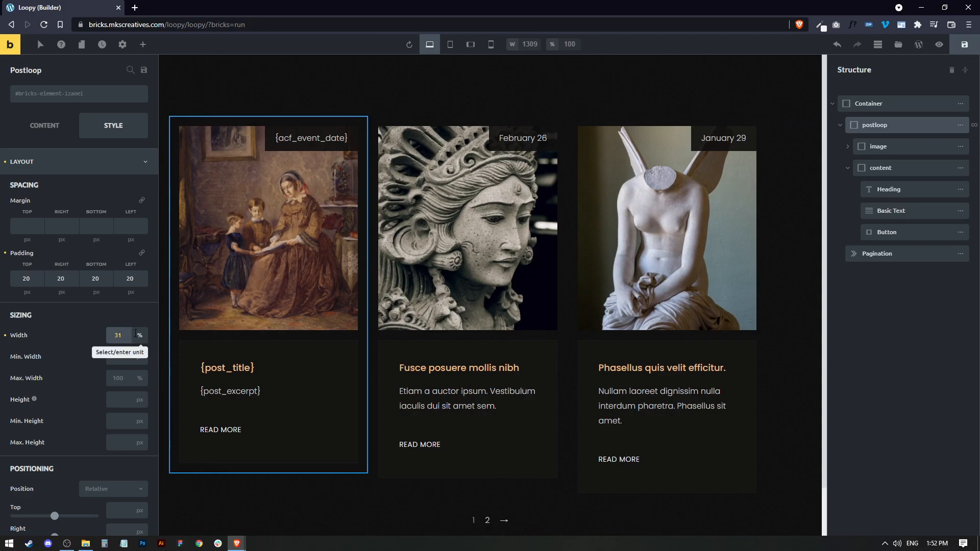
{"action": "key", "text": "Up"}
{"action": "key", "text": "Up"}
{"action": "type", "text": ".3"}
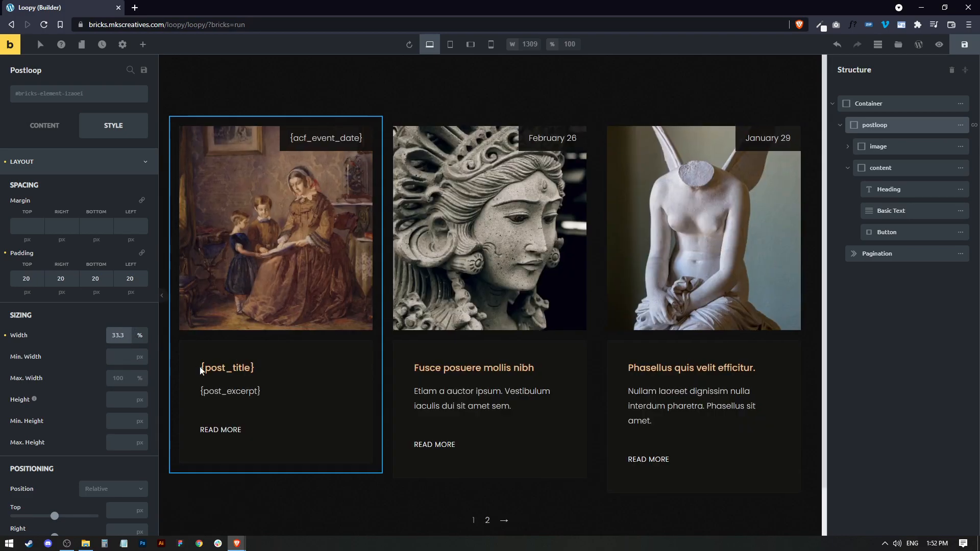
{"action": "left_click", "coordinate": [965, 45]}
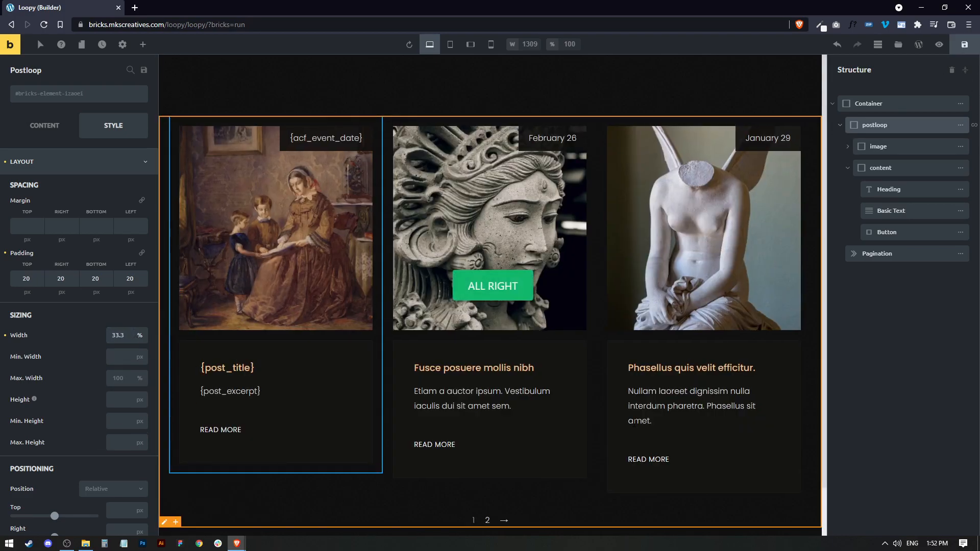
{"action": "scroll", "coordinate": [620, 428], "scroll_direction": "down", "scroll_amount": 1}
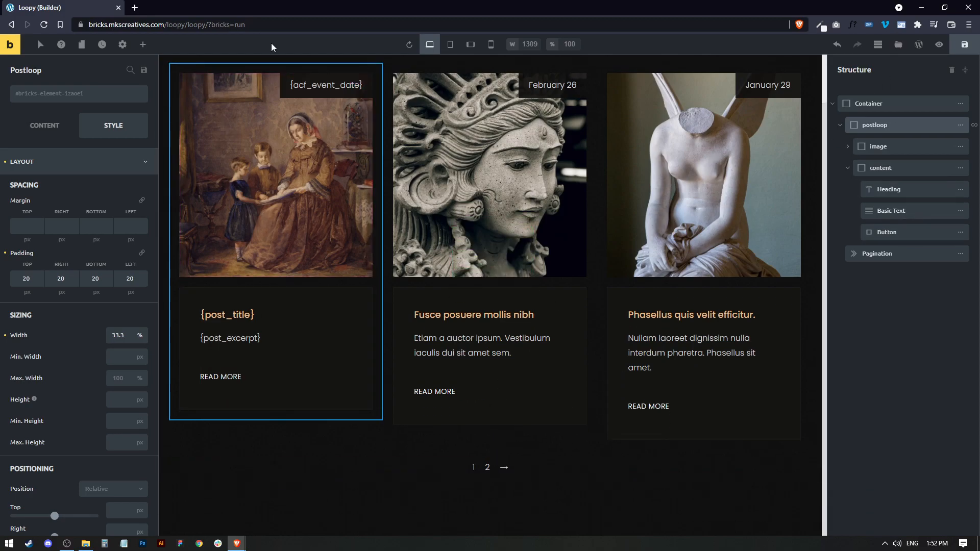
Step: Preview the page to check the cards' text and the pagination, and return to the builder
{"action": "left_click", "coordinate": [939, 45]}
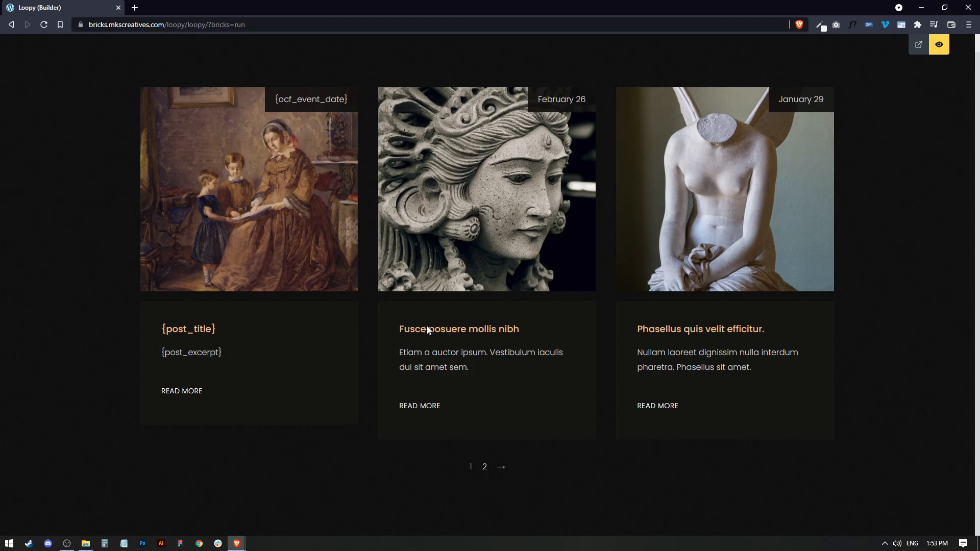
{"action": "left_click_drag", "start_coordinate": [424, 354], "coordinate": [457, 372]}
{"action": "scroll", "coordinate": [457, 372], "scroll_direction": "up", "scroll_amount": 1}
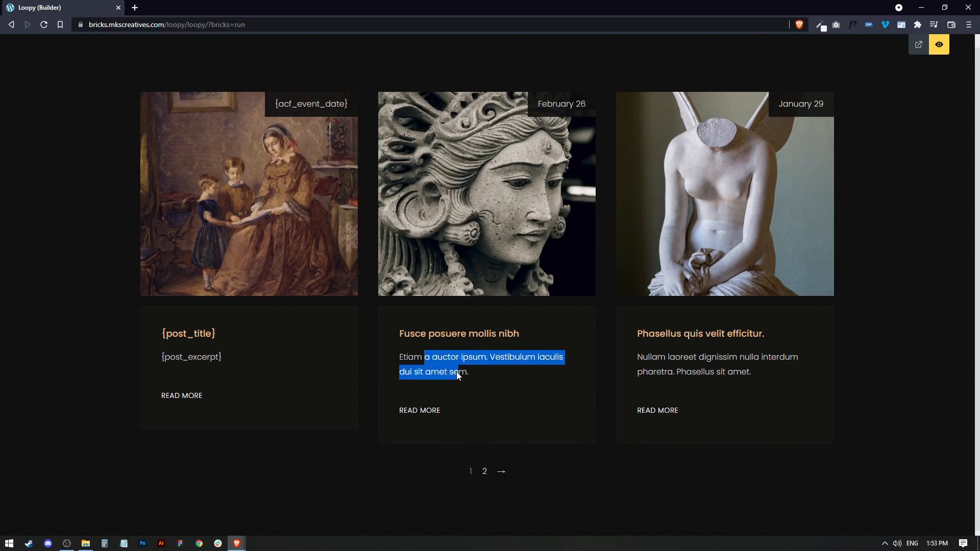
{"action": "left_click", "coordinate": [471, 395]}
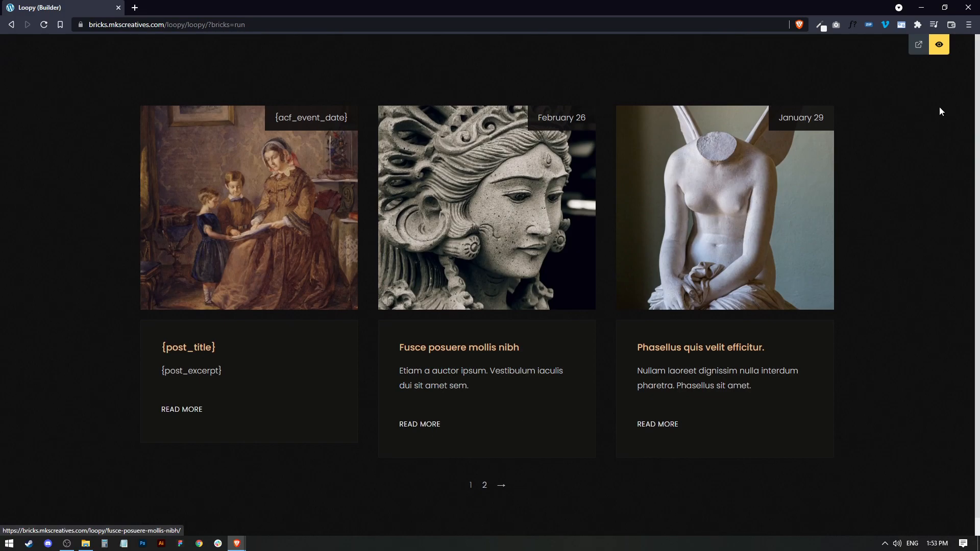
{"action": "left_click", "coordinate": [938, 46]}
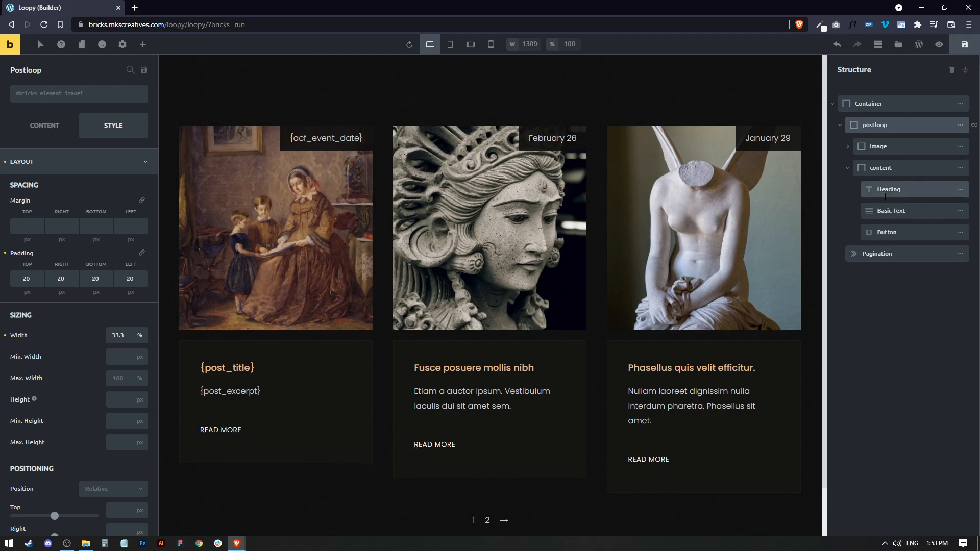
Step: Add custom CSS to the card's Button defining .mksreadmore with a 1px #E6BE8A gradient underline, a 0.3s transition and a 100% hover state
{"action": "left_click", "coordinate": [890, 232]}
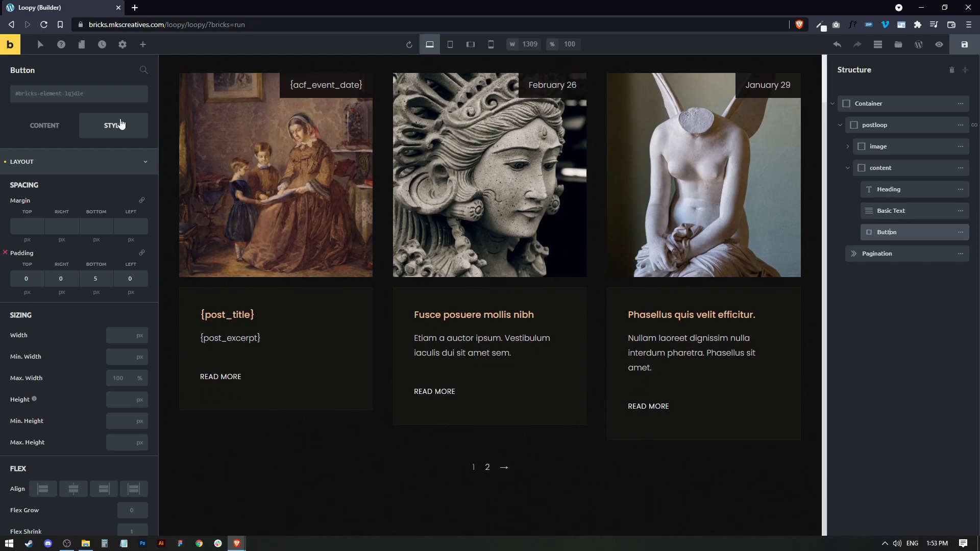
{"action": "scroll", "coordinate": [91, 408], "scroll_direction": "down", "scroll_amount": 10}
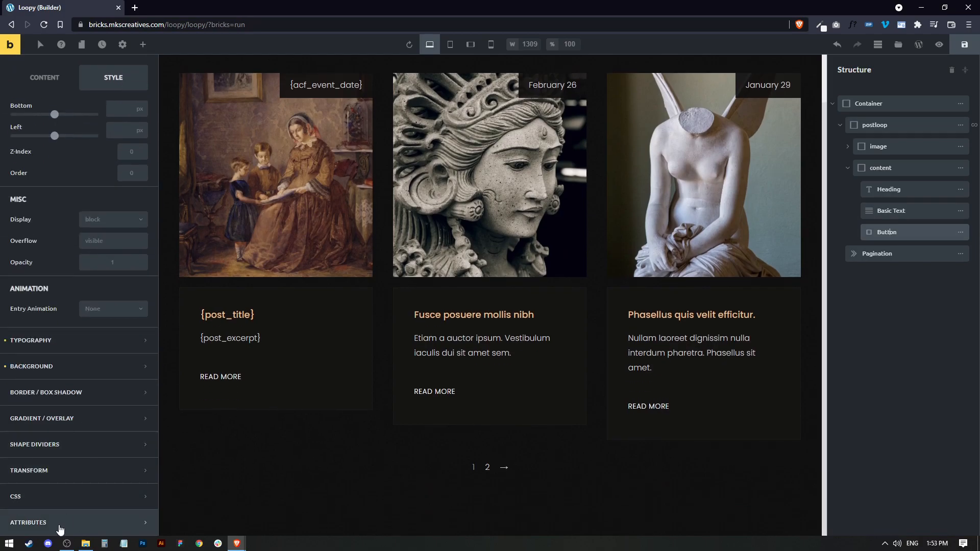
{"action": "left_click", "coordinate": [46, 496]}
{"action": "left_click", "coordinate": [51, 310]}
{"action": "type", "text": ".mksreadmore {   background:       linear-gradient(#E6BE8A, #E6BE8A)       var(--p, 0) 100% /var(--d, 0) 1px       no-repeat;   transition: 0.3s, background-position 0s 0.3s; } .mksreadmore:hover {   --d: 100%;   --p: 100%; }"}
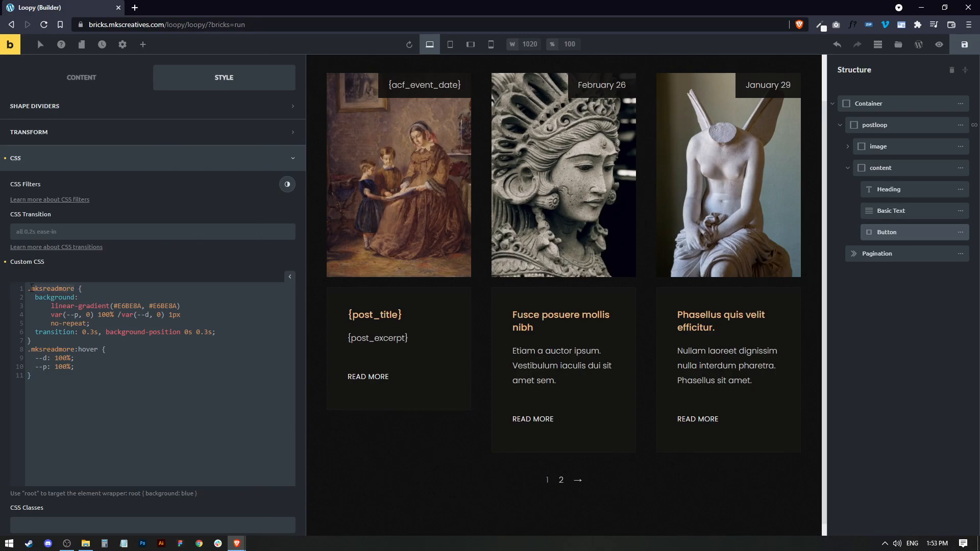
Step: Assign the CSS class mksreadmore to the card's Button
{"action": "scroll", "coordinate": [128, 382], "scroll_direction": "down", "scroll_amount": 2}
{"action": "left_click", "coordinate": [27, 439]}
{"action": "type", "text": "mksreadmore"}
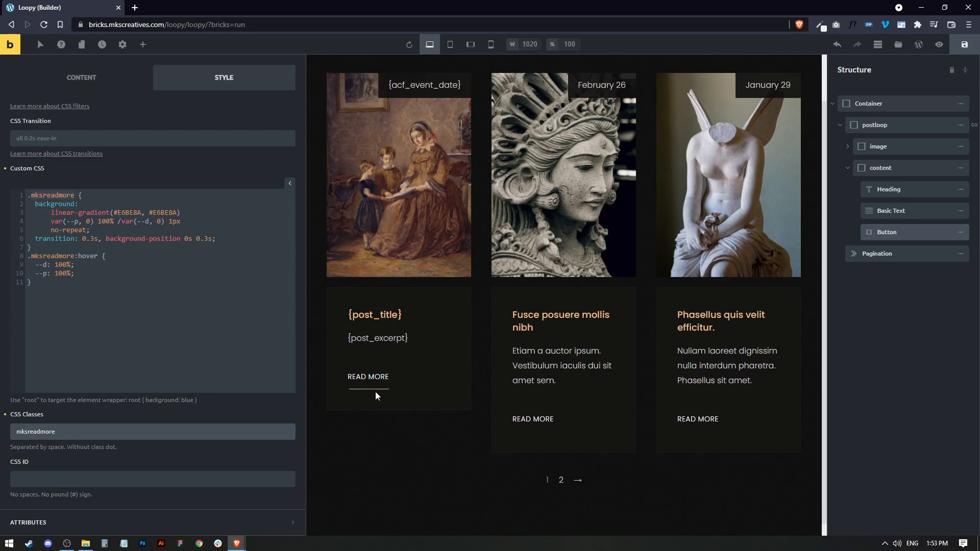
Step: Set the Button's bottom padding to 0 and check the result in the page preview
{"action": "scroll", "coordinate": [153, 135], "scroll_direction": "up", "scroll_amount": 6}
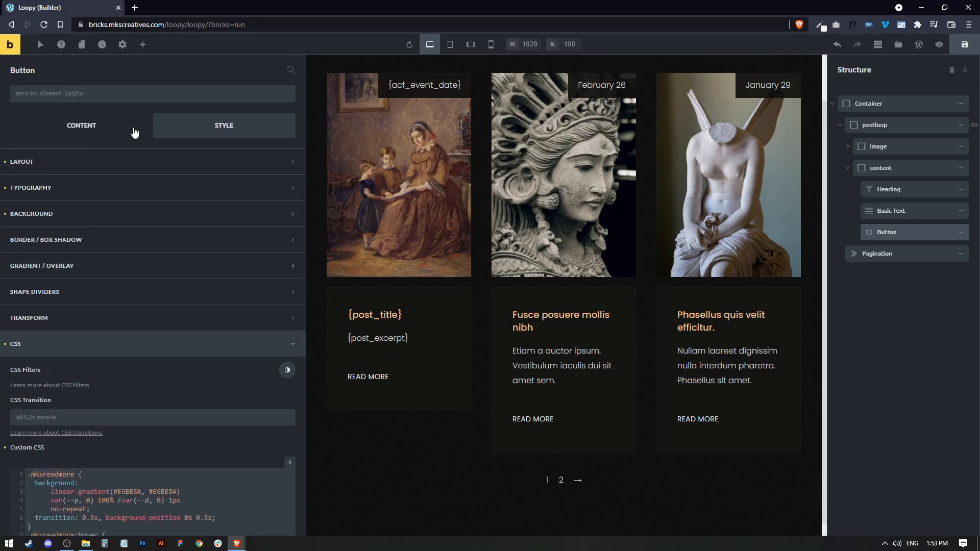
{"action": "left_click", "coordinate": [96, 163]}
{"action": "left_click", "coordinate": [95, 280]}
{"action": "type", "text": "5"}
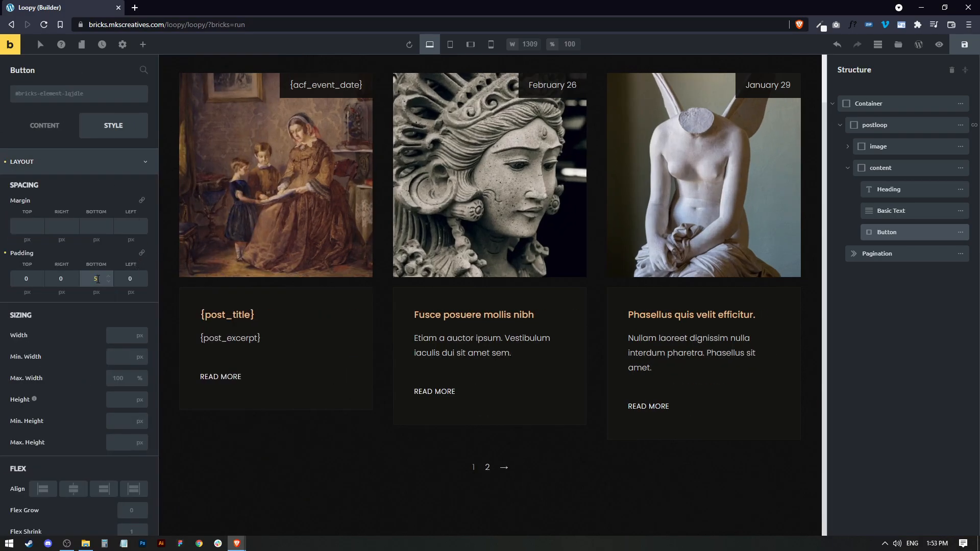
{"action": "key", "text": "BackSpace"}
{"action": "type", "text": "0"}
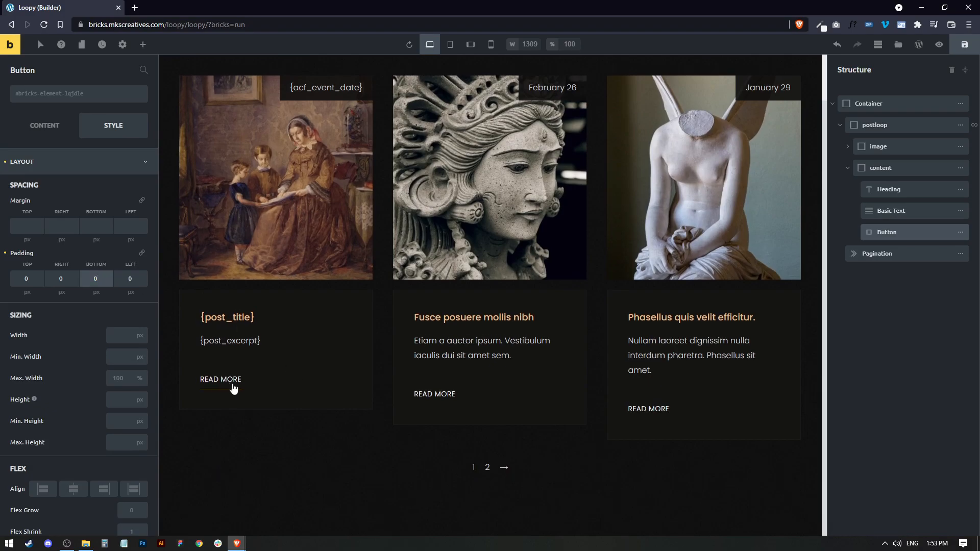
{"action": "left_click", "coordinate": [939, 44]}
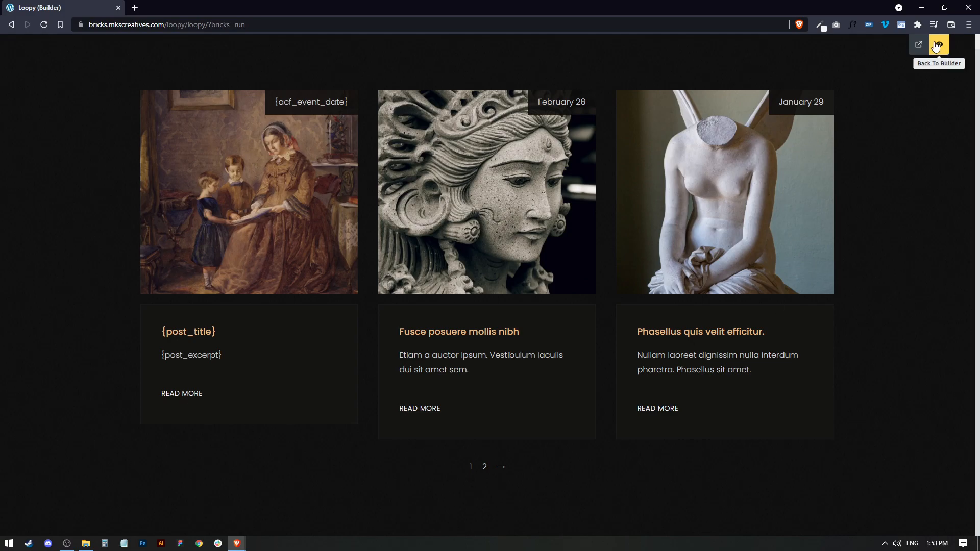
{"action": "left_click", "coordinate": [939, 45]}
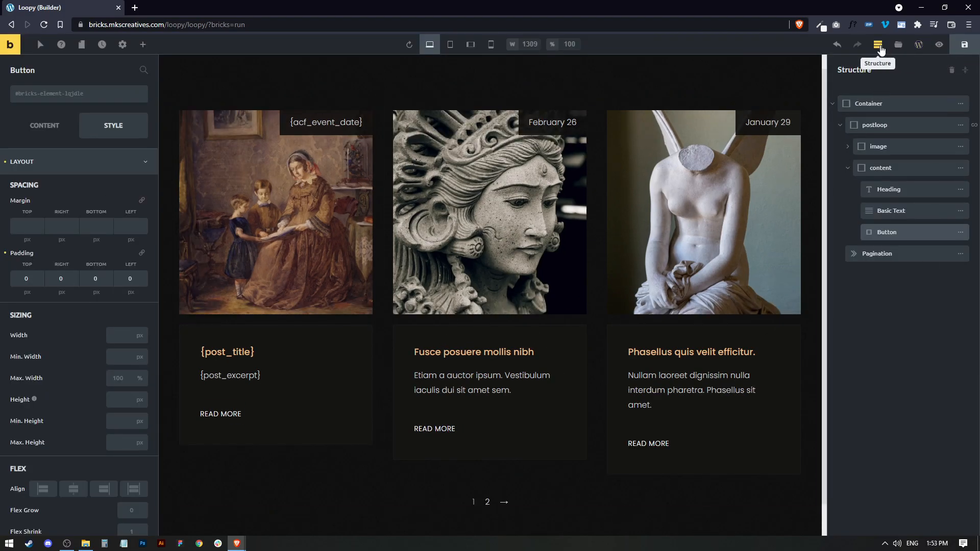
Step: Set the postloop container's padding to 10 px on all four sides for the tablet portrait breakpoint
{"action": "left_click", "coordinate": [458, 45]}
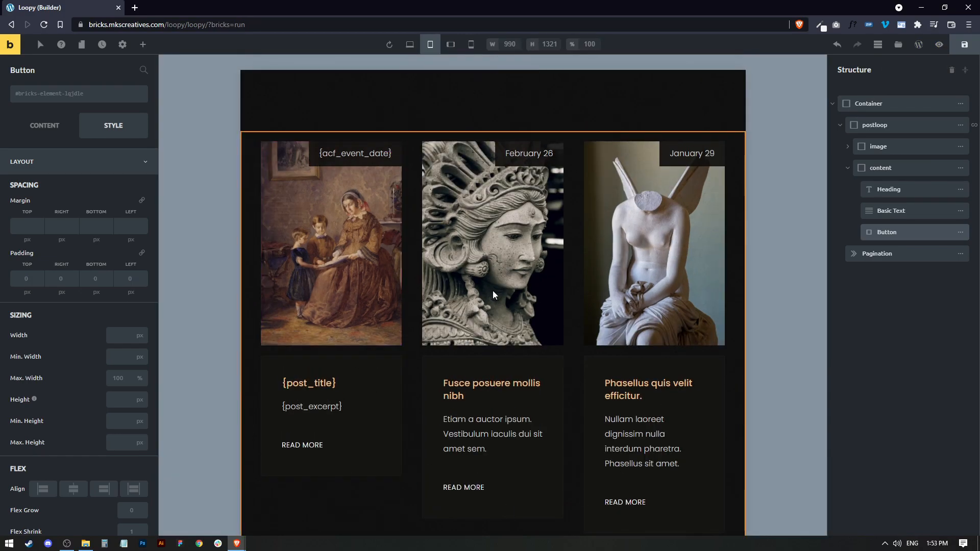
{"action": "left_click", "coordinate": [888, 126]}
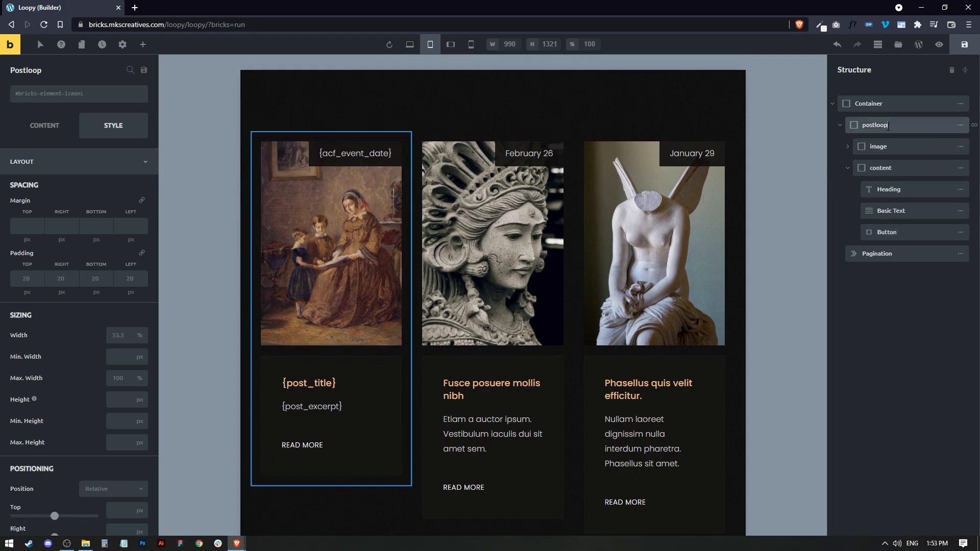
{"action": "left_click", "coordinate": [28, 279]}
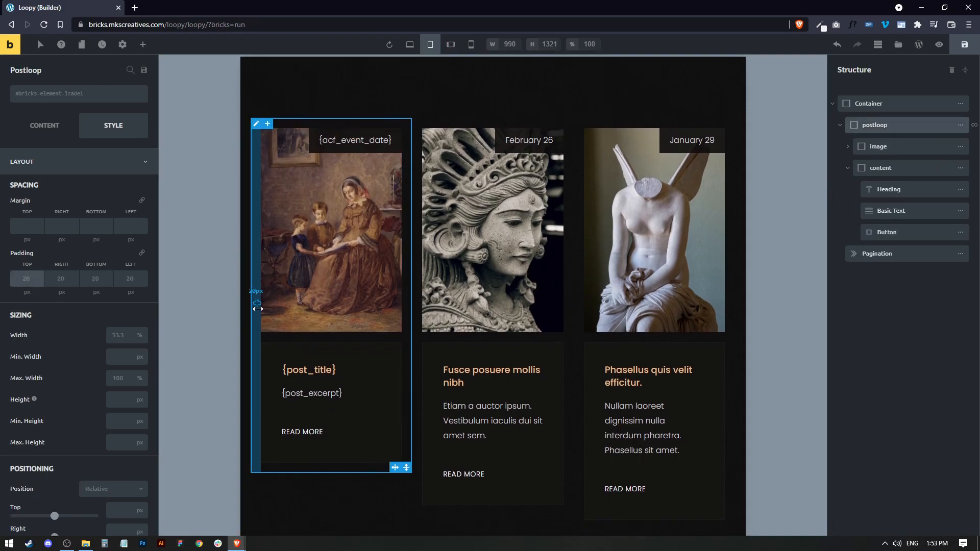
{"action": "type", "text": "10"}
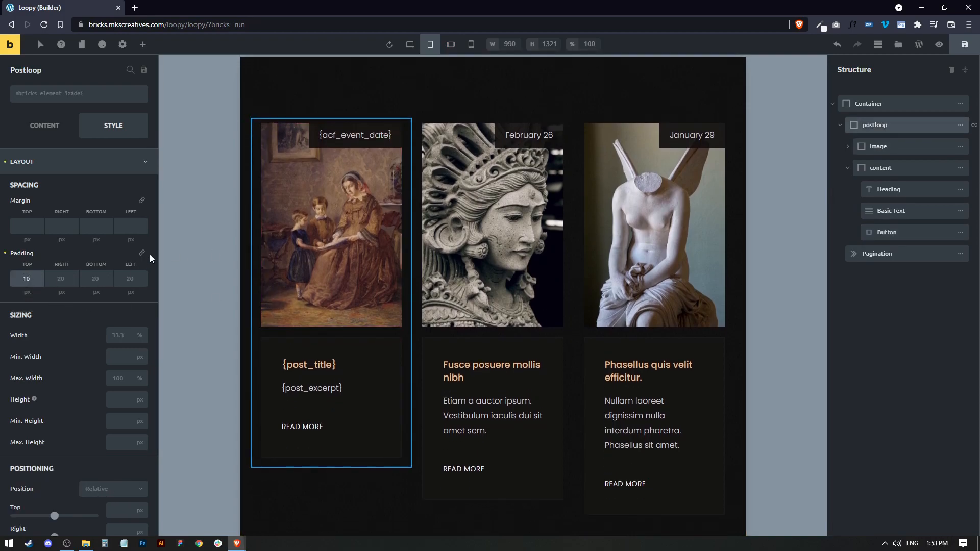
{"action": "left_click", "coordinate": [142, 253]}
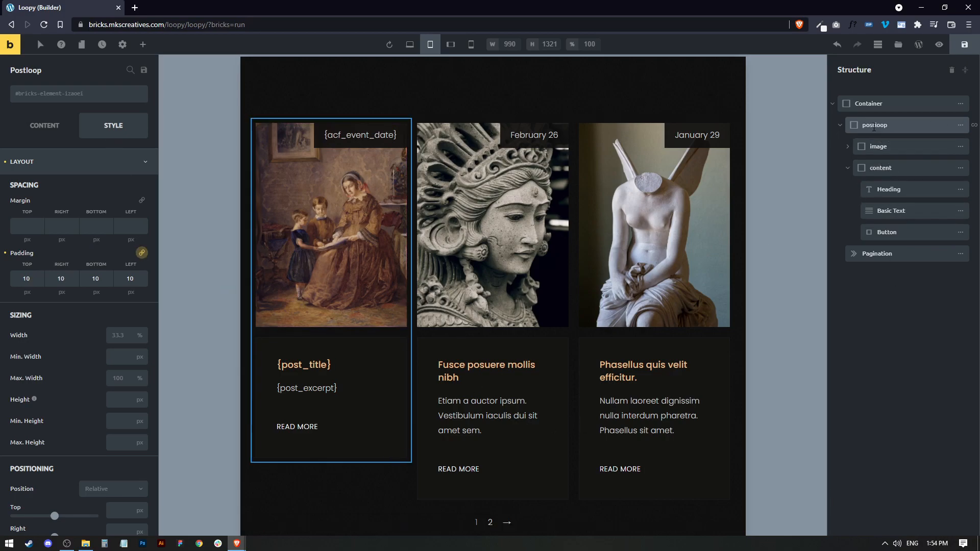
Step: Set the content container's padding to 20 px on all four sides for the tablet portrait breakpoint
{"action": "left_click", "coordinate": [888, 163]}
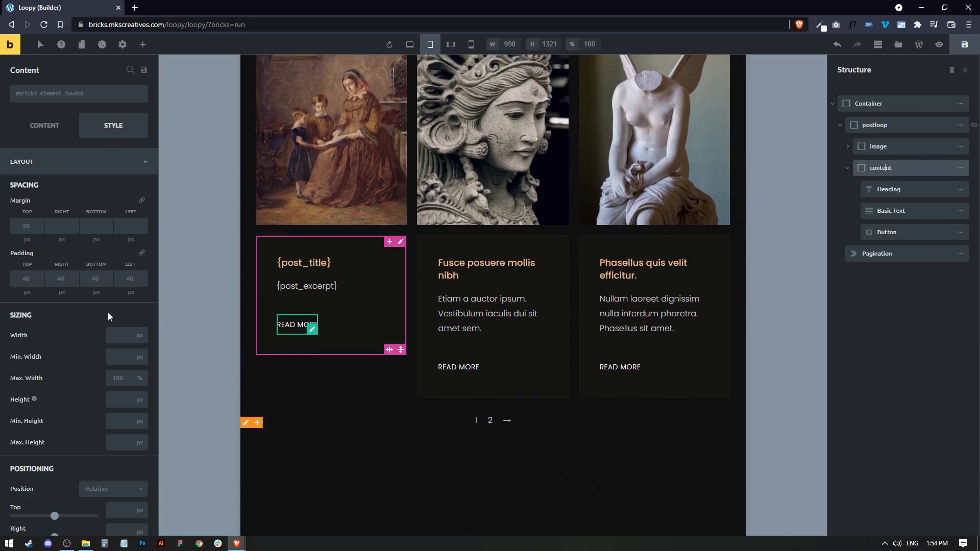
{"action": "left_click", "coordinate": [24, 277]}
{"action": "type", "text": "20"}
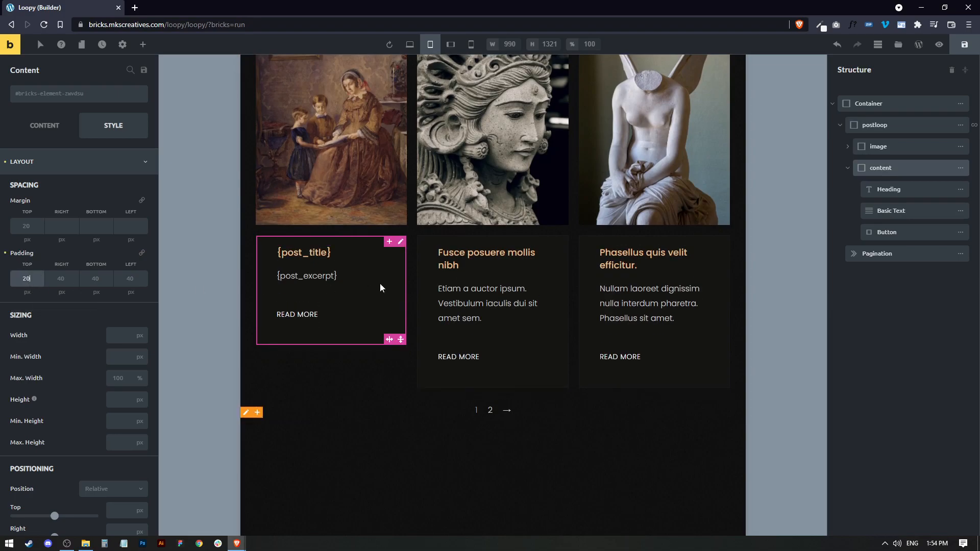
{"action": "left_click", "coordinate": [143, 253]}
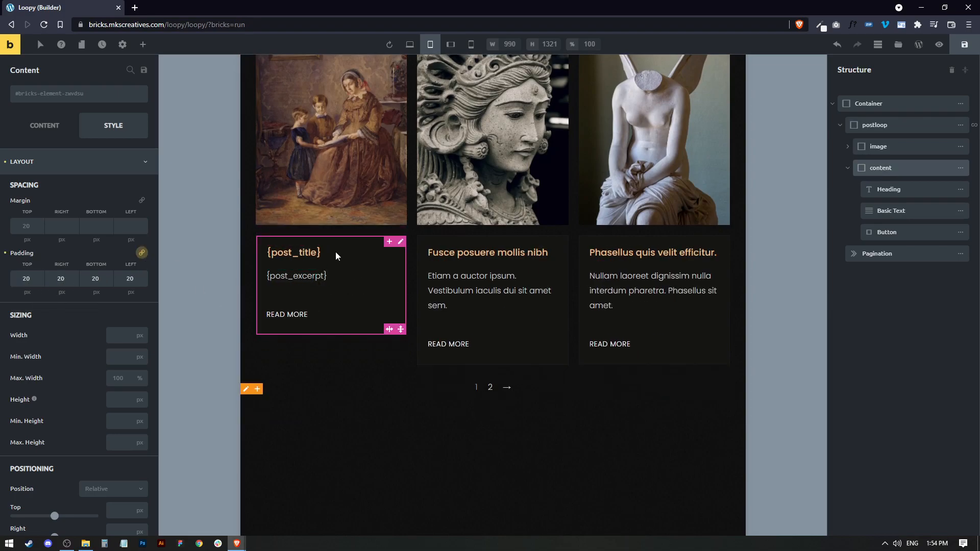
{"action": "scroll", "coordinate": [612, 306], "scroll_direction": "up", "scroll_amount": 2}
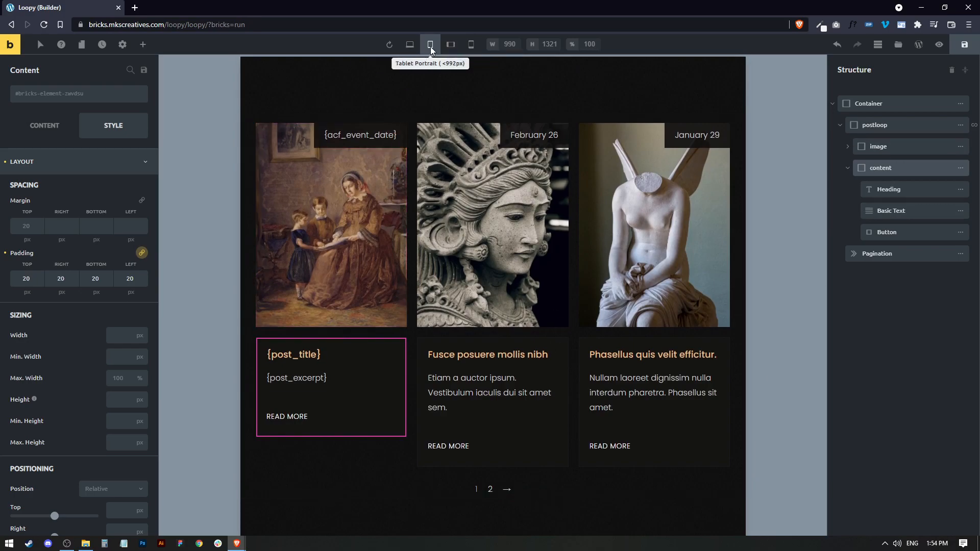
Step: Check the cards at the mobile landscape breakpoint, and set the postloop container's width to 50% for tablet portrait
{"action": "left_click", "coordinate": [450, 45]}
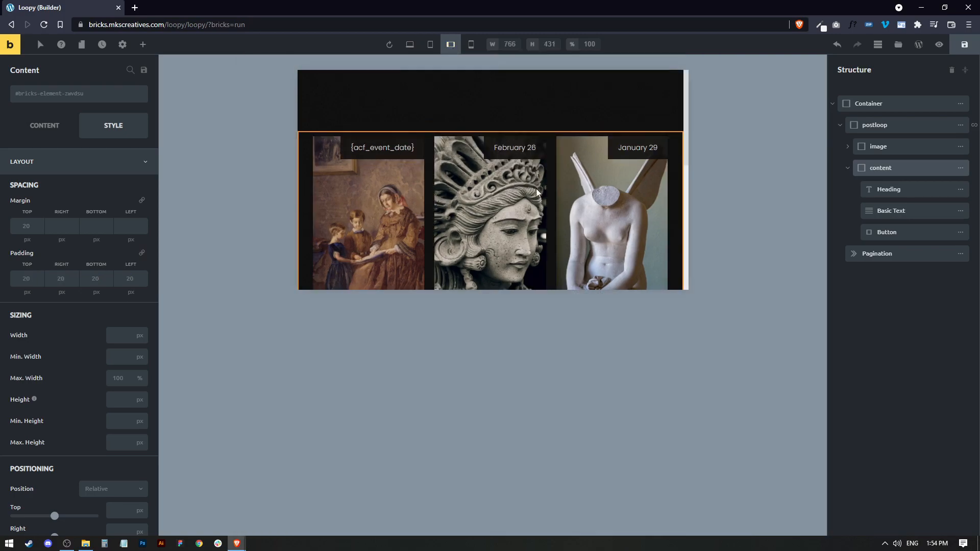
{"action": "scroll", "coordinate": [548, 263], "scroll_direction": "down", "scroll_amount": 6}
{"action": "scroll", "coordinate": [537, 287], "scroll_direction": "up", "scroll_amount": 6}
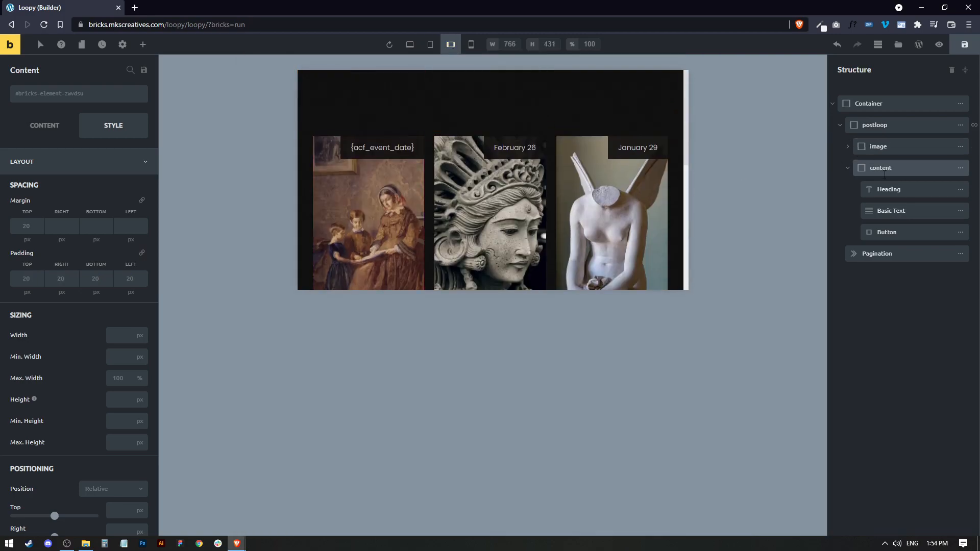
{"action": "left_click", "coordinate": [936, 127]}
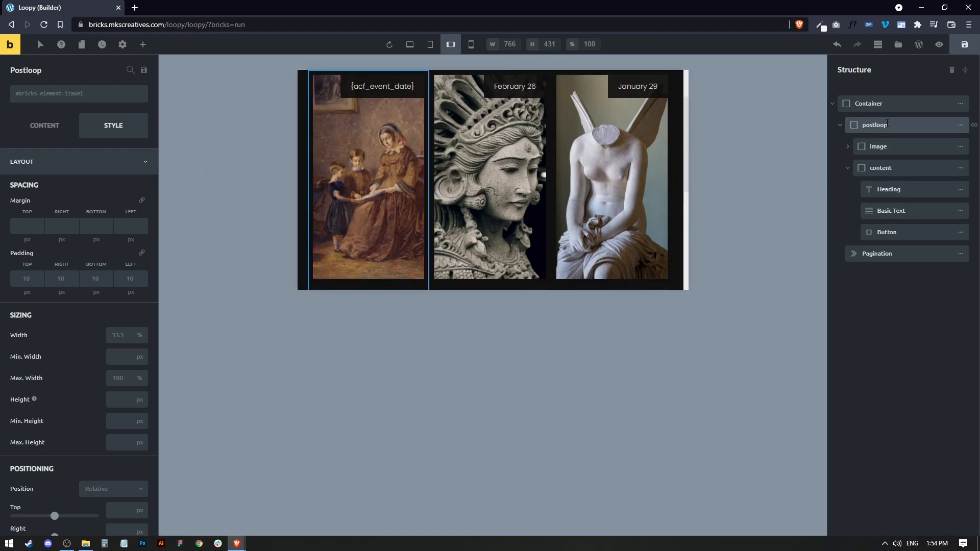
{"action": "left_click", "coordinate": [430, 44]}
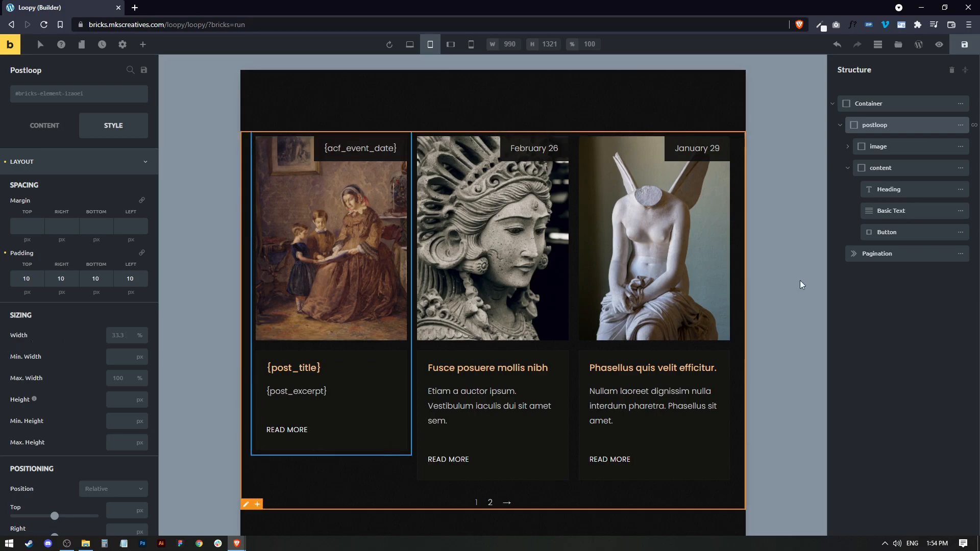
{"action": "left_click", "coordinate": [839, 125]}
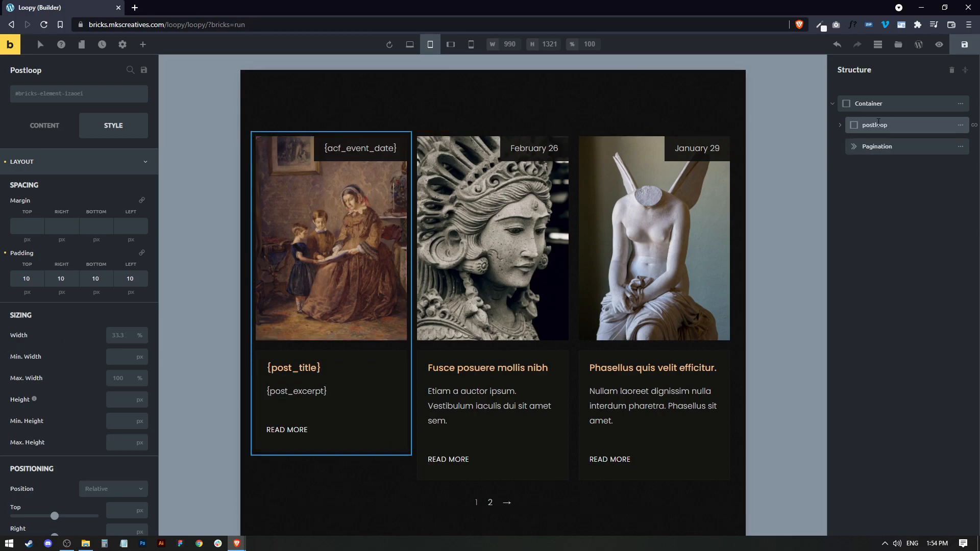
{"action": "left_click", "coordinate": [114, 335]}
{"action": "type", "text": "50"}
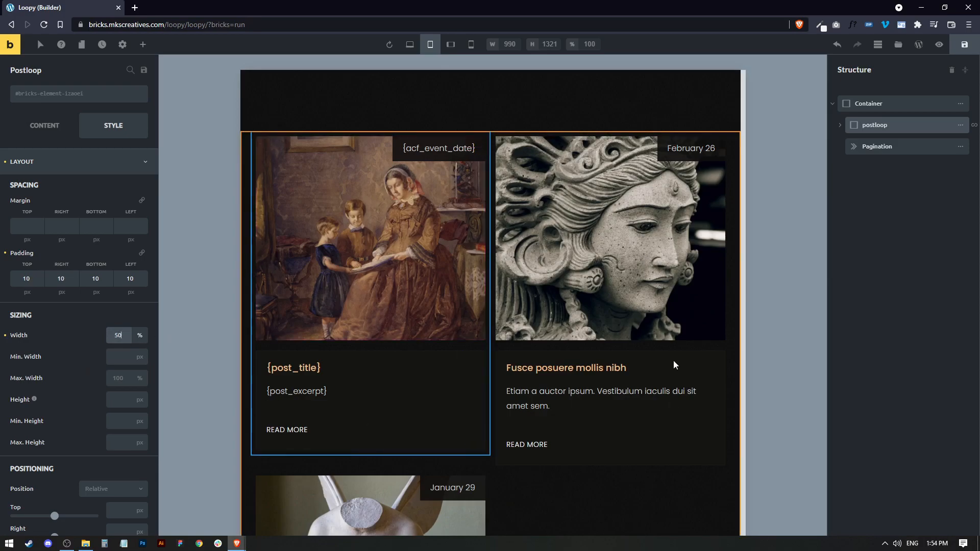
{"action": "scroll", "coordinate": [599, 484], "scroll_direction": "down", "scroll_amount": 3}
{"action": "scroll", "coordinate": [613, 422], "scroll_direction": "up", "scroll_amount": 2}
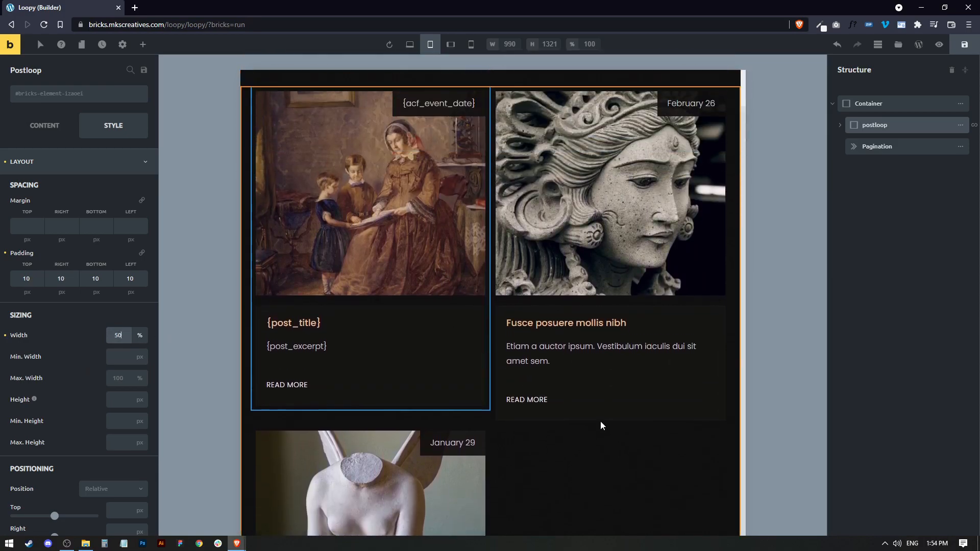
{"action": "scroll", "coordinate": [613, 421], "scroll_direction": "up", "scroll_amount": 1}
{"action": "scroll", "coordinate": [613, 421], "scroll_direction": "down", "scroll_amount": 3}
{"action": "scroll", "coordinate": [547, 406], "scroll_direction": "up", "scroll_amount": 3}
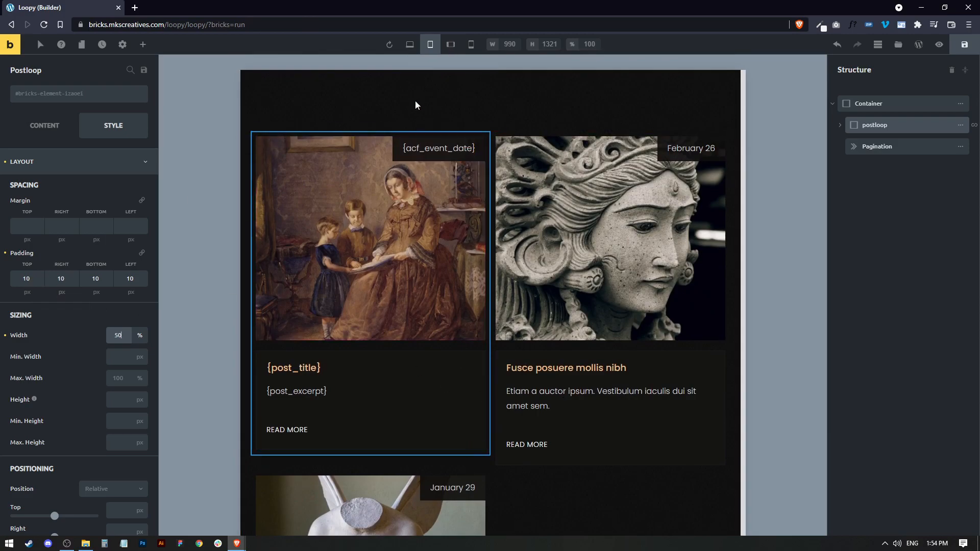
Step: Set the postloop container's width to 100% for the mobile landscape breakpoint and review the stacked cards
{"action": "left_click", "coordinate": [451, 45]}
{"action": "scroll", "coordinate": [568, 234], "scroll_direction": "down", "scroll_amount": 2}
{"action": "scroll", "coordinate": [568, 234], "scroll_direction": "down", "scroll_amount": 1}
{"action": "scroll", "coordinate": [522, 252], "scroll_direction": "up", "scroll_amount": 2}
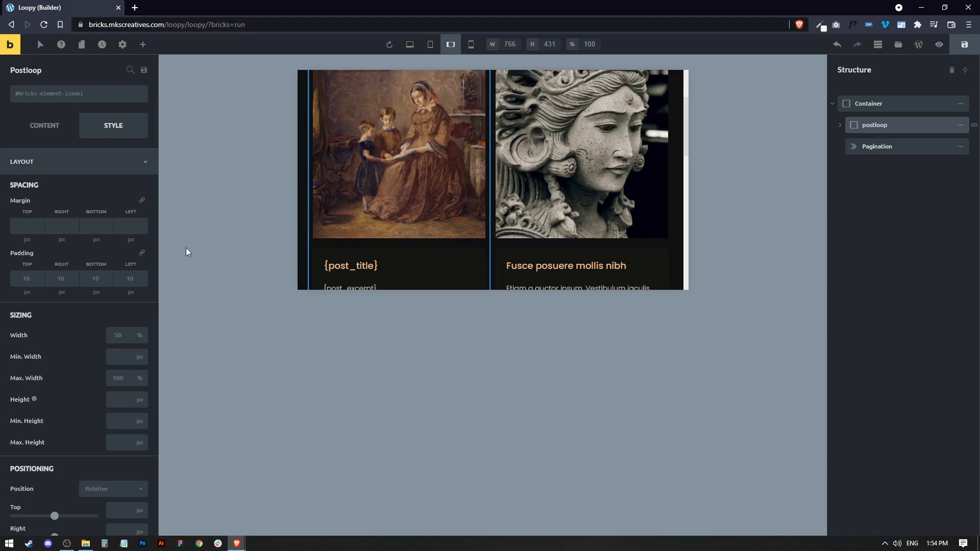
{"action": "left_click", "coordinate": [121, 335]}
{"action": "type", "text": "100"}
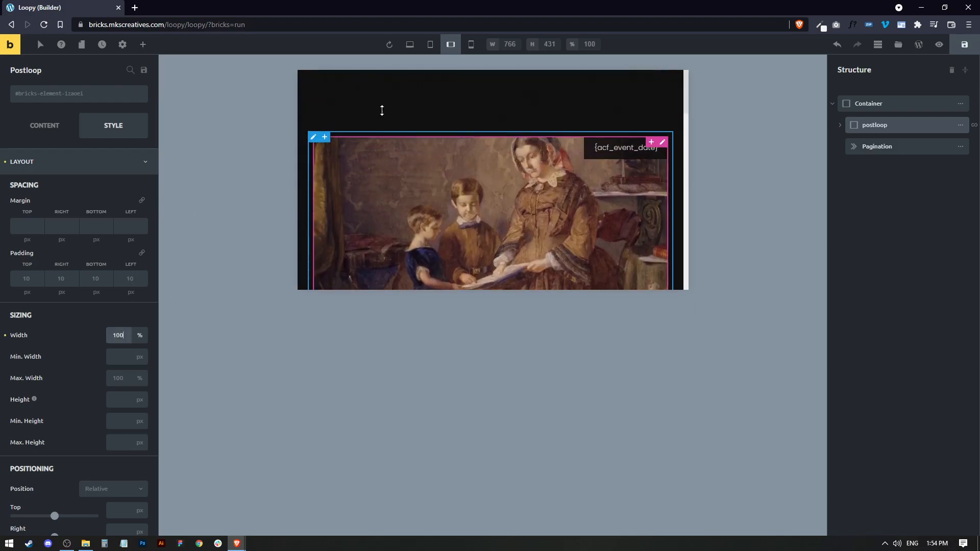
{"action": "scroll", "coordinate": [580, 209], "scroll_direction": "down", "scroll_amount": 6}
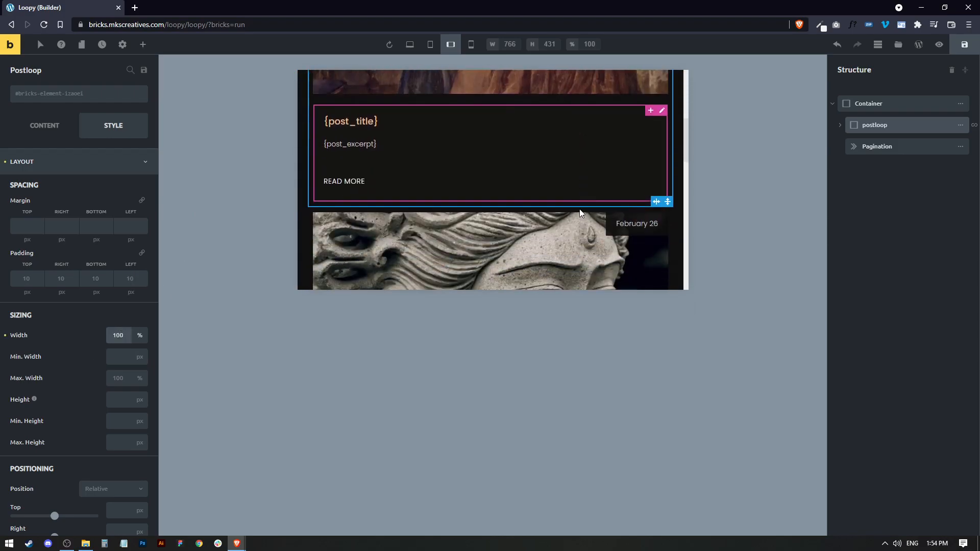
{"action": "scroll", "coordinate": [469, 240], "scroll_direction": "up", "scroll_amount": 4}
{"action": "scroll", "coordinate": [469, 240], "scroll_direction": "up", "scroll_amount": 2}
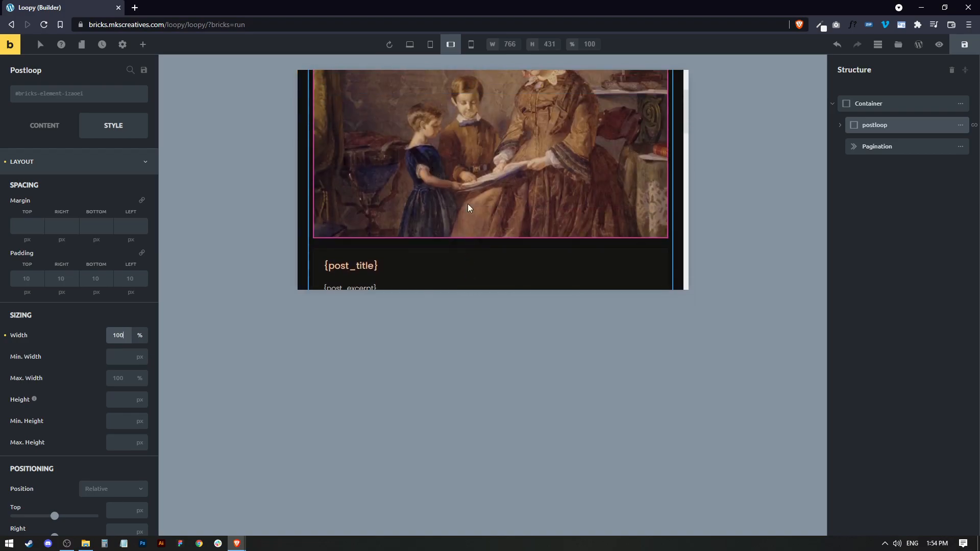
{"action": "scroll", "coordinate": [459, 214], "scroll_direction": "down", "scroll_amount": 3}
{"action": "scroll", "coordinate": [469, 250], "scroll_direction": "up", "scroll_amount": 4}
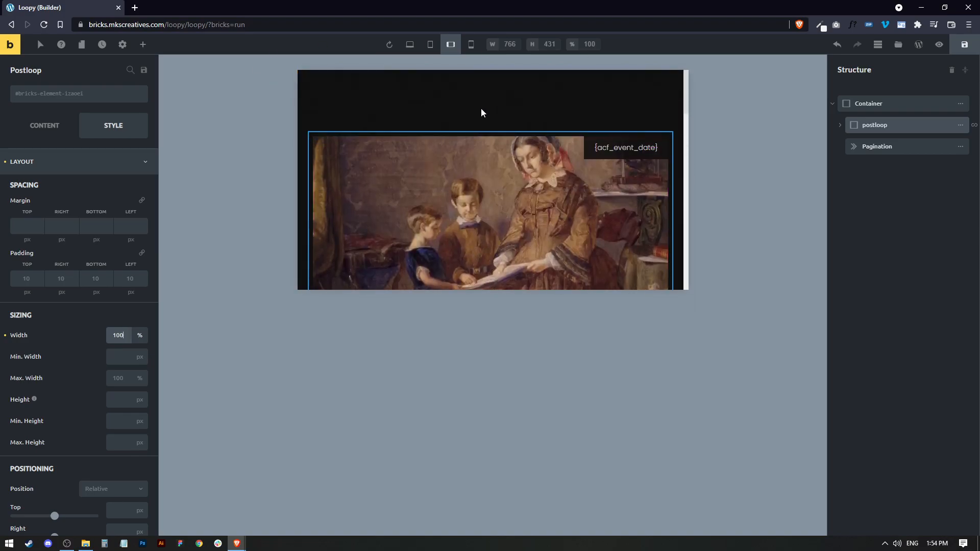
Step: Set the postloop container's left and right padding to 0 and its bottom padding to 20 px for mobile landscape
{"action": "left_click", "coordinate": [871, 125]}
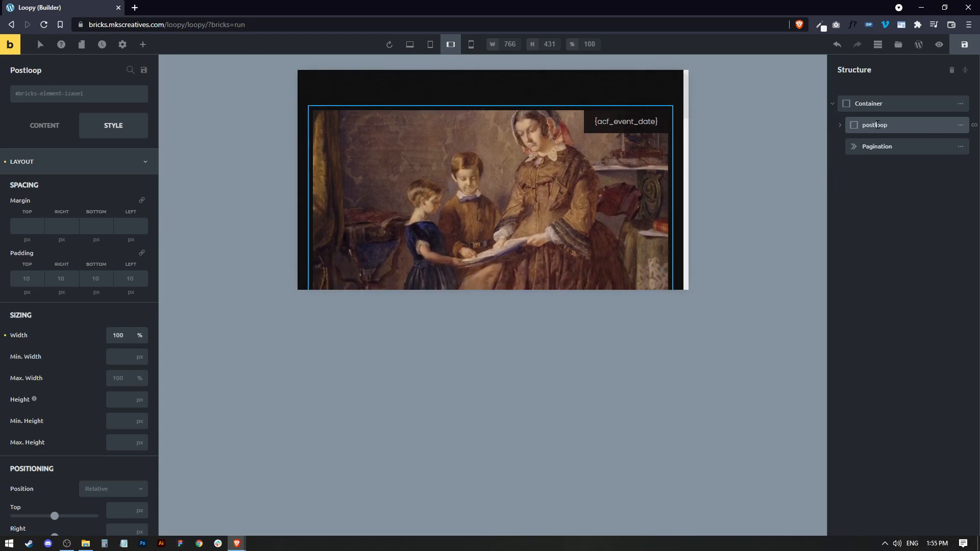
{"action": "left_click", "coordinate": [122, 281]}
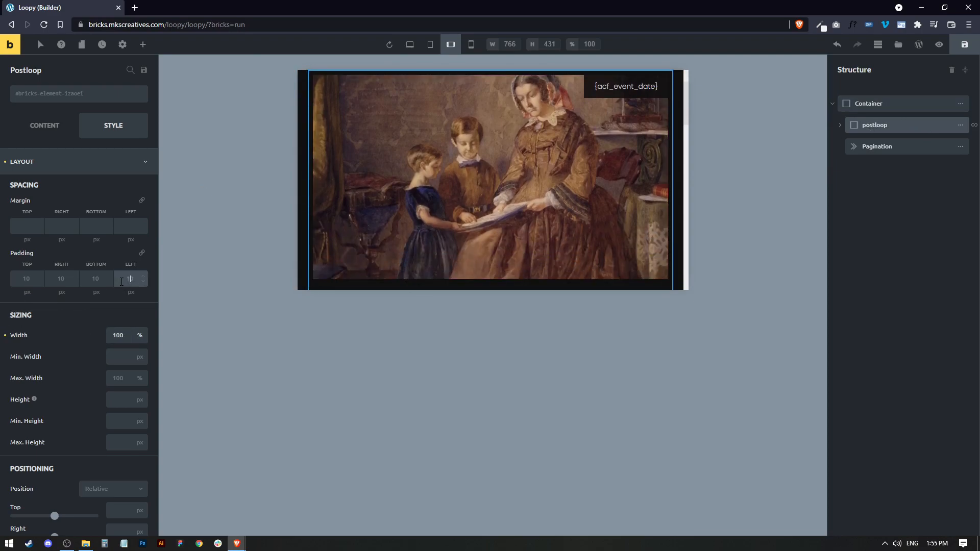
{"action": "type", "text": "0"}
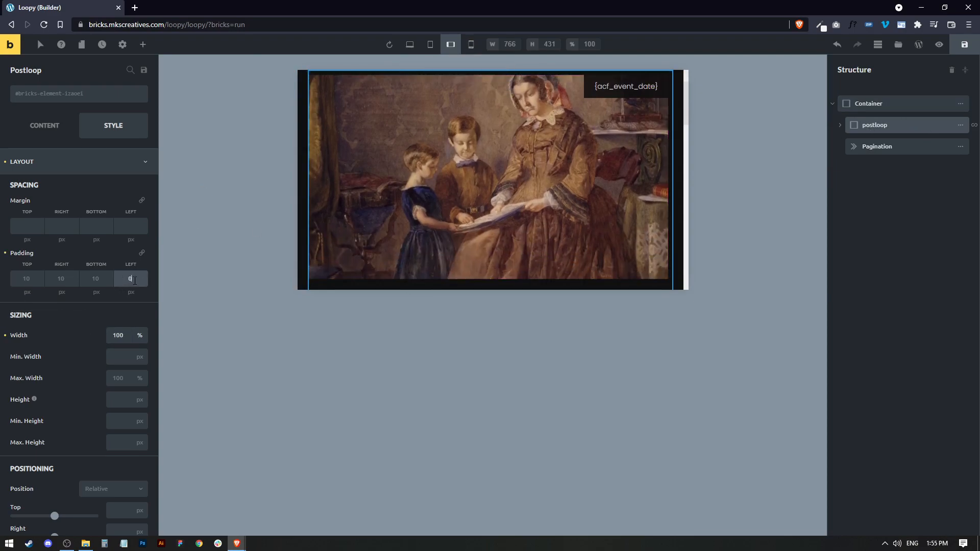
{"action": "left_click", "coordinate": [54, 276]}
{"action": "type", "text": "0"}
{"action": "scroll", "coordinate": [409, 224], "scroll_direction": "down", "scroll_amount": 2}
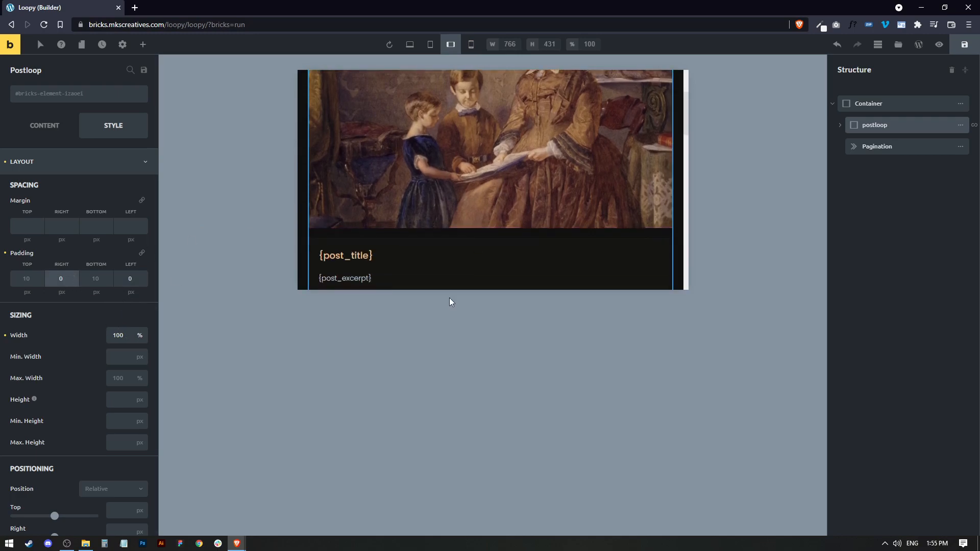
{"action": "scroll", "coordinate": [384, 228], "scroll_direction": "down", "scroll_amount": 4}
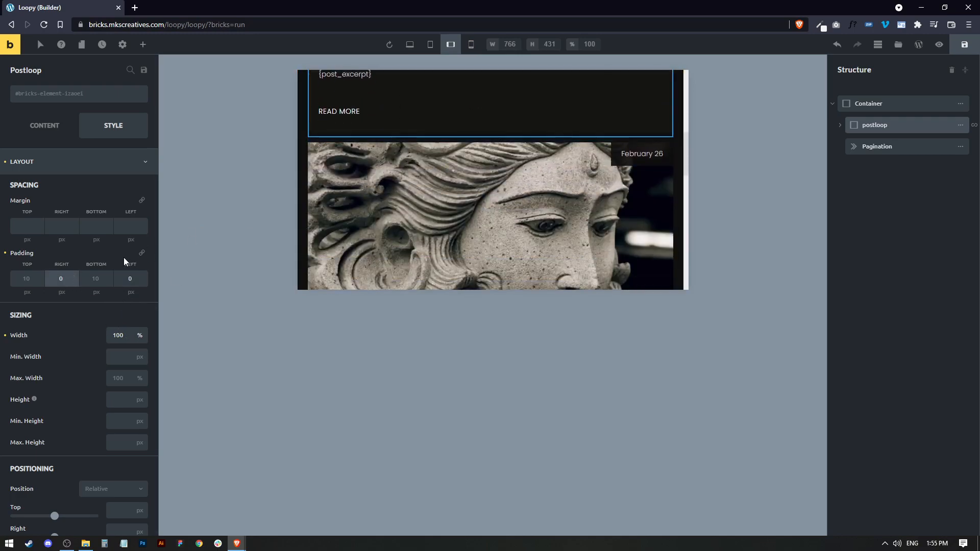
{"action": "left_click", "coordinate": [95, 276]}
{"action": "type", "text": "20"}
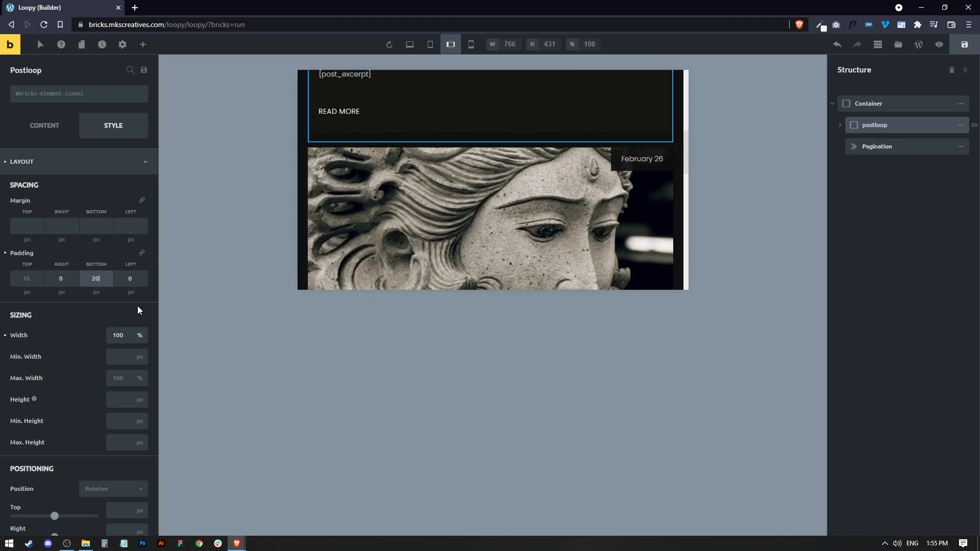
{"action": "scroll", "coordinate": [474, 137], "scroll_direction": "down", "scroll_amount": 1}
{"action": "scroll", "coordinate": [474, 139], "scroll_direction": "up", "scroll_amount": 4}
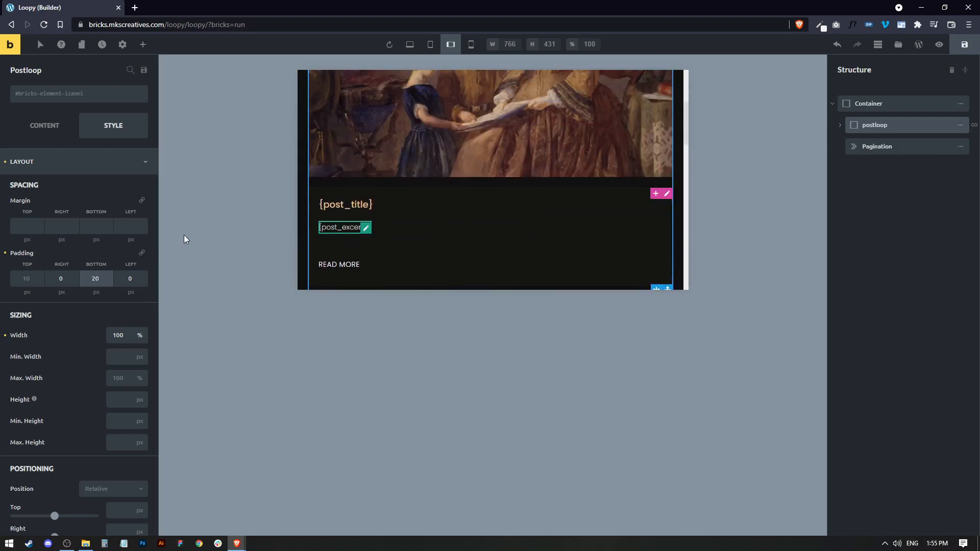
Step: Review the stacked cards and pagination at mobile landscape, and examine the cards at the mobile portrait breakpoint
{"action": "scroll", "coordinate": [529, 199], "scroll_direction": "down", "scroll_amount": 7}
{"action": "scroll", "coordinate": [483, 253], "scroll_direction": "up", "scroll_amount": 4}
{"action": "scroll", "coordinate": [458, 184], "scroll_direction": "up", "scroll_amount": 3}
{"action": "left_click", "coordinate": [467, 139]}
{"action": "scroll", "coordinate": [455, 186], "scroll_direction": "up", "scroll_amount": 2}
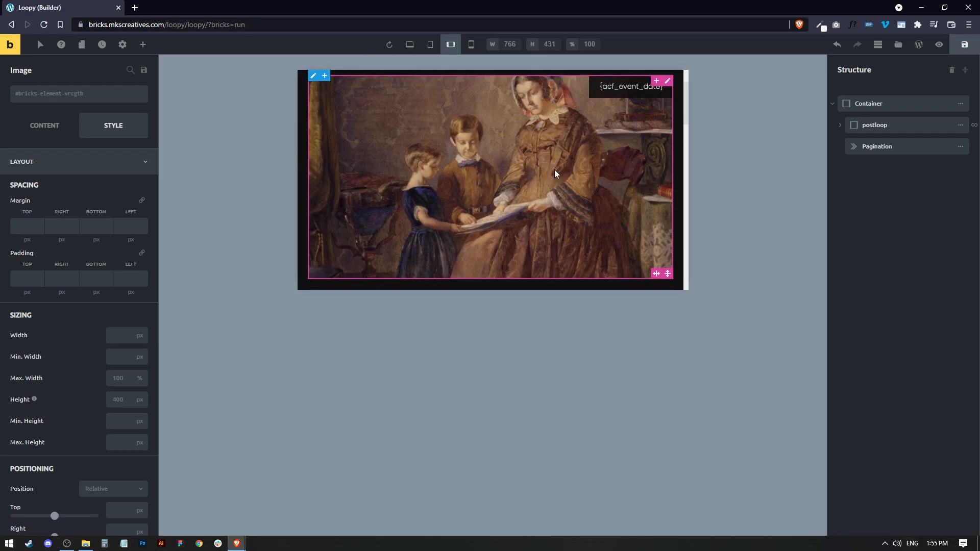
{"action": "scroll", "coordinate": [569, 193], "scroll_direction": "down", "scroll_amount": 10}
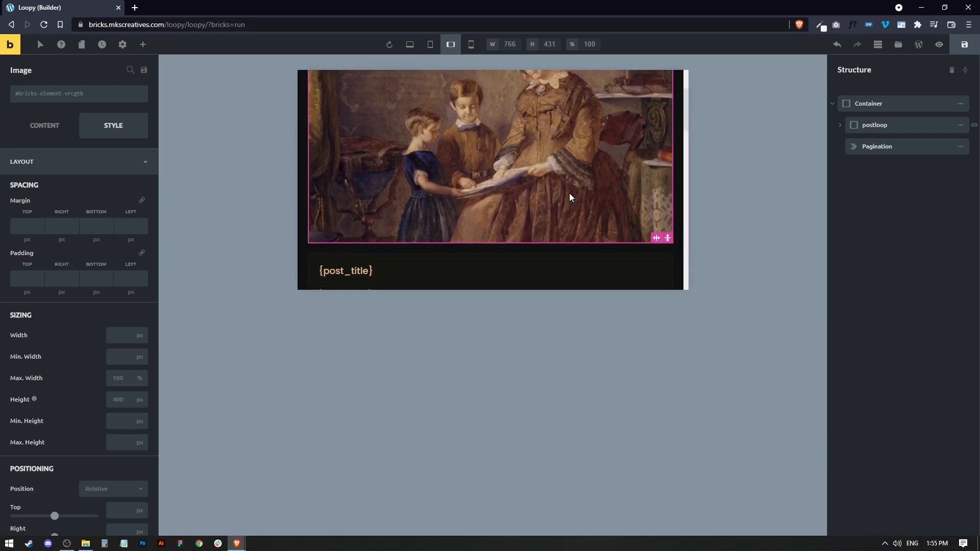
{"action": "scroll", "coordinate": [573, 164], "scroll_direction": "down", "scroll_amount": 3}
{"action": "scroll", "coordinate": [524, 190], "scroll_direction": "up", "scroll_amount": 3}
{"action": "scroll", "coordinate": [527, 213], "scroll_direction": "down", "scroll_amount": 2}
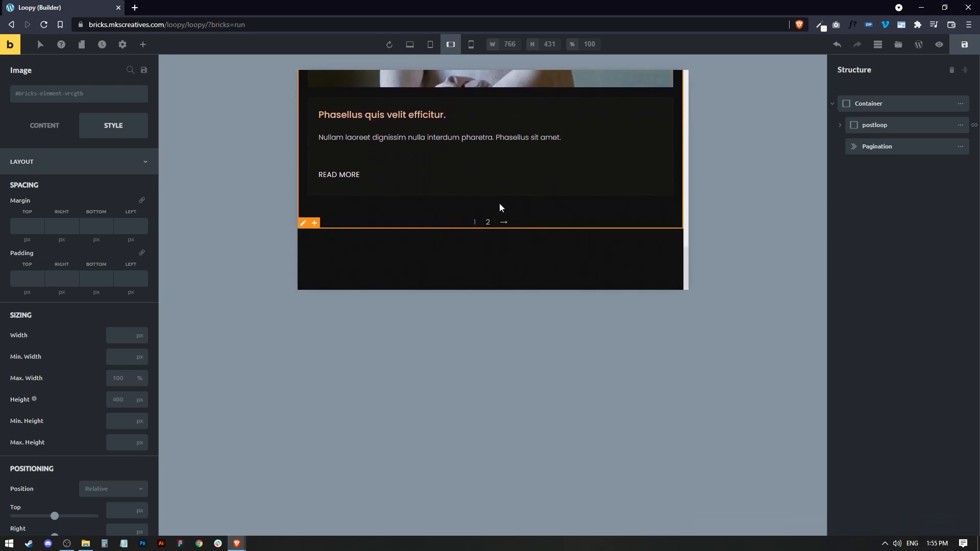
{"action": "scroll", "coordinate": [561, 203], "scroll_direction": "up", "scroll_amount": 2}
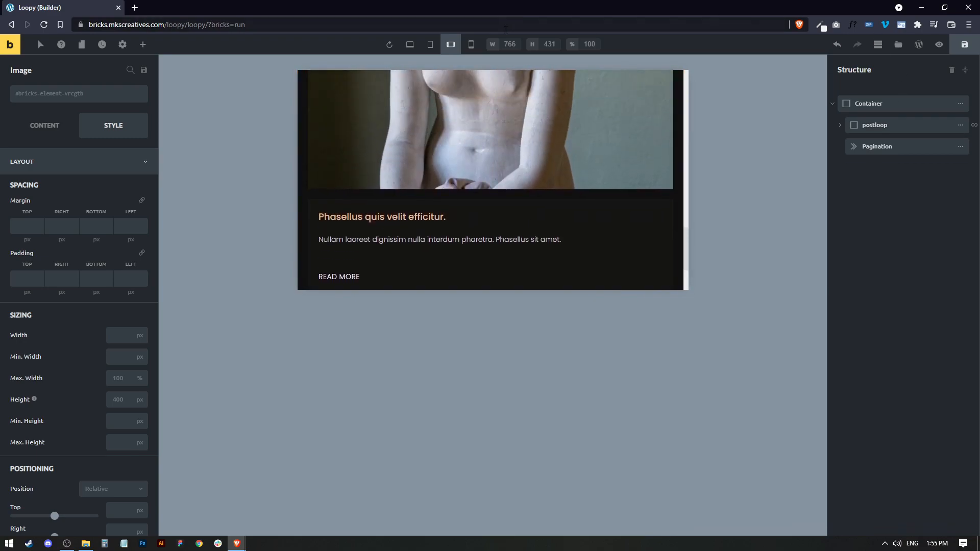
{"action": "left_click", "coordinate": [470, 44]}
{"action": "scroll", "coordinate": [480, 286], "scroll_direction": "up", "scroll_amount": 5}
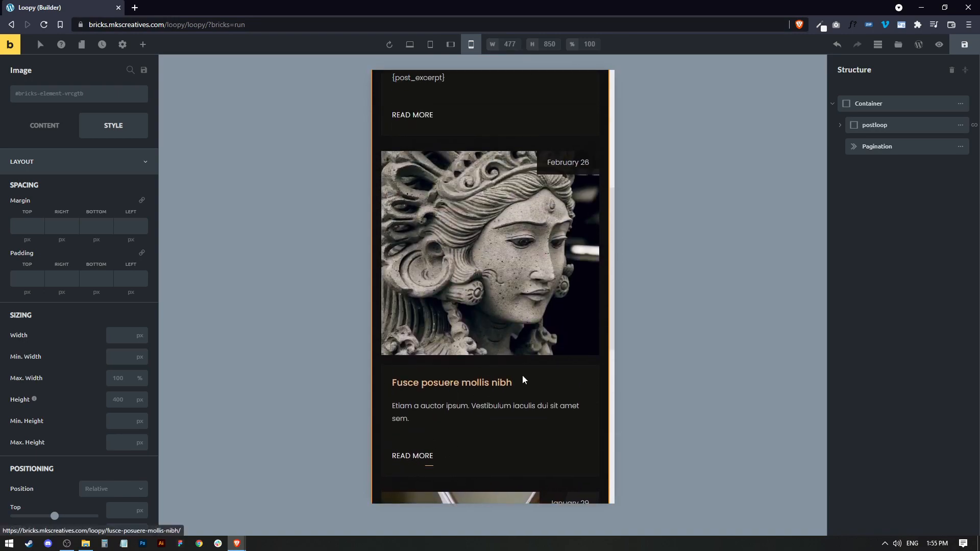
{"action": "scroll", "coordinate": [513, 372], "scroll_direction": "up", "scroll_amount": 4}
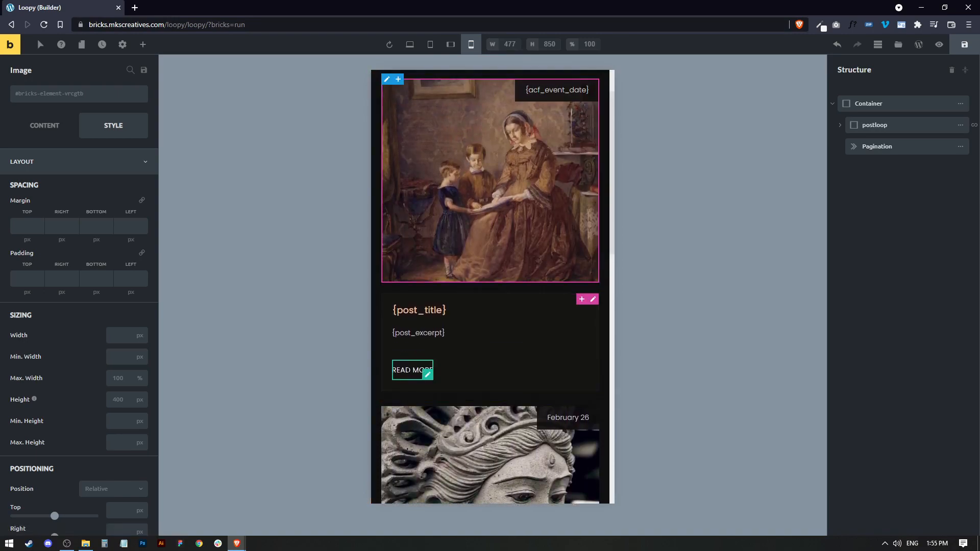
Step: At the desktop breakpoint, set the Read More button's :hover typography color to the gold palette swatch #e6be8a
{"action": "left_click", "coordinate": [412, 371]}
{"action": "left_click", "coordinate": [409, 45]}
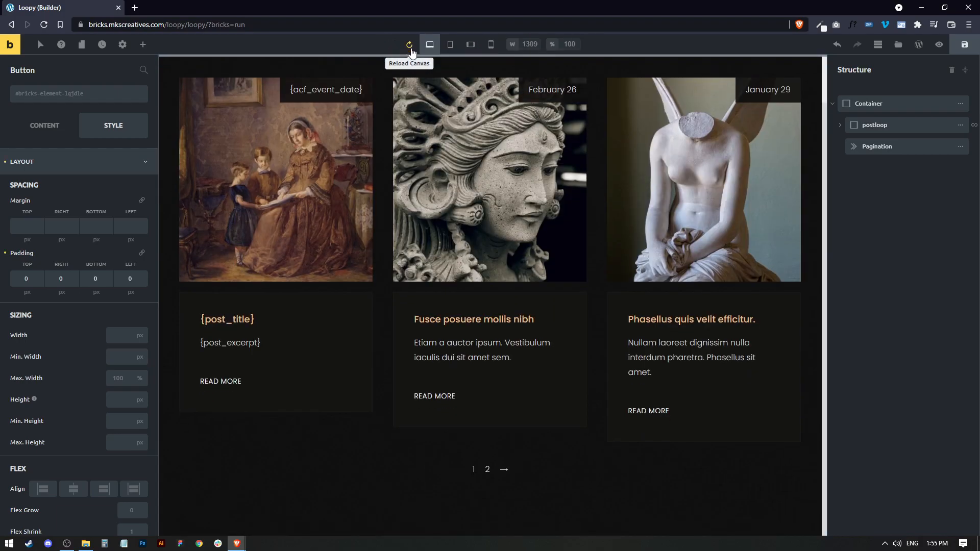
{"action": "left_click", "coordinate": [40, 46]}
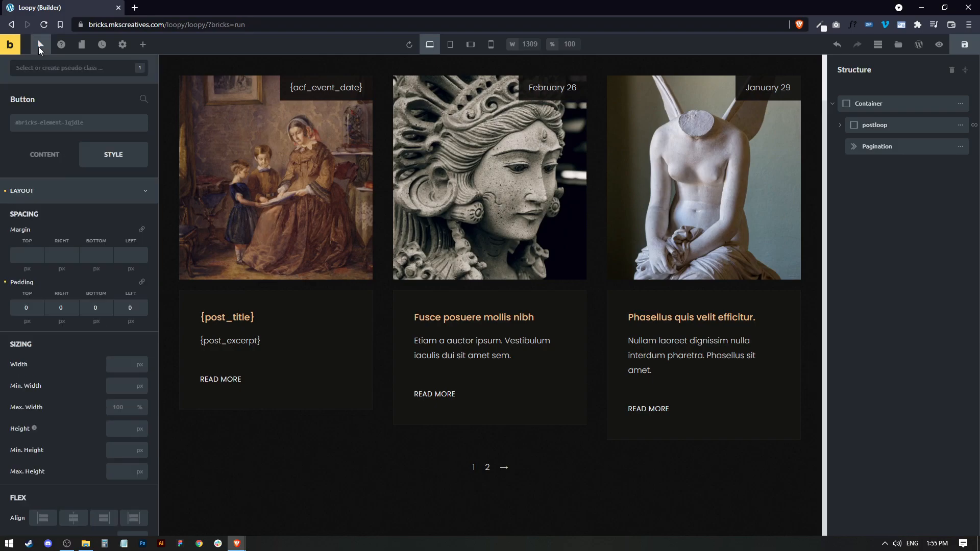
{"action": "left_click", "coordinate": [48, 68]}
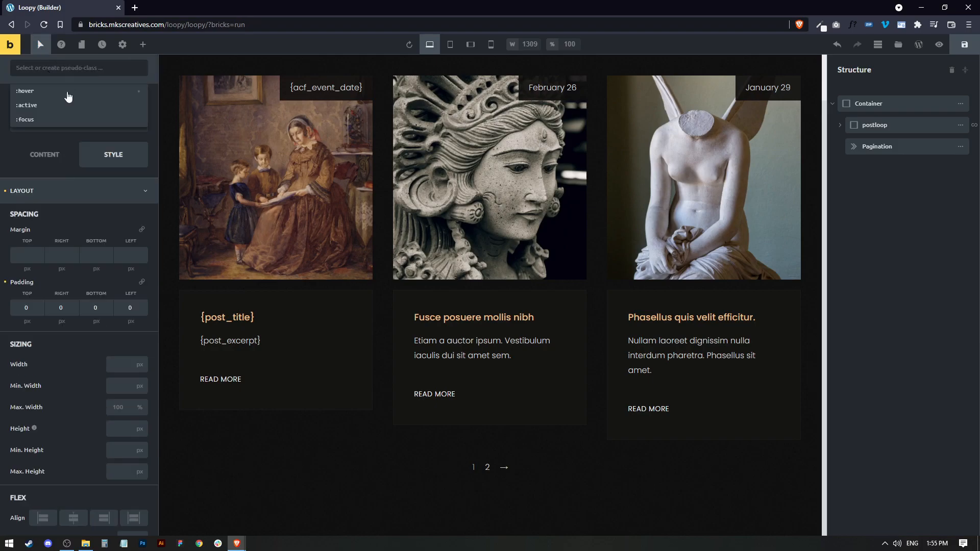
{"action": "left_click", "coordinate": [35, 96]}
{"action": "scroll", "coordinate": [63, 356], "scroll_direction": "down", "scroll_amount": 12}
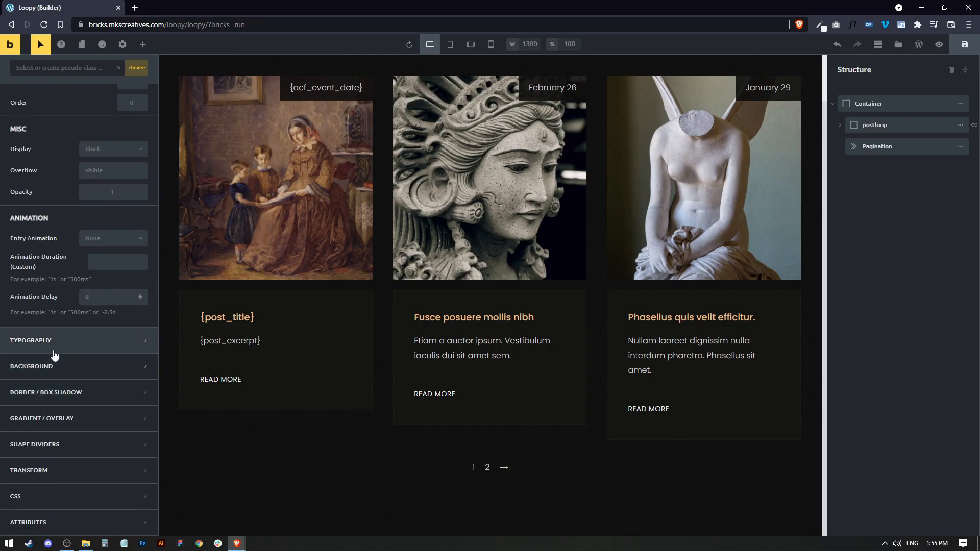
{"action": "left_click", "coordinate": [51, 341]}
{"action": "scroll", "coordinate": [118, 218], "scroll_direction": "up", "scroll_amount": 5}
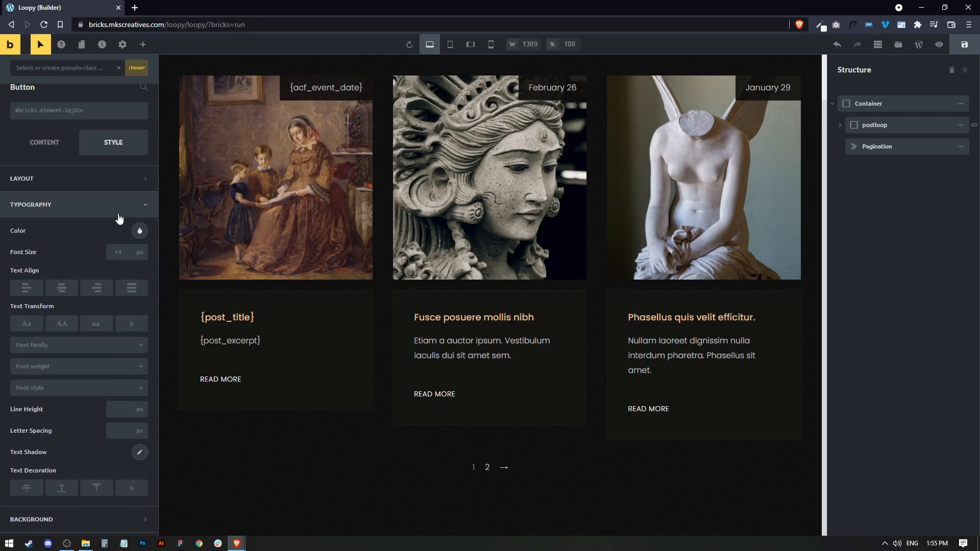
{"action": "left_click", "coordinate": [140, 231]}
{"action": "left_click", "coordinate": [103, 256]}
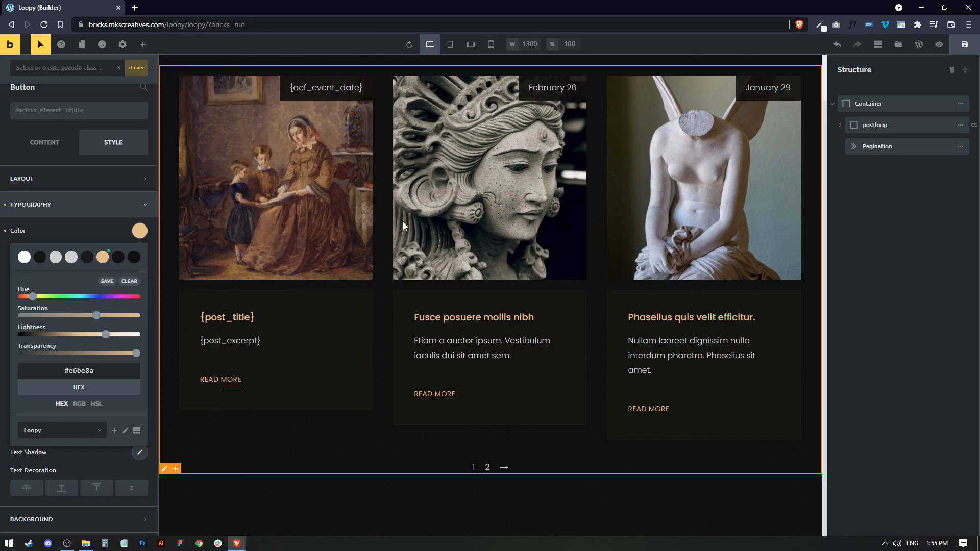
{"action": "left_click", "coordinate": [40, 45]}
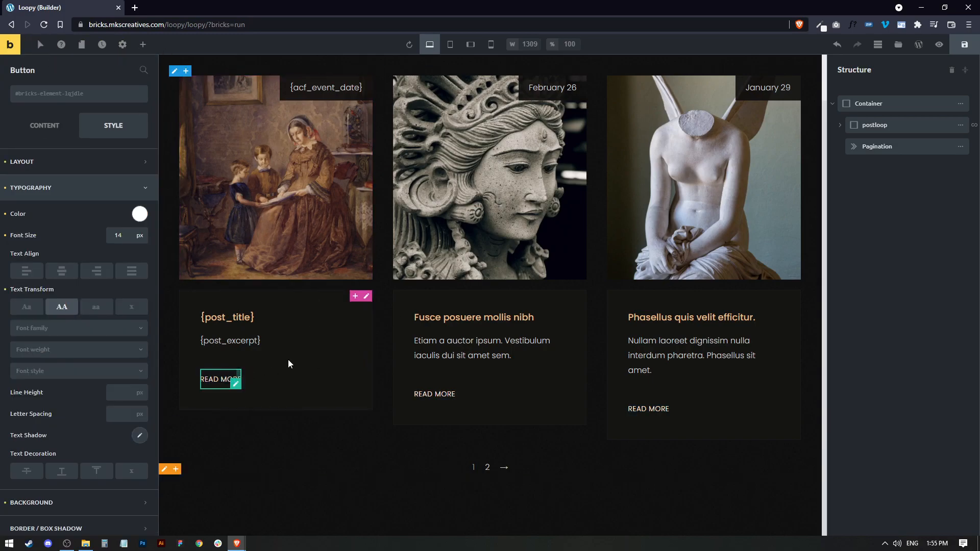
Step: Save the page, and preview the cards to check the hover effect on the Read More buttons
{"action": "left_click", "coordinate": [942, 47]}
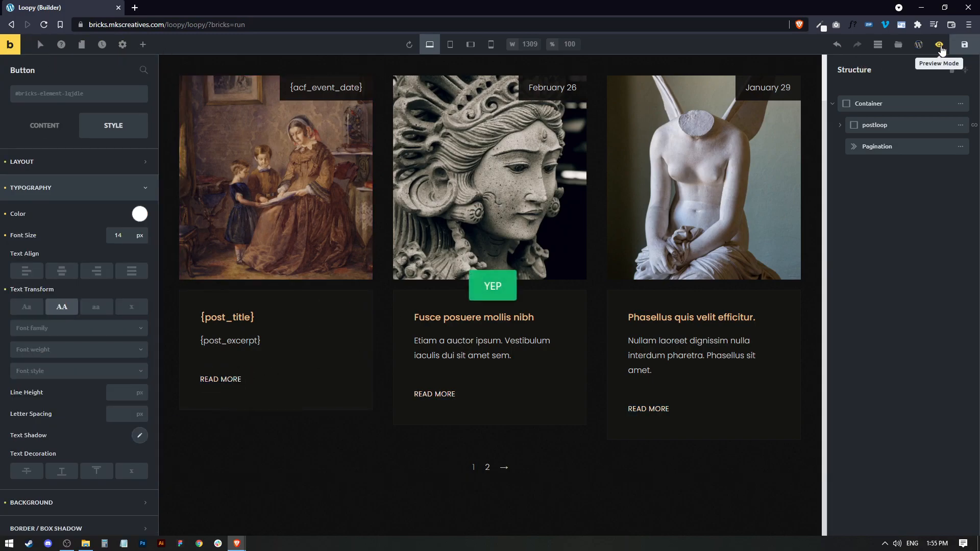
{"action": "left_click", "coordinate": [941, 47]}
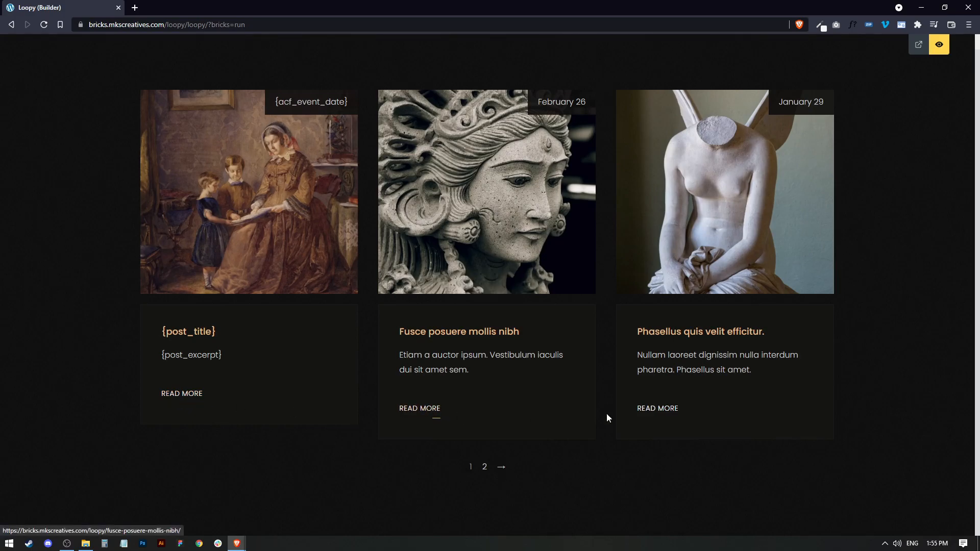
{"action": "scroll", "coordinate": [752, 381], "scroll_direction": "up", "scroll_amount": 1}
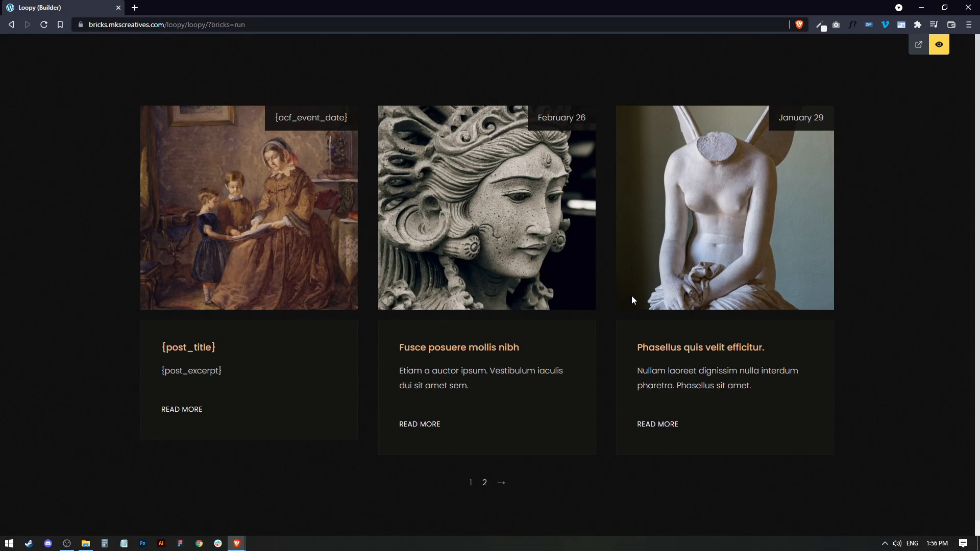
{"action": "left_click", "coordinate": [938, 47]}
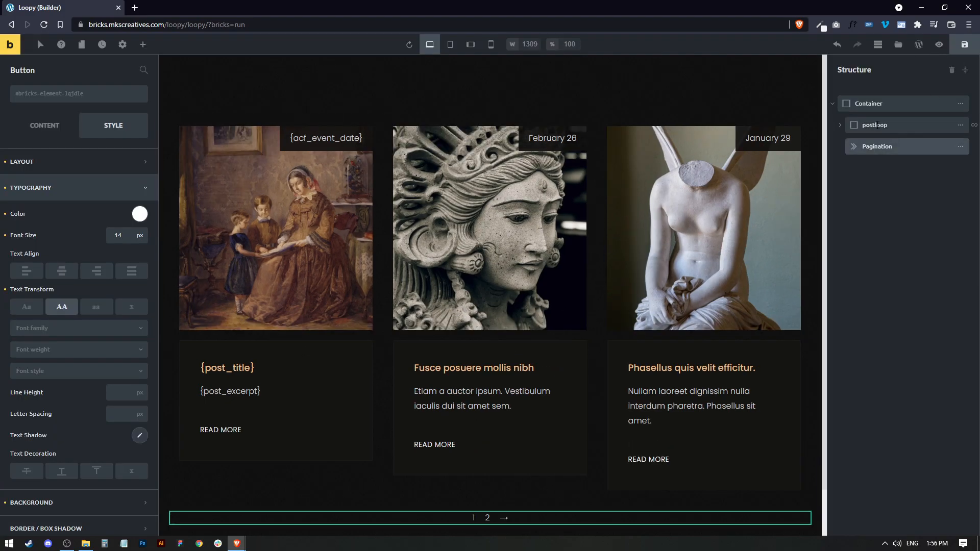
Step: Set the postloop container's query to 9 posts per page
{"action": "left_click", "coordinate": [185, 230]}
{"action": "left_click", "coordinate": [45, 125]}
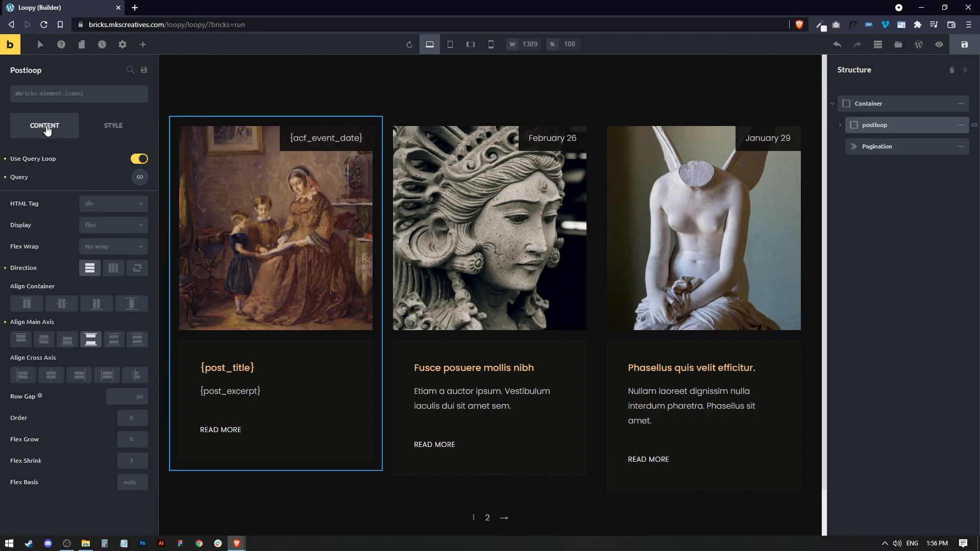
{"action": "left_click", "coordinate": [139, 177]}
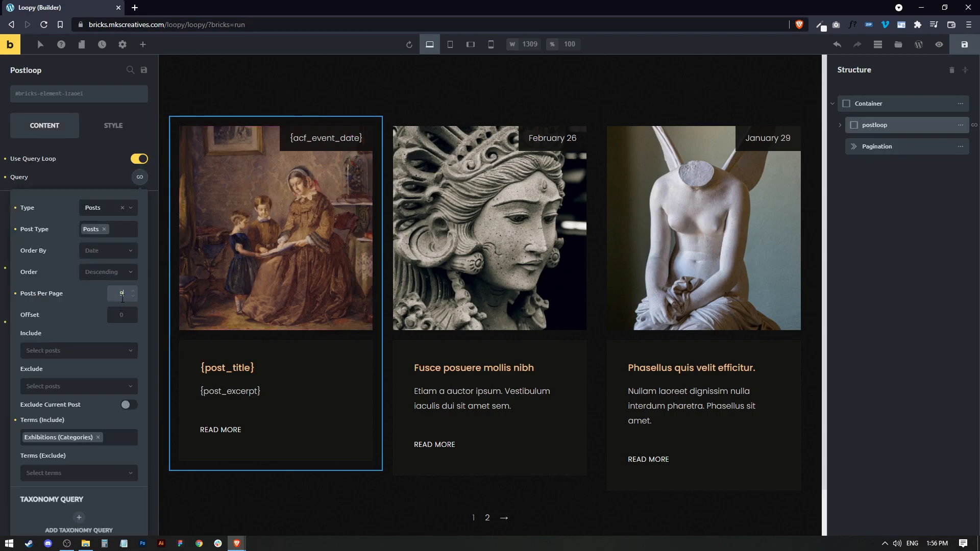
Step: Review all the exhibition cards and the pagination in the desktop grid, and save the page
{"action": "scroll", "coordinate": [568, 301], "scroll_direction": "down", "scroll_amount": 5}
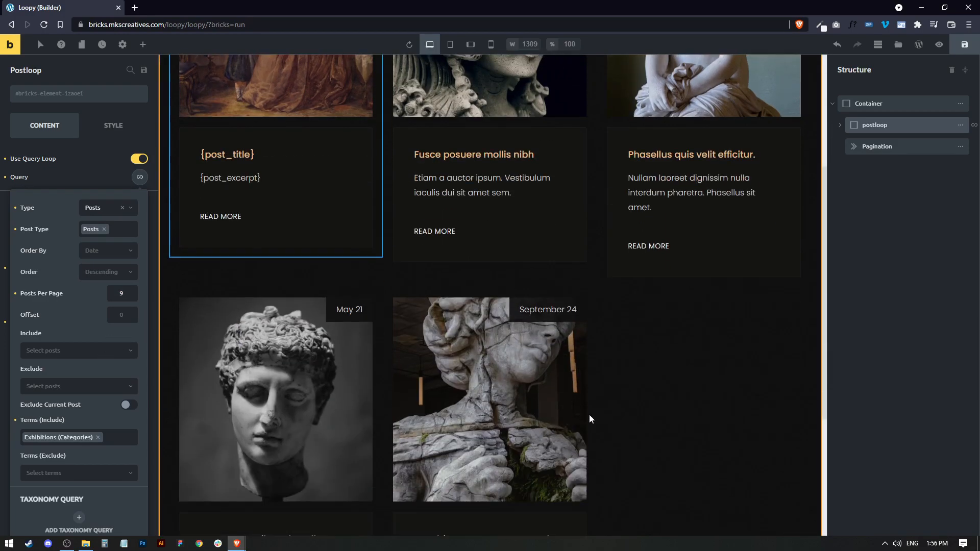
{"action": "scroll", "coordinate": [521, 301], "scroll_direction": "down", "scroll_amount": 3}
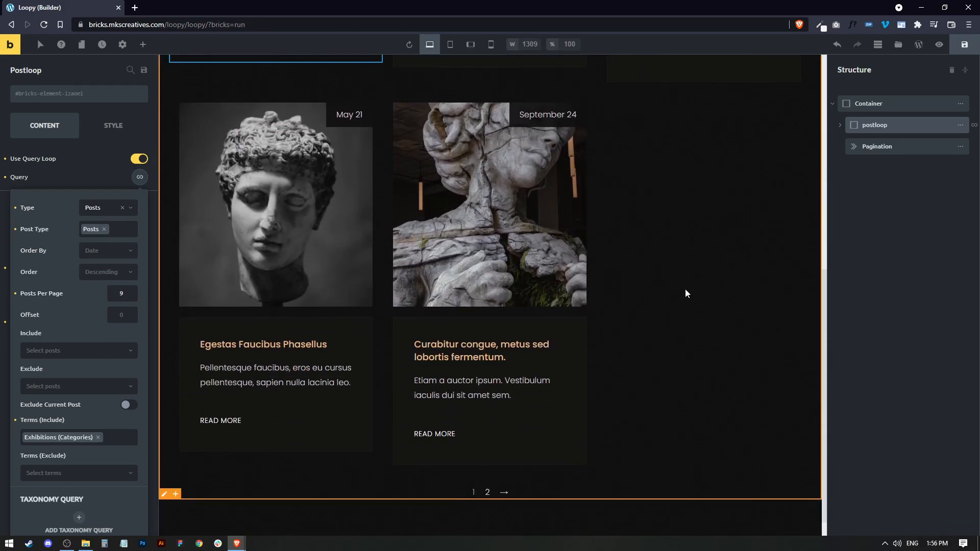
{"action": "scroll", "coordinate": [685, 287], "scroll_direction": "up", "scroll_amount": 3}
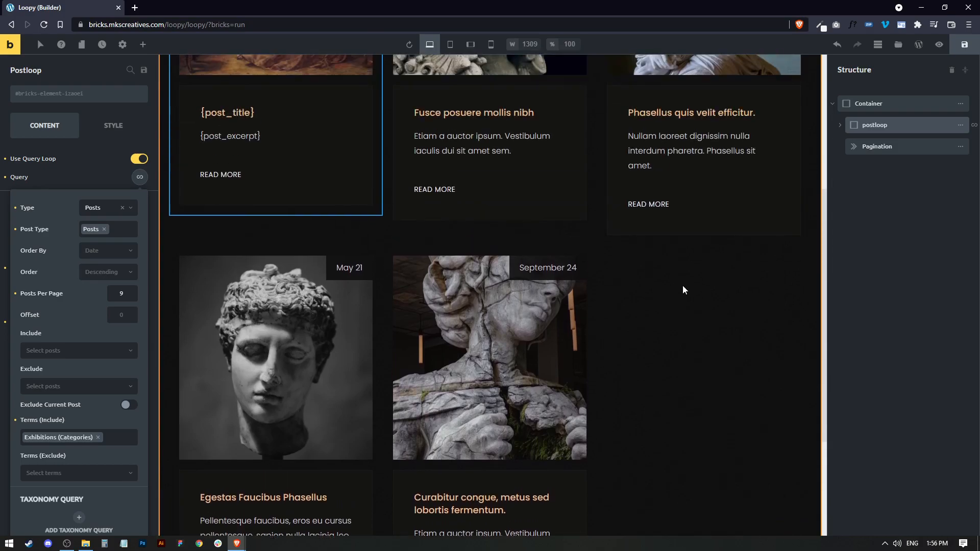
{"action": "scroll", "coordinate": [682, 287], "scroll_direction": "down", "scroll_amount": 4}
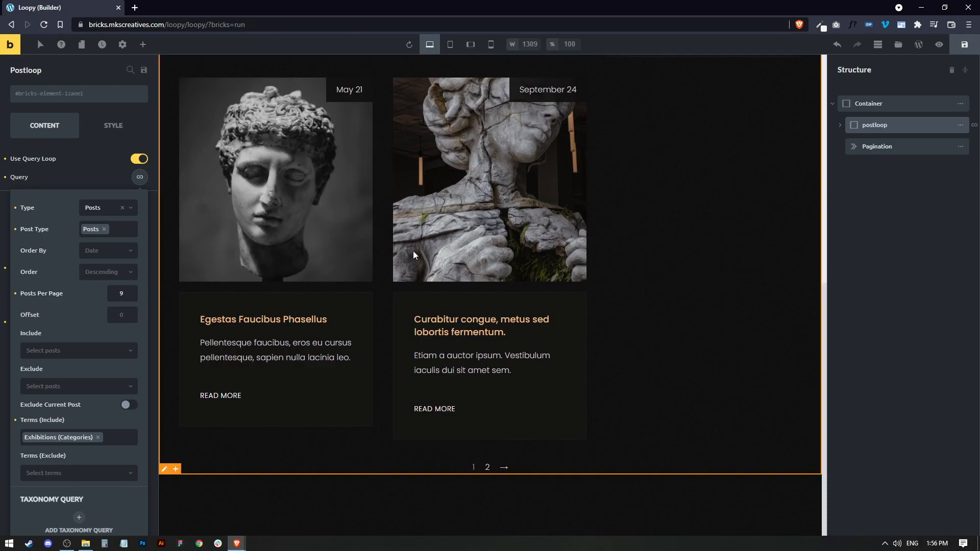
{"action": "scroll", "coordinate": [589, 331], "scroll_direction": "up", "scroll_amount": 8}
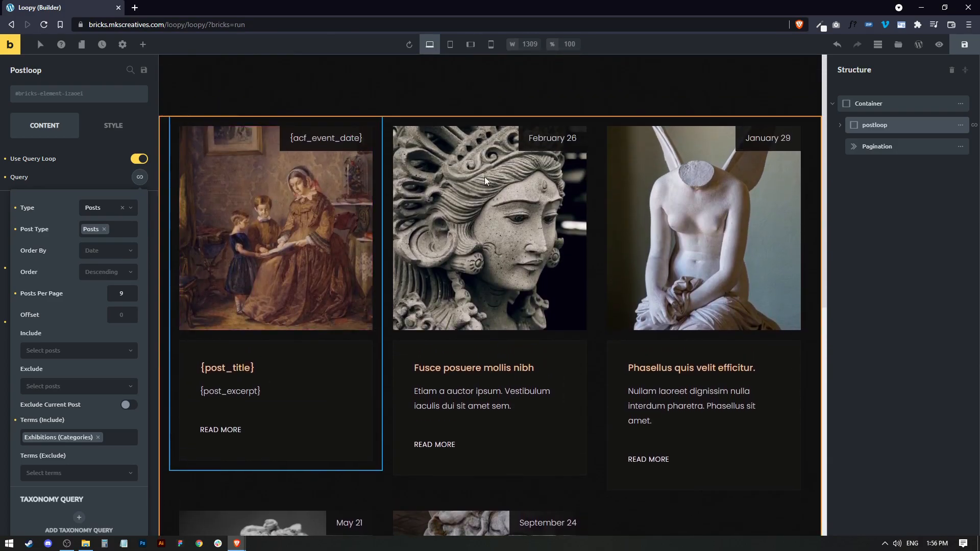
{"action": "scroll", "coordinate": [455, 275], "scroll_direction": "down", "scroll_amount": 3}
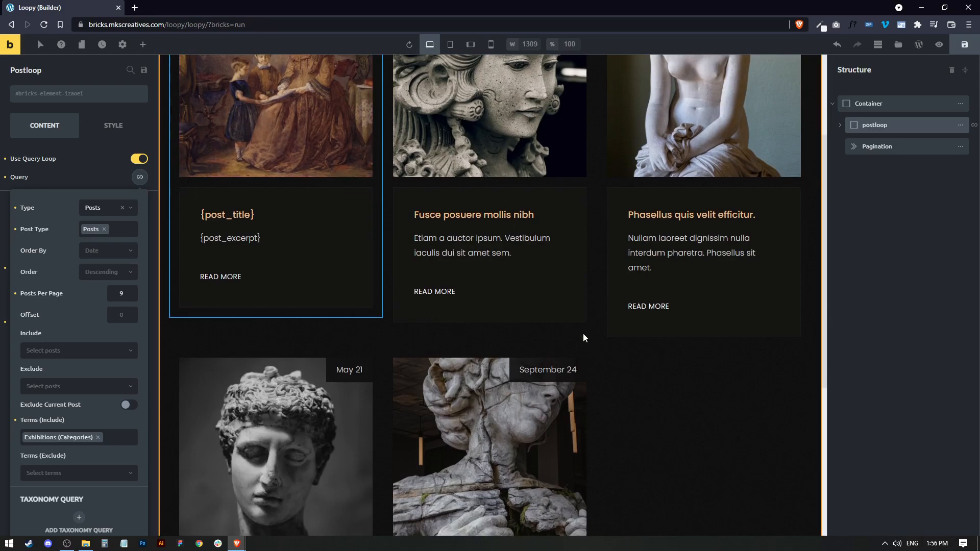
{"action": "scroll", "coordinate": [594, 344], "scroll_direction": "up", "scroll_amount": 3}
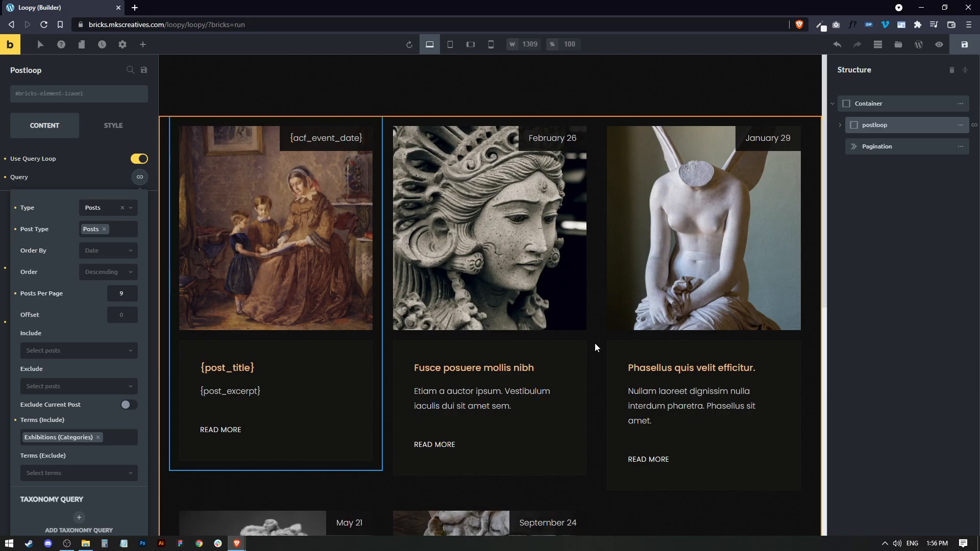
{"action": "left_click", "coordinate": [964, 44]}
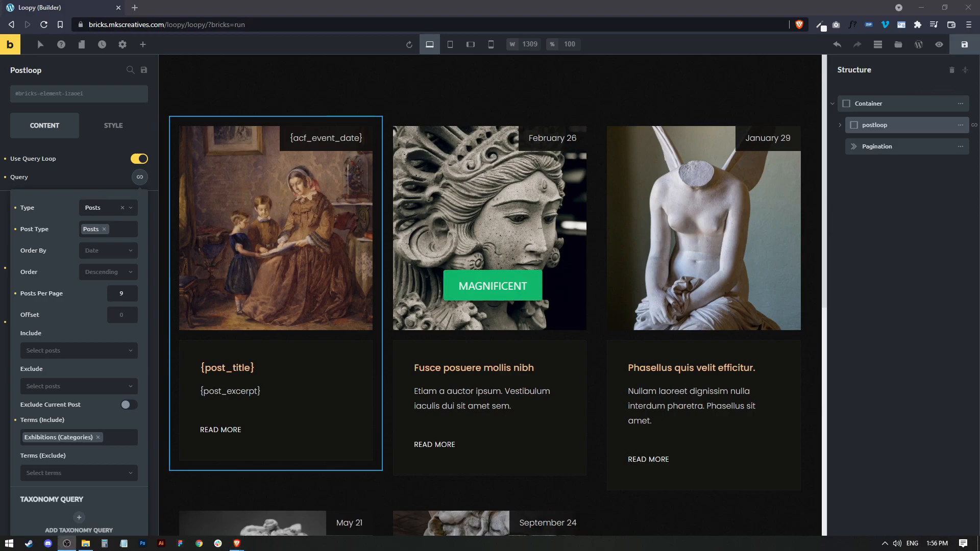